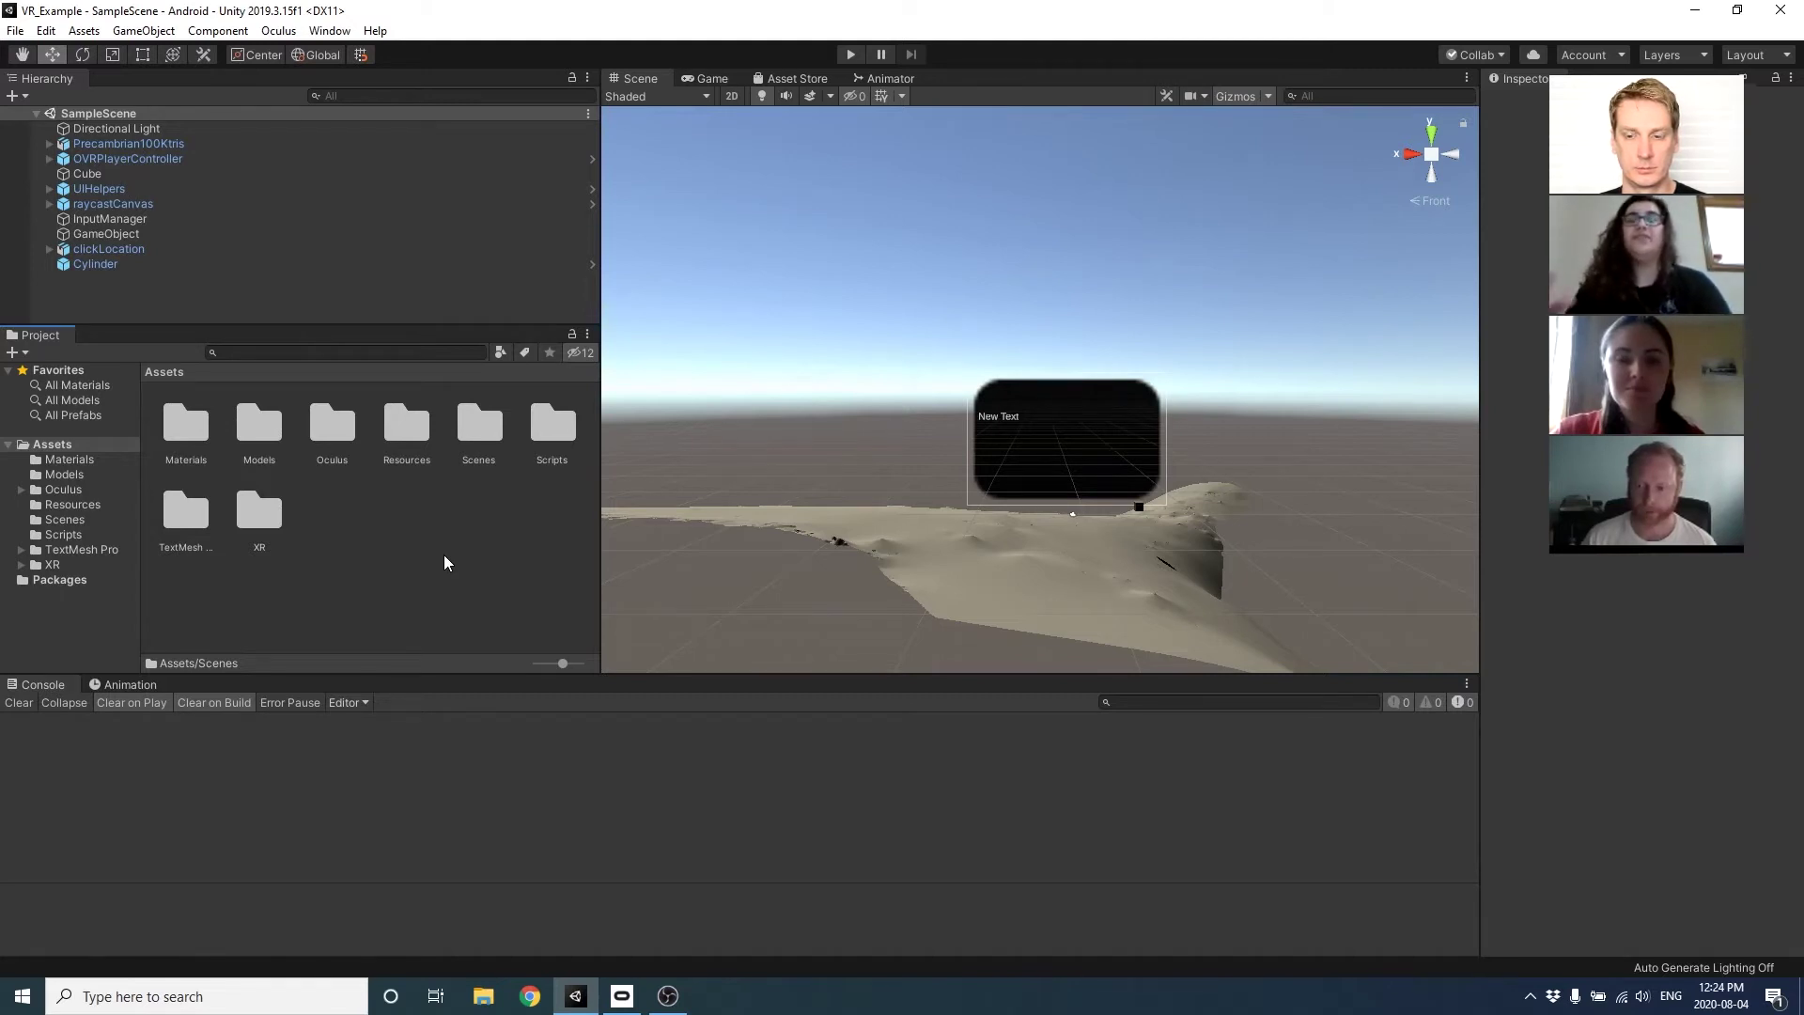
Open the File menu to begin replacing SampleScene with a new scene.
left_click(15, 30)
Create an empty scene and drag the OVRPlayerController prefab into the Hierarchy.
left_click(58, 53)
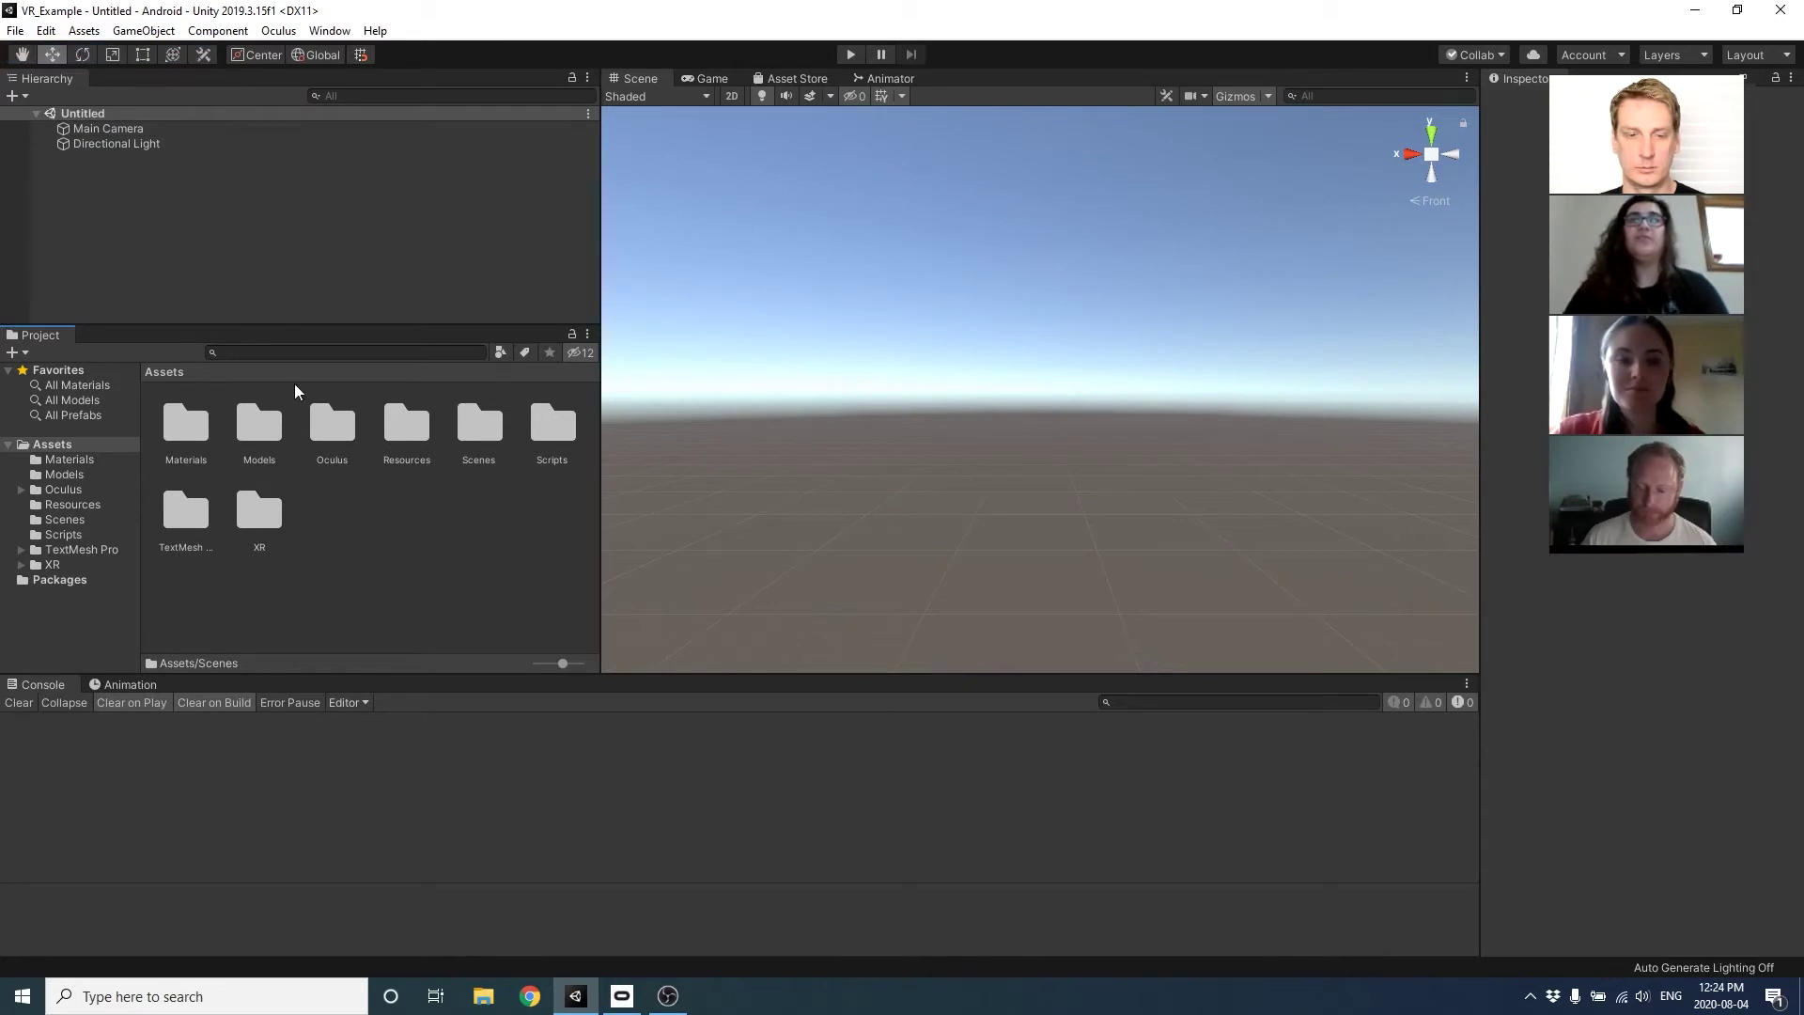
type("ovr")
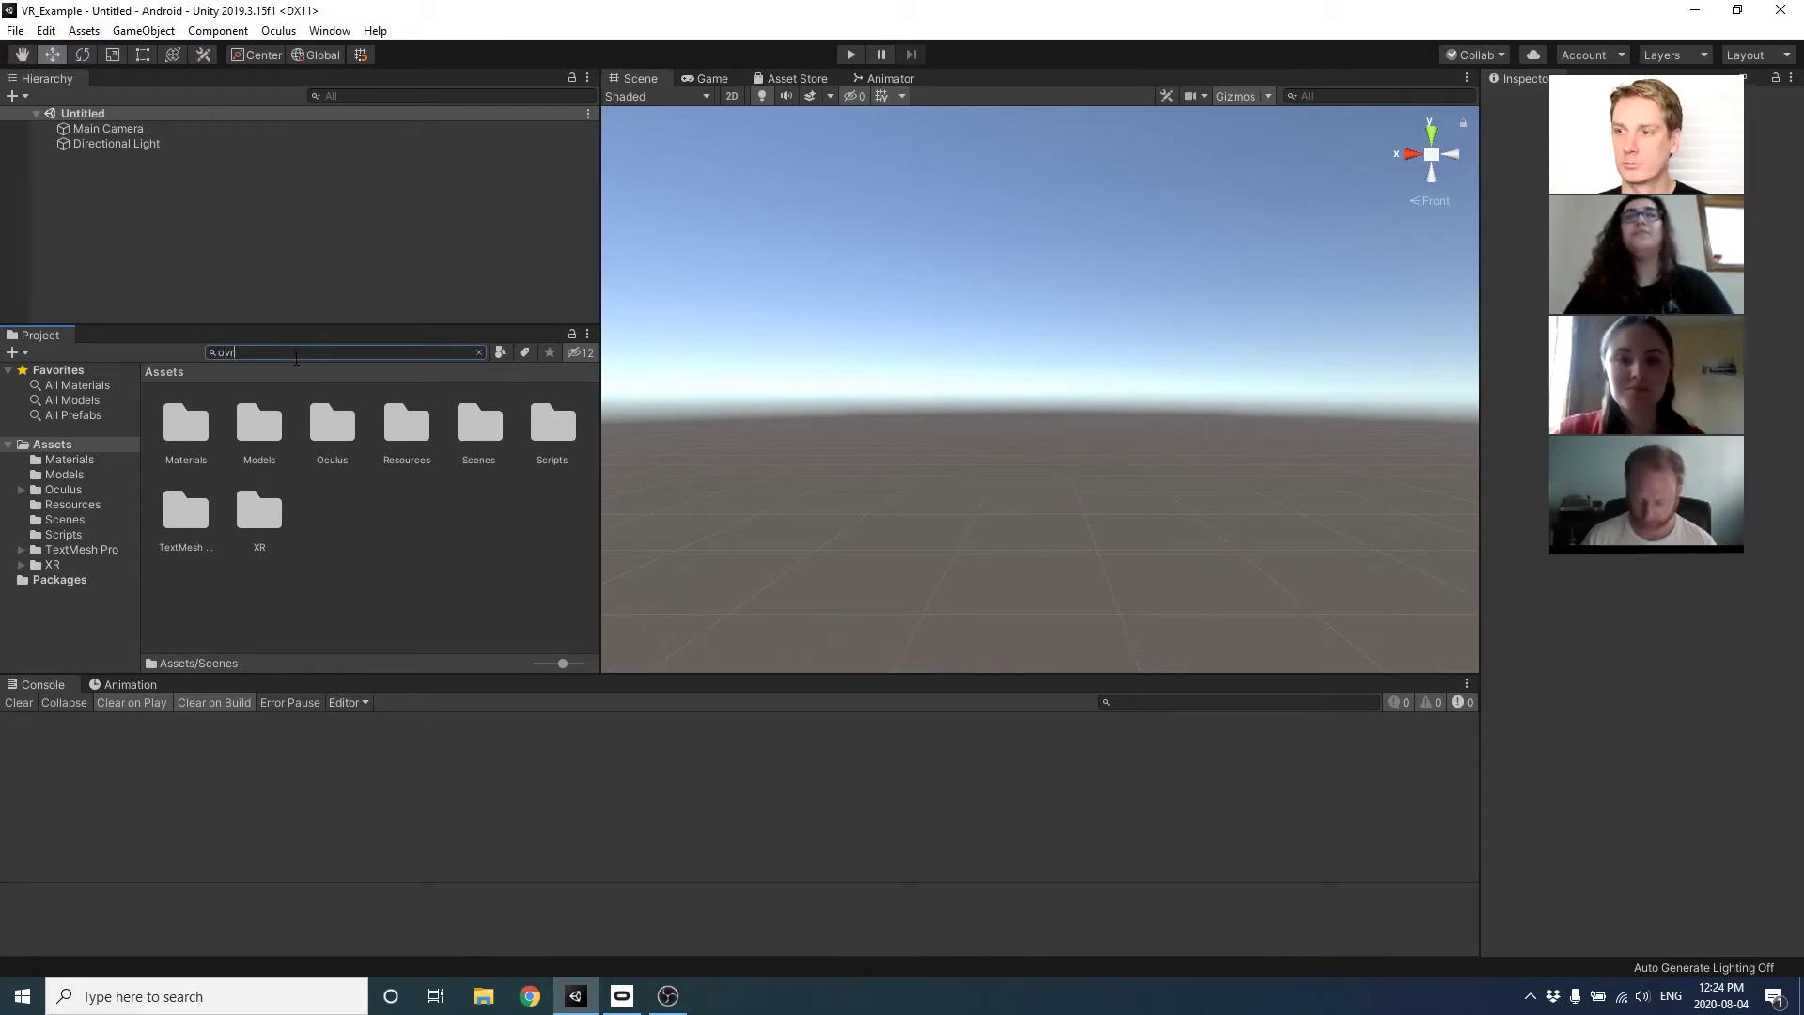
type("playercont")
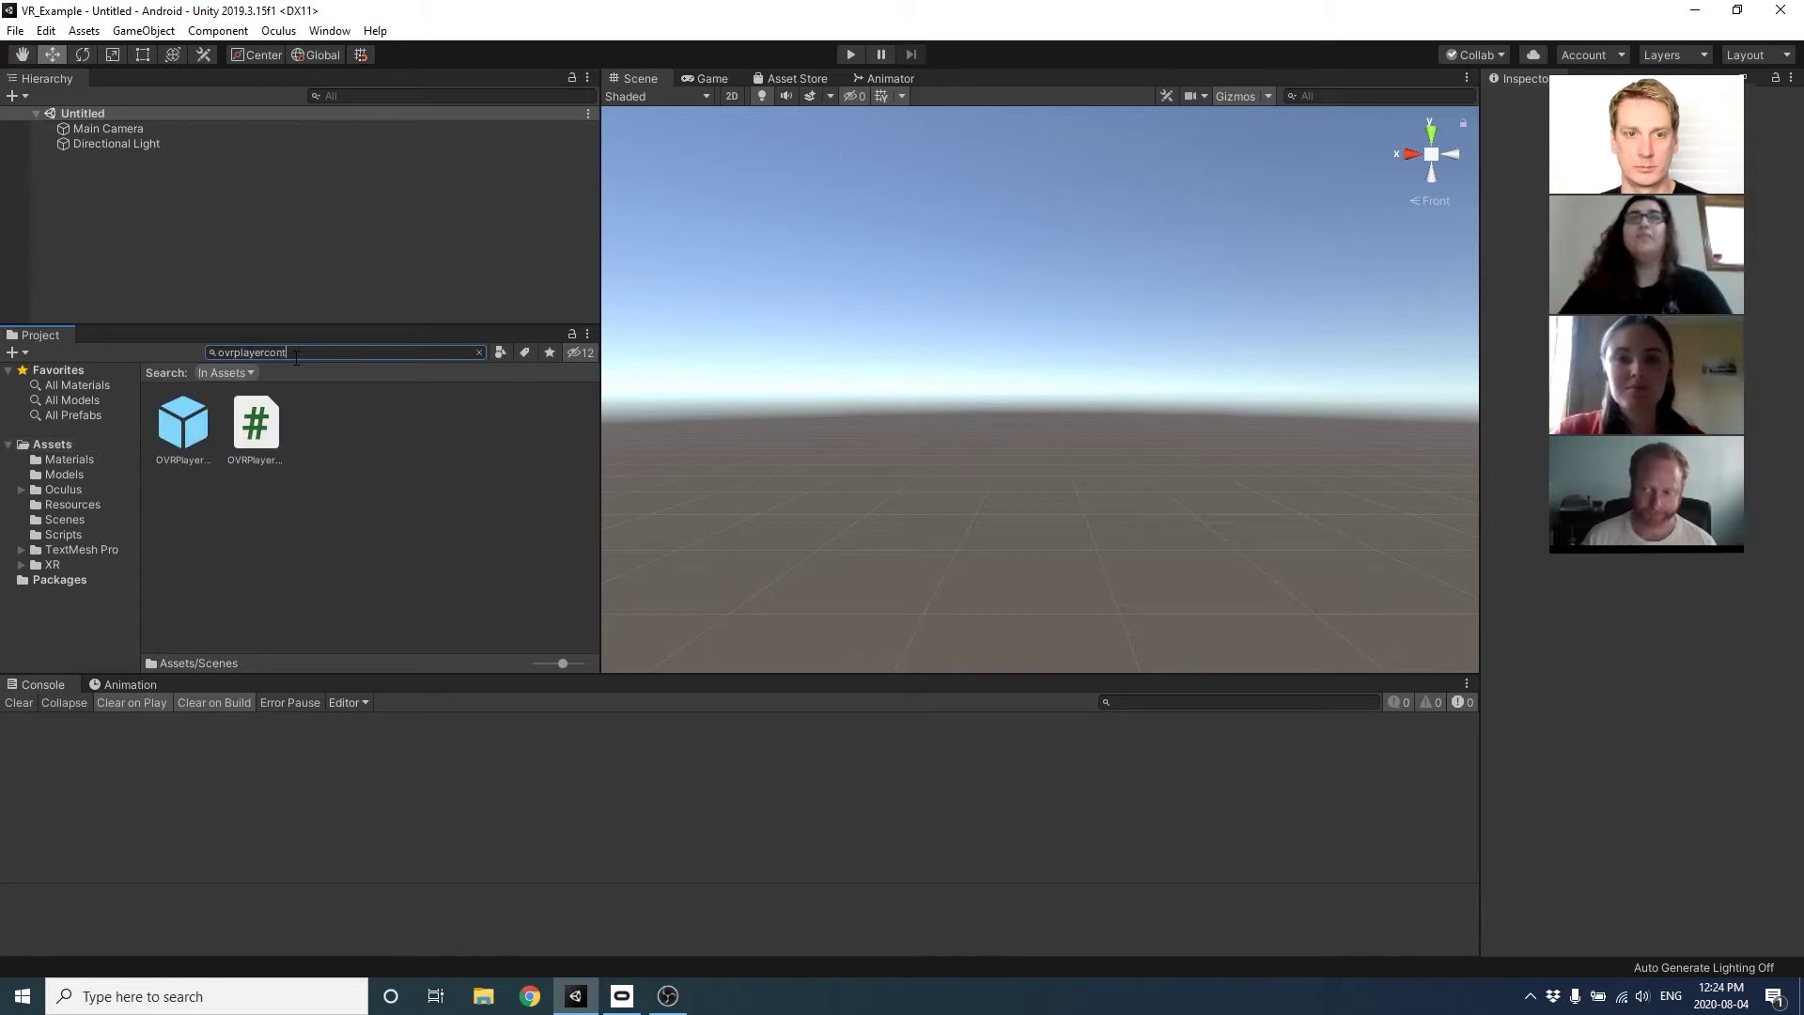
type("oler")
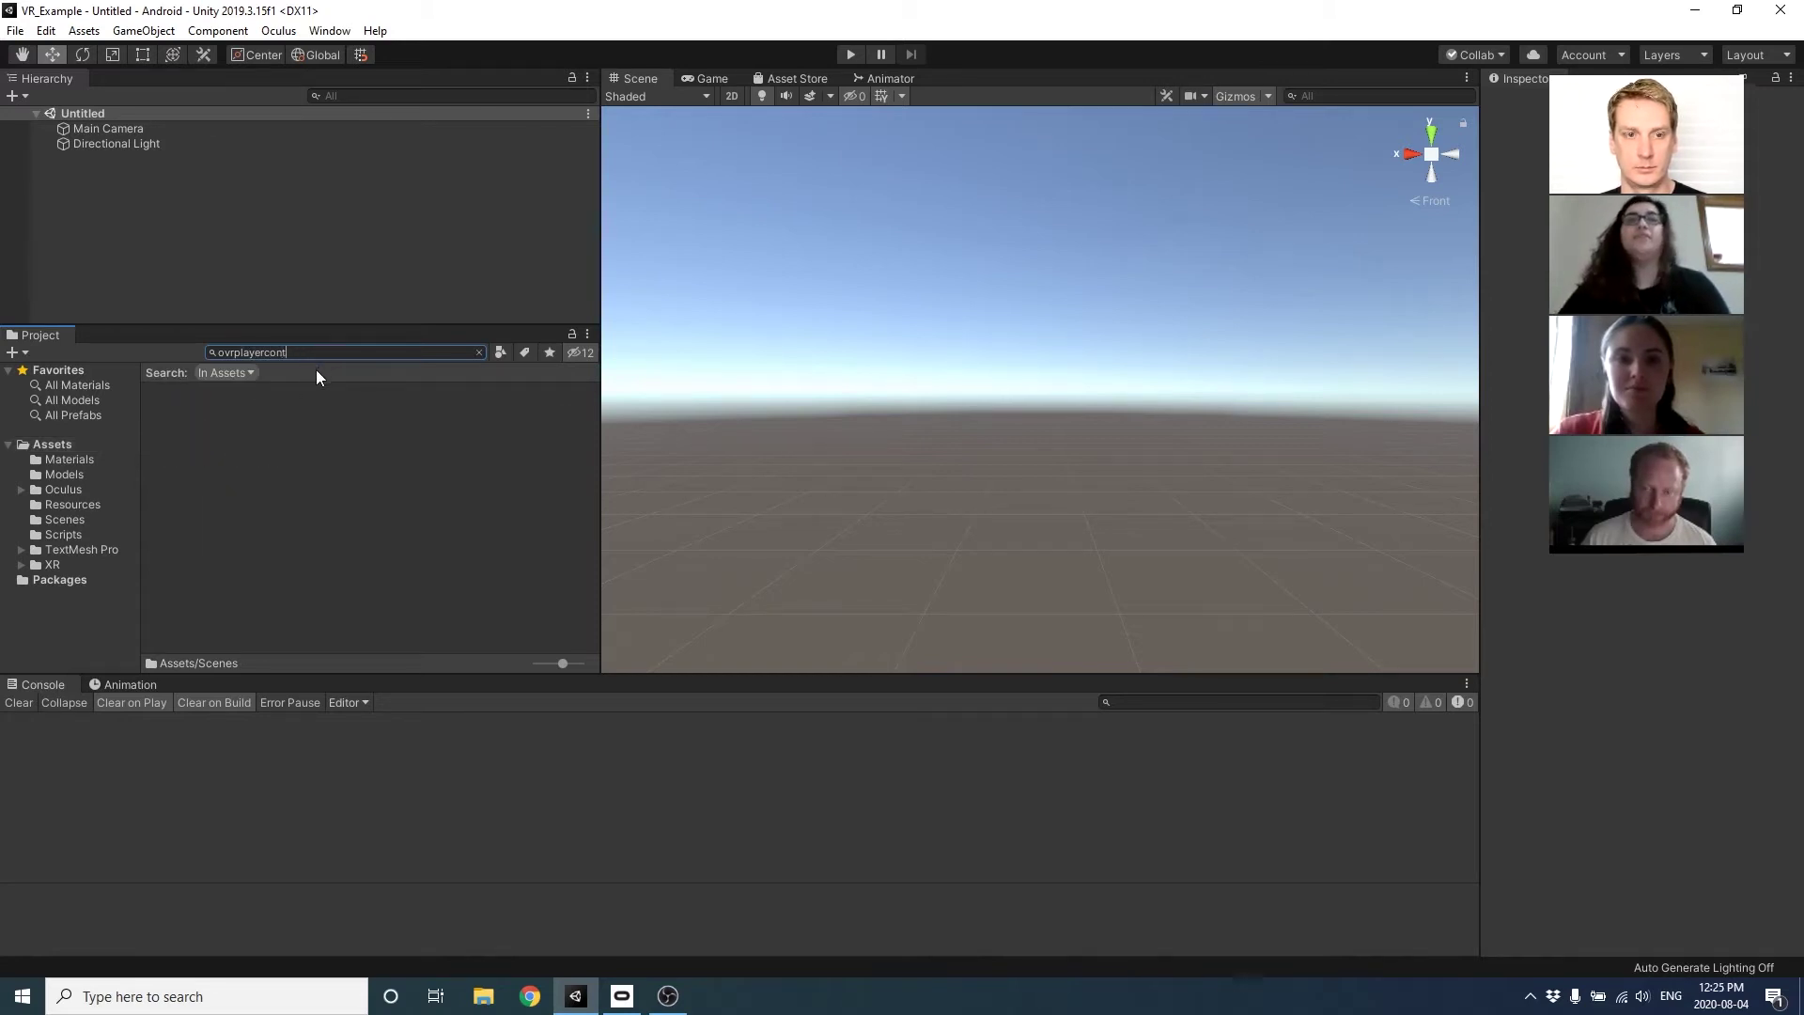
key("BackSpace")
left_click_drag(189, 408, 188, 284)
left_click_drag(130, 203, 128, 203)
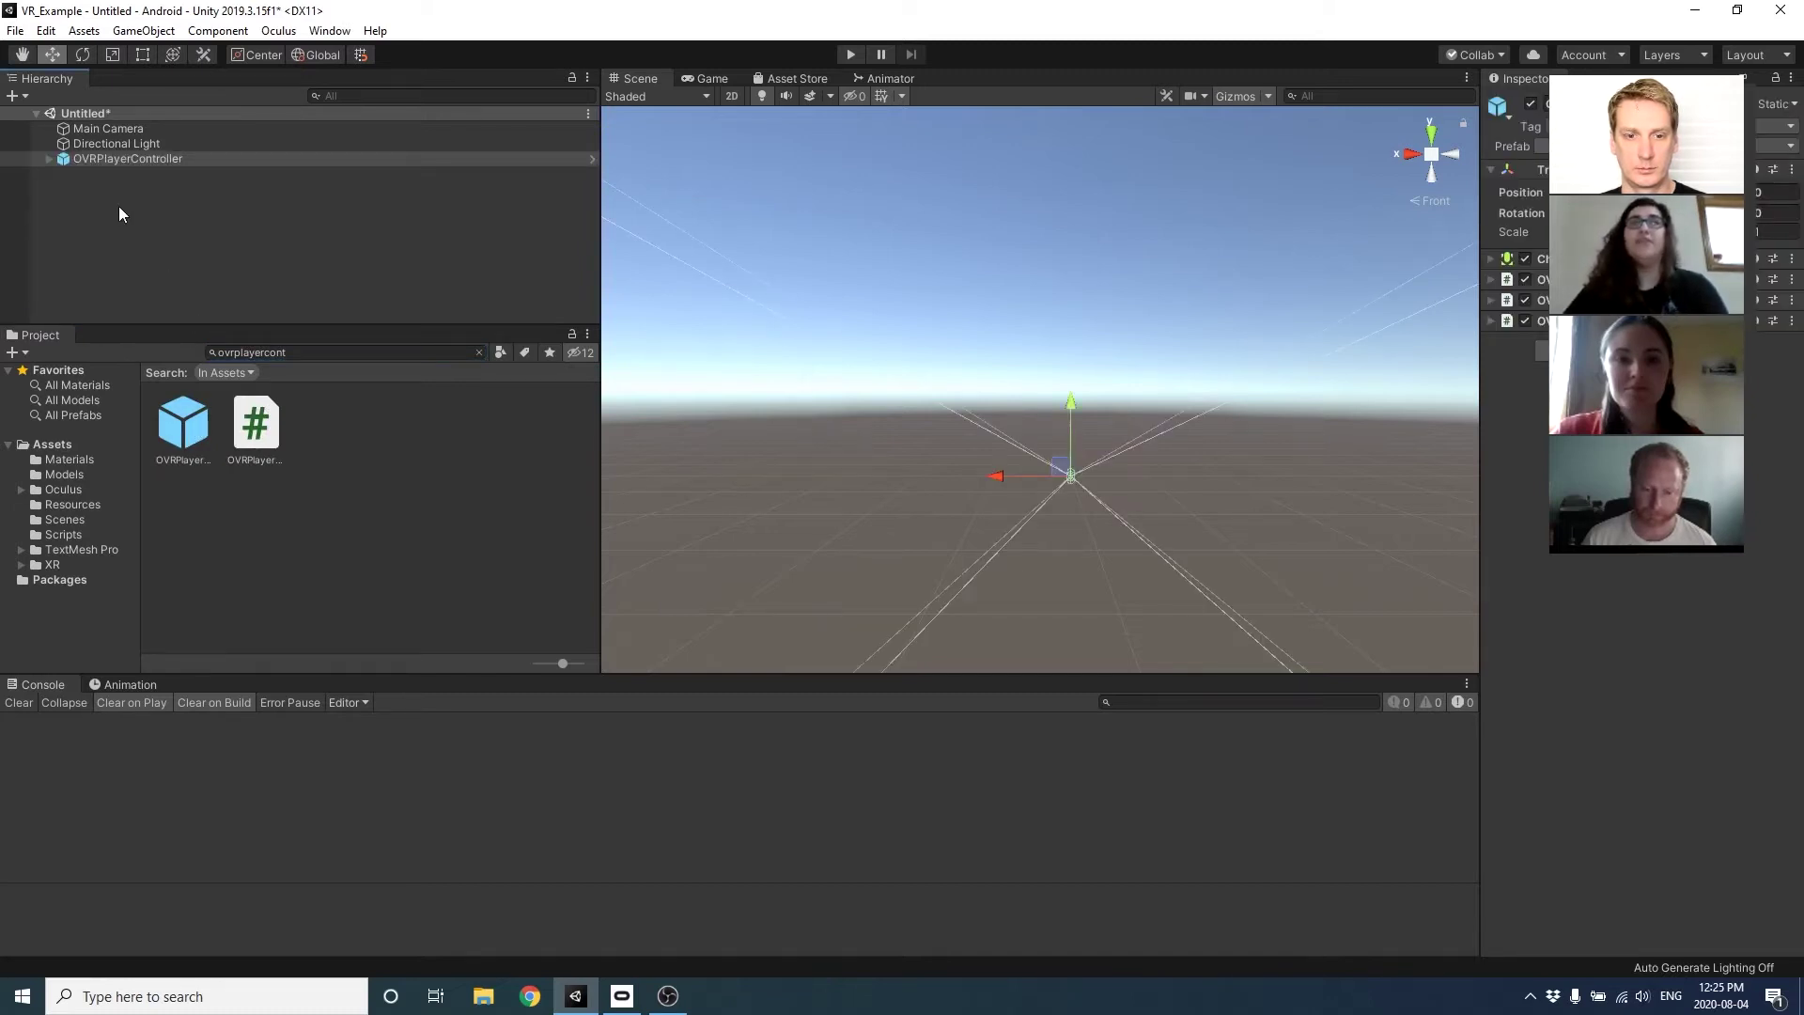
Delete the Main Camera and clear the asset search.
left_click(100, 128)
right_click(101, 130)
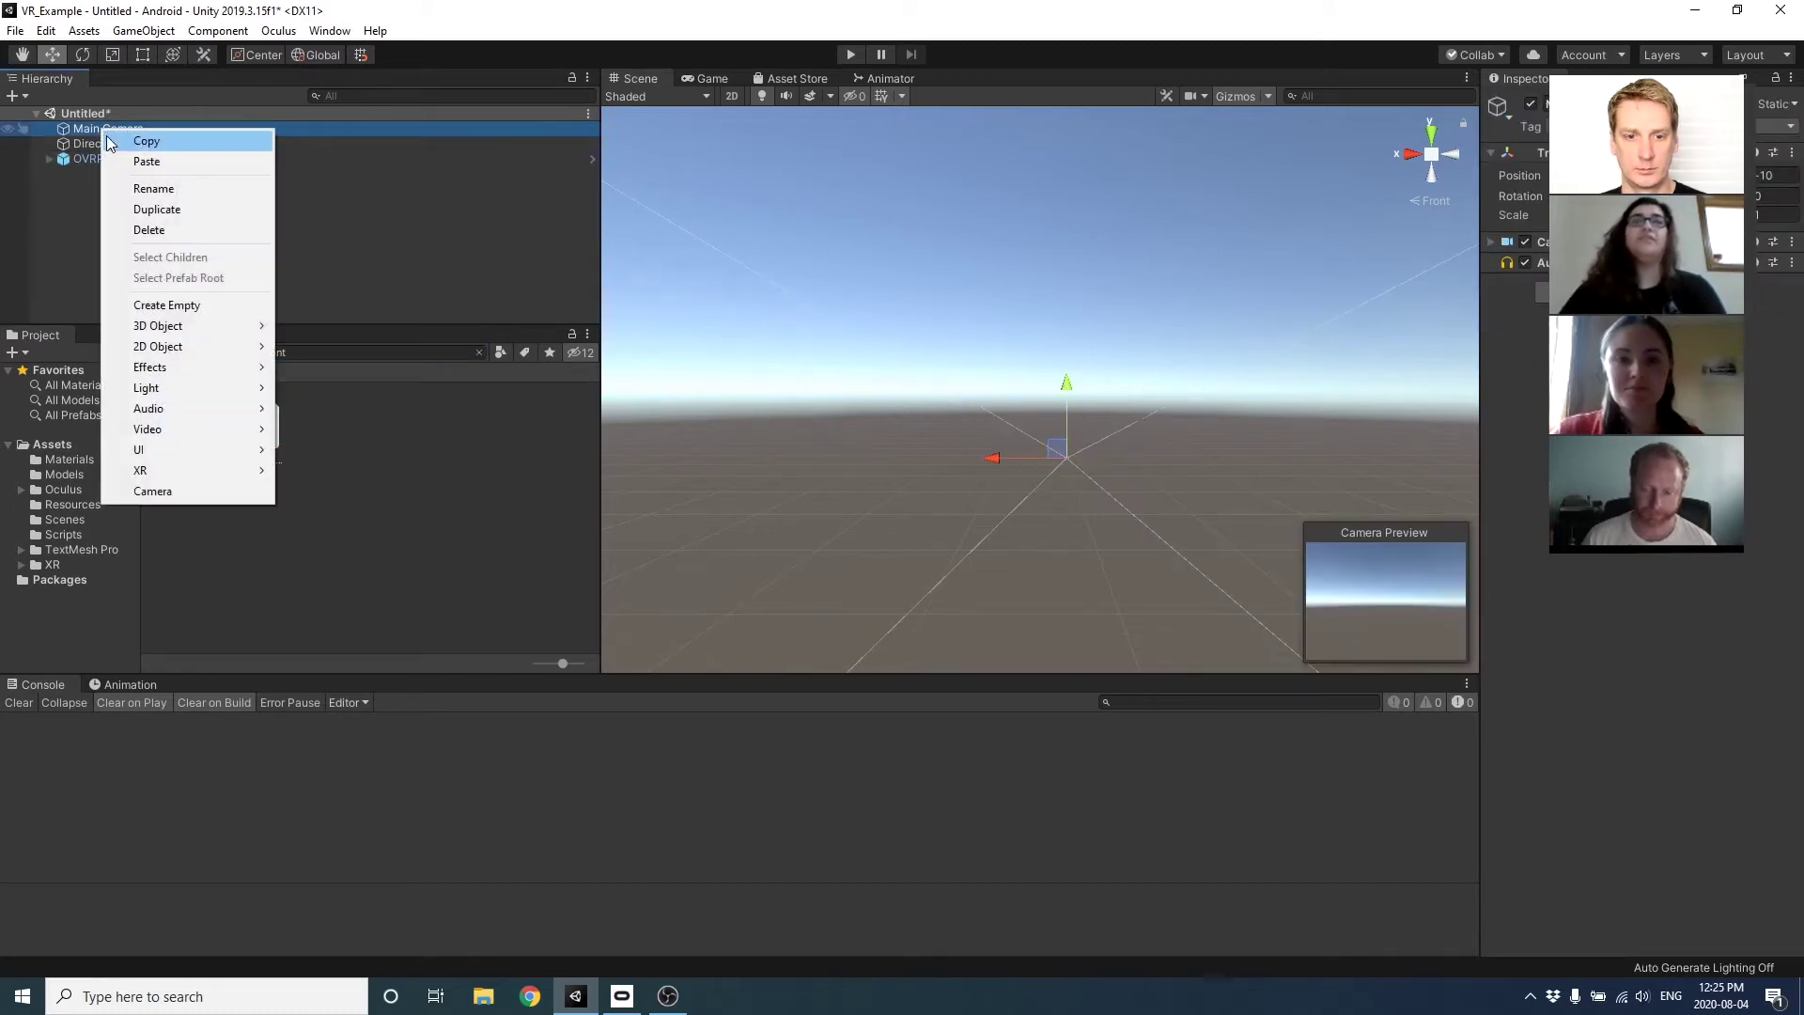
left_click(146, 229)
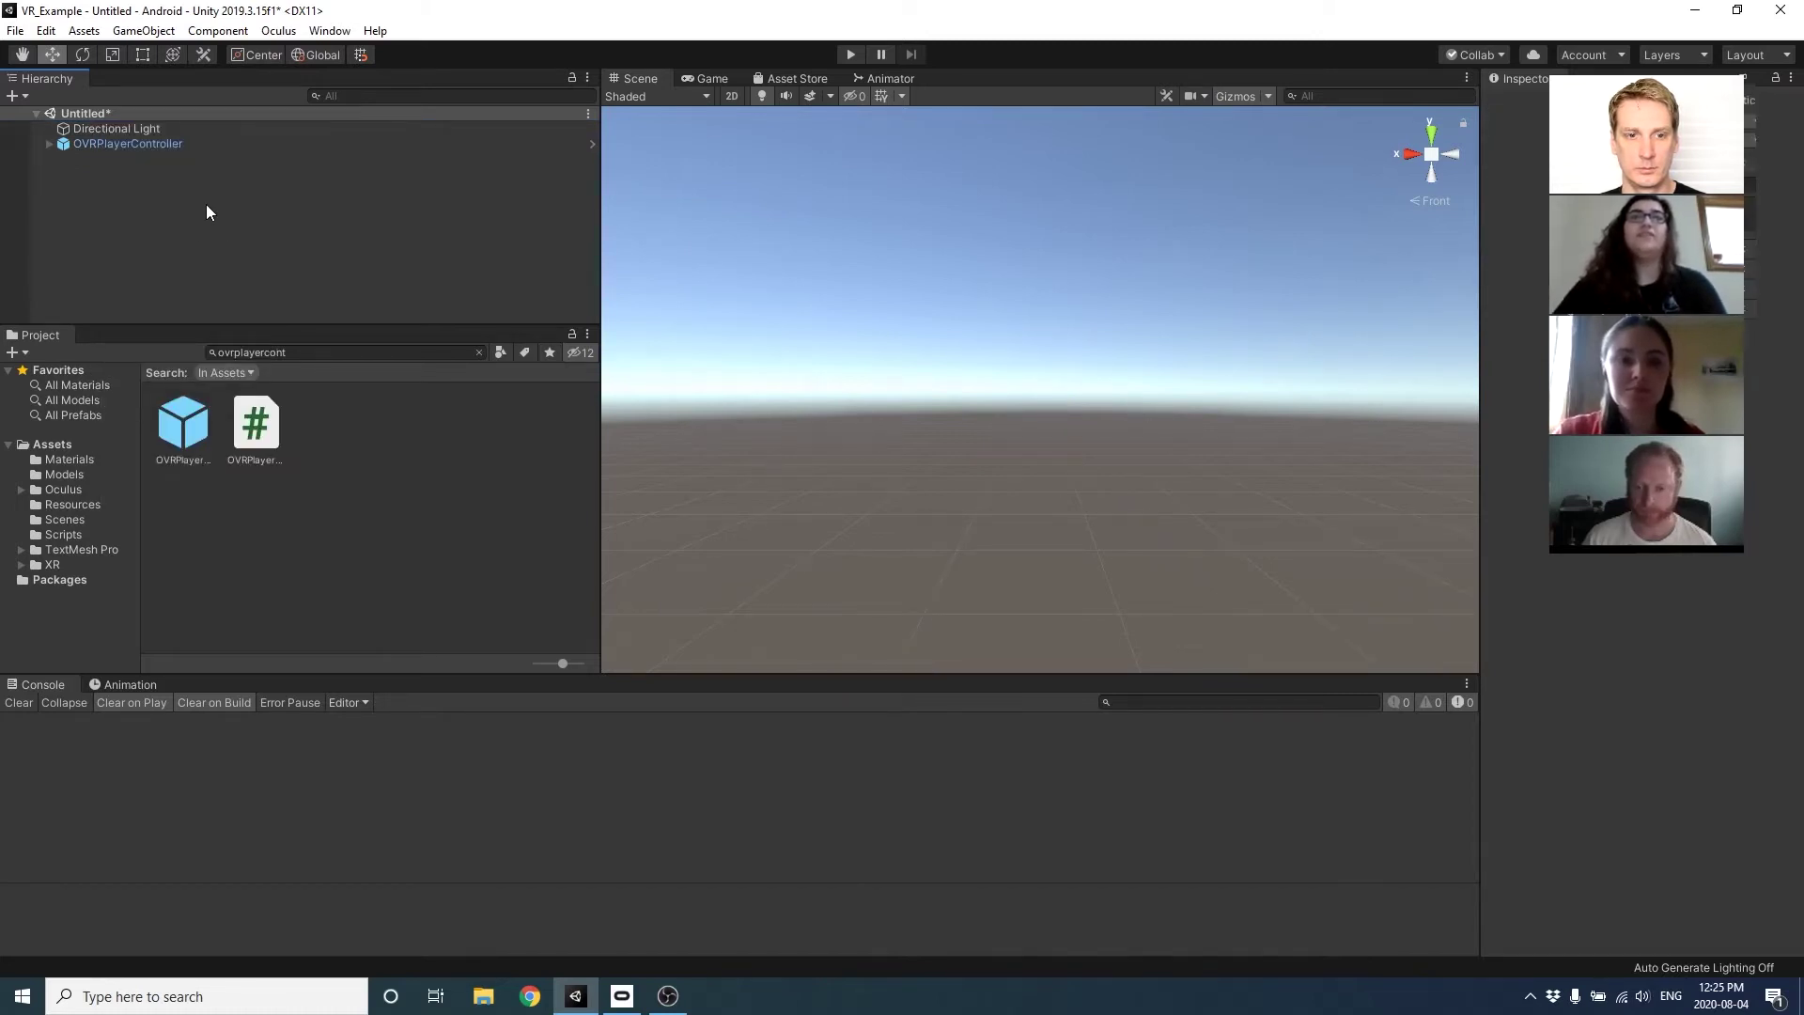
left_click(480, 352)
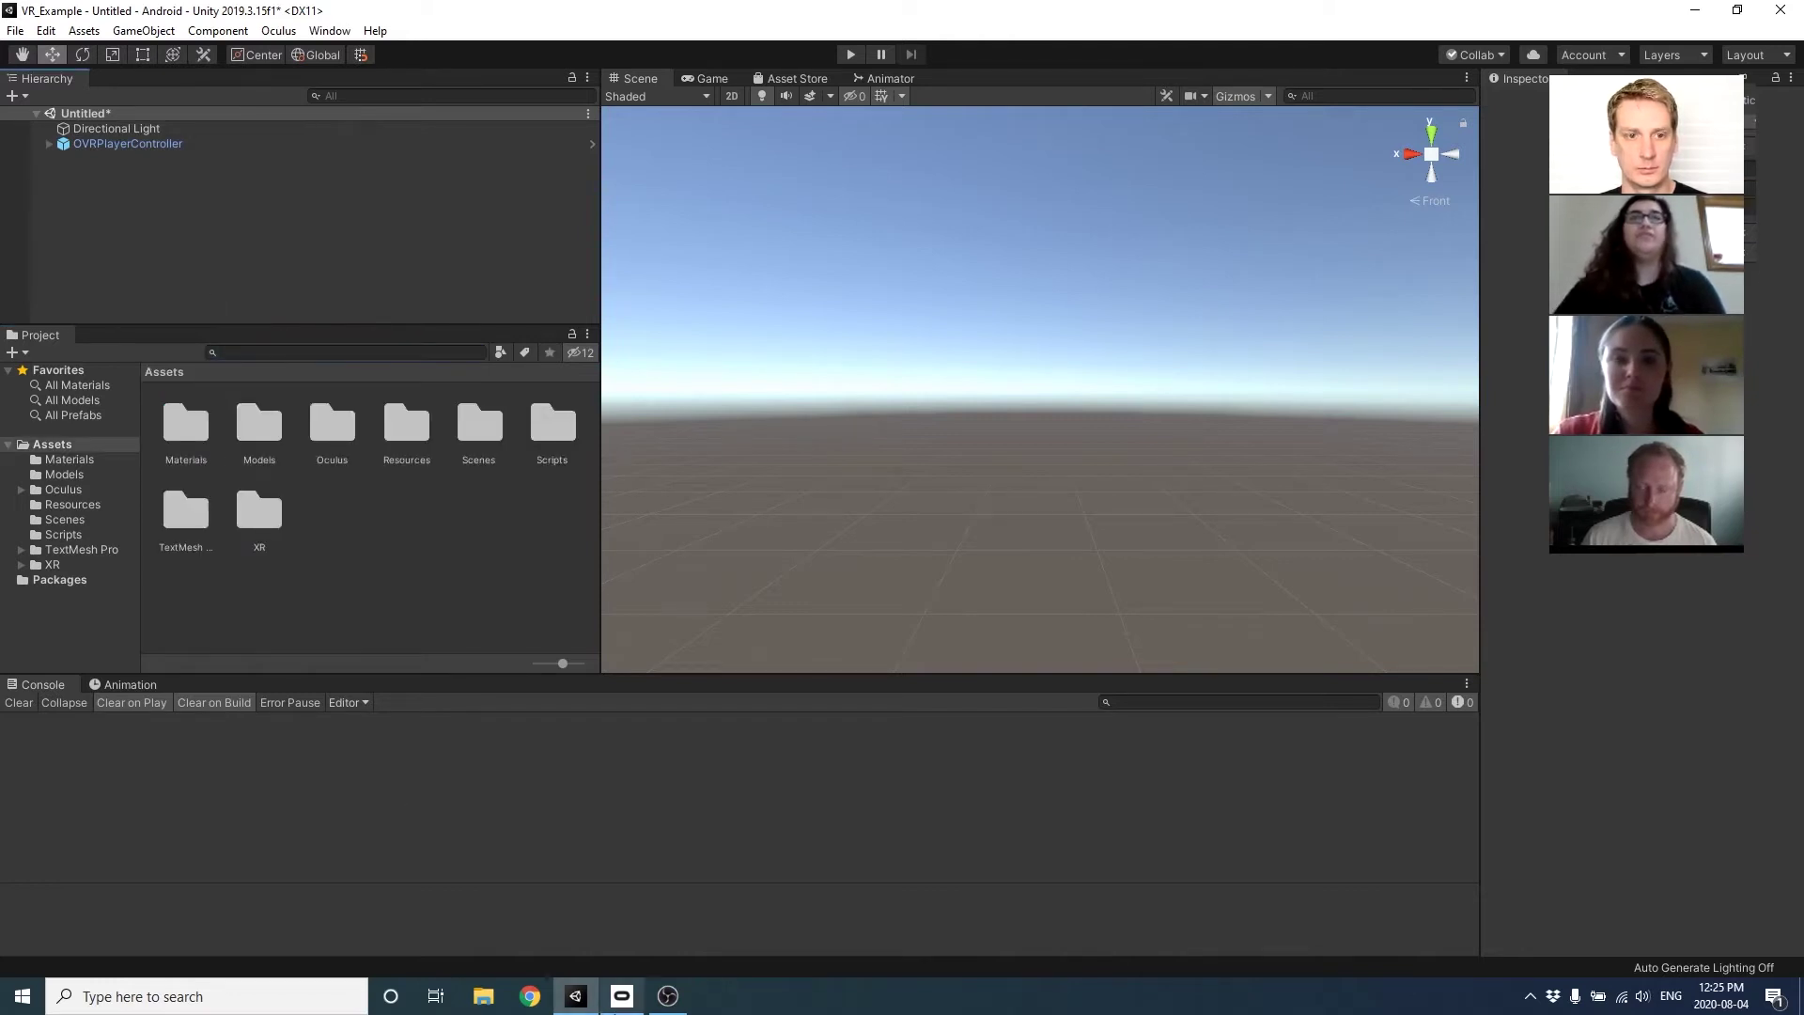
Copy the 360 video, InputManager and VideoManager files from Desktop\video4 into Assets.
left_click(481, 996)
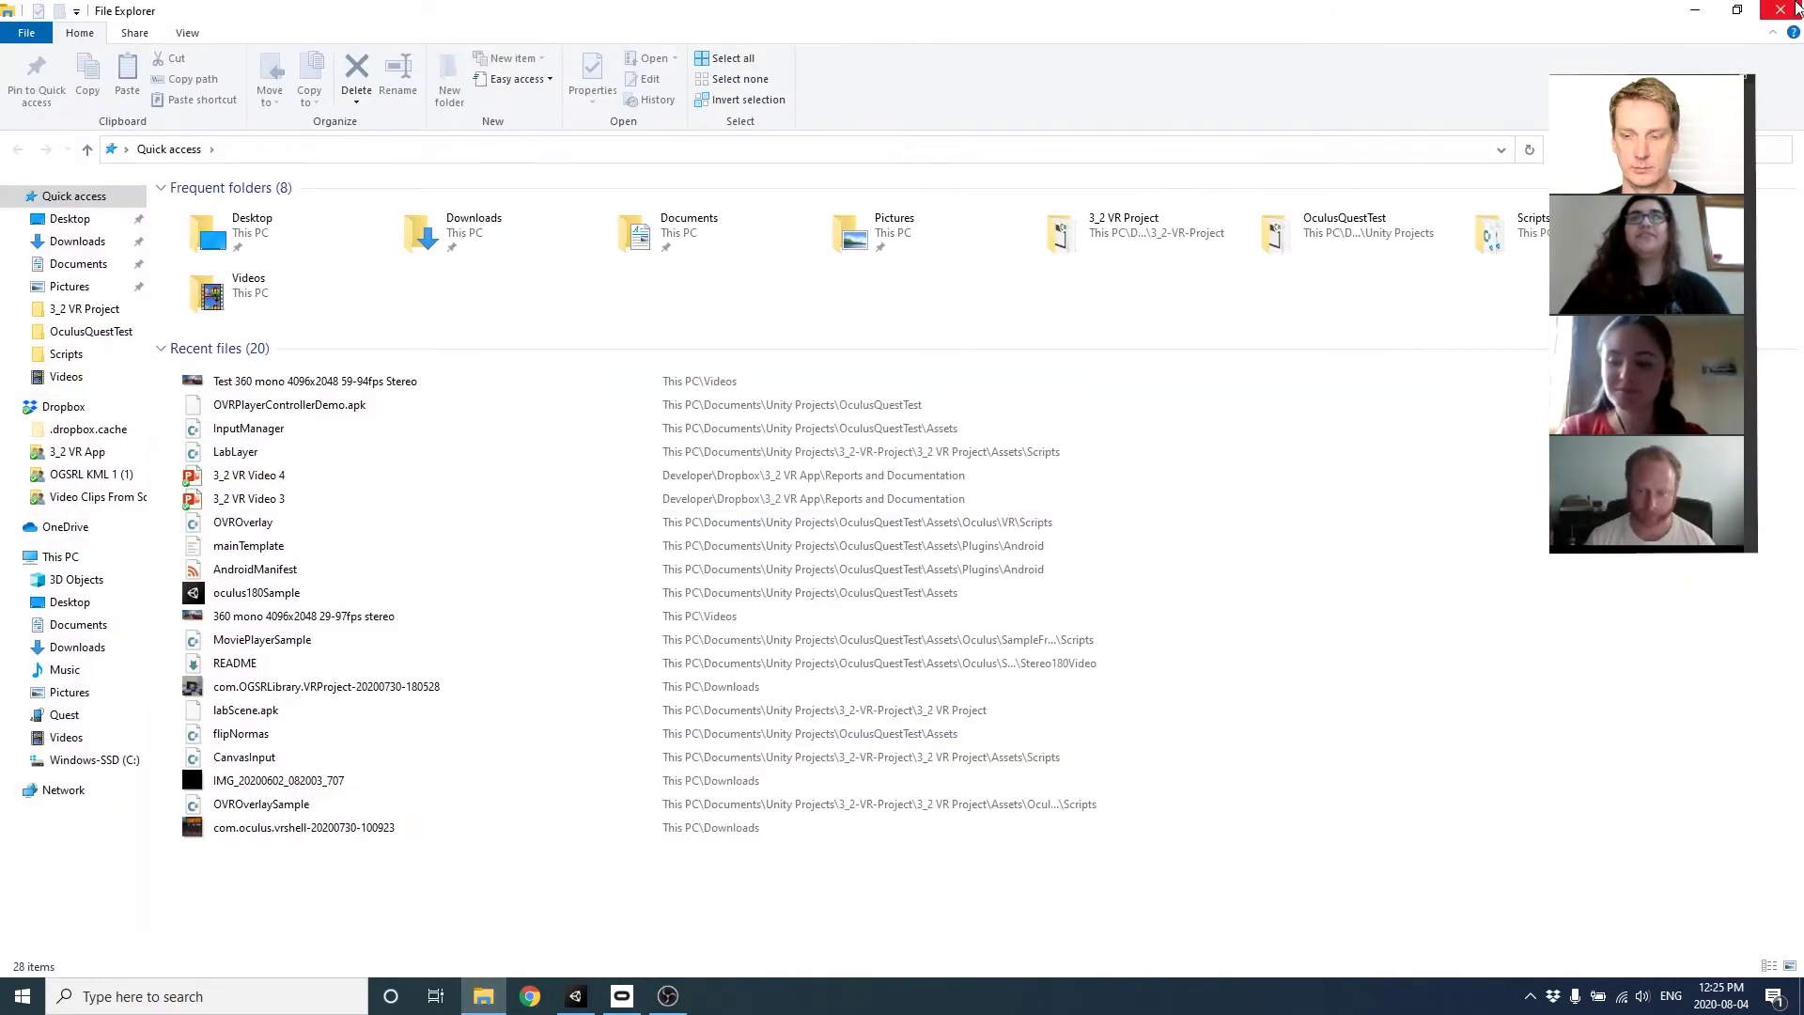
double_click(552, 9)
left_click(542, 431)
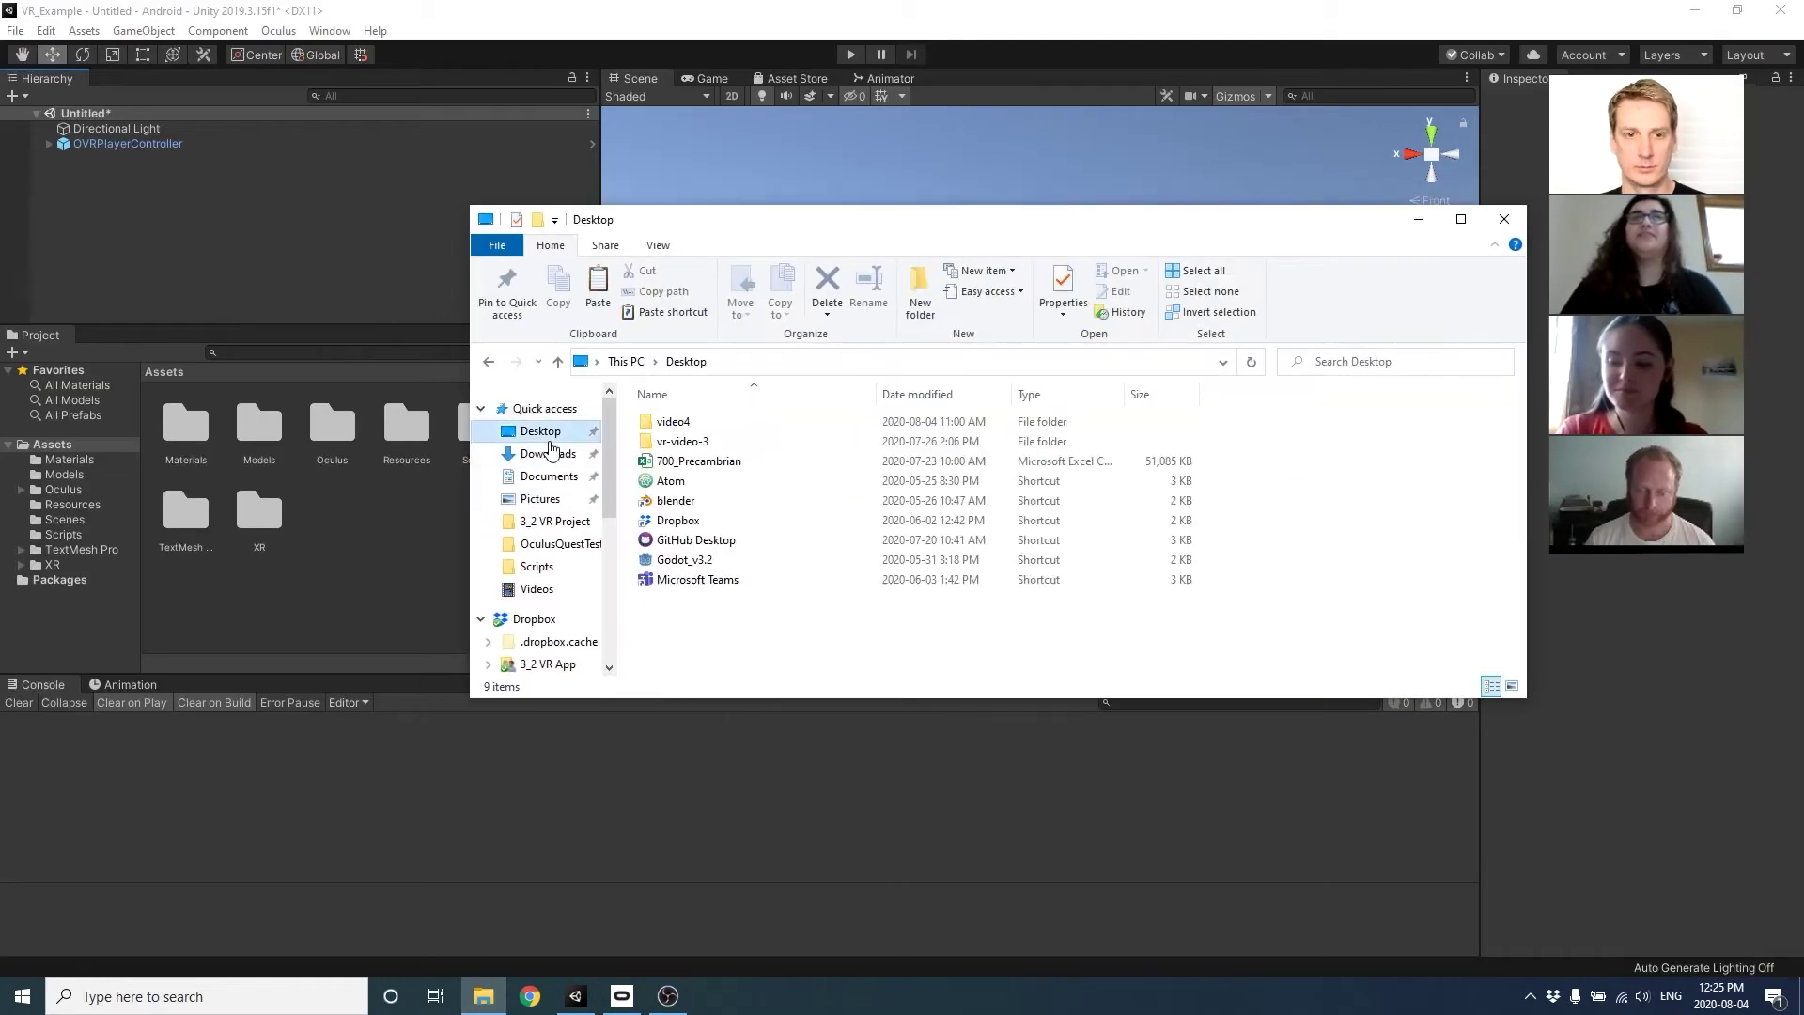
double_click(716, 419)
left_click(768, 421)
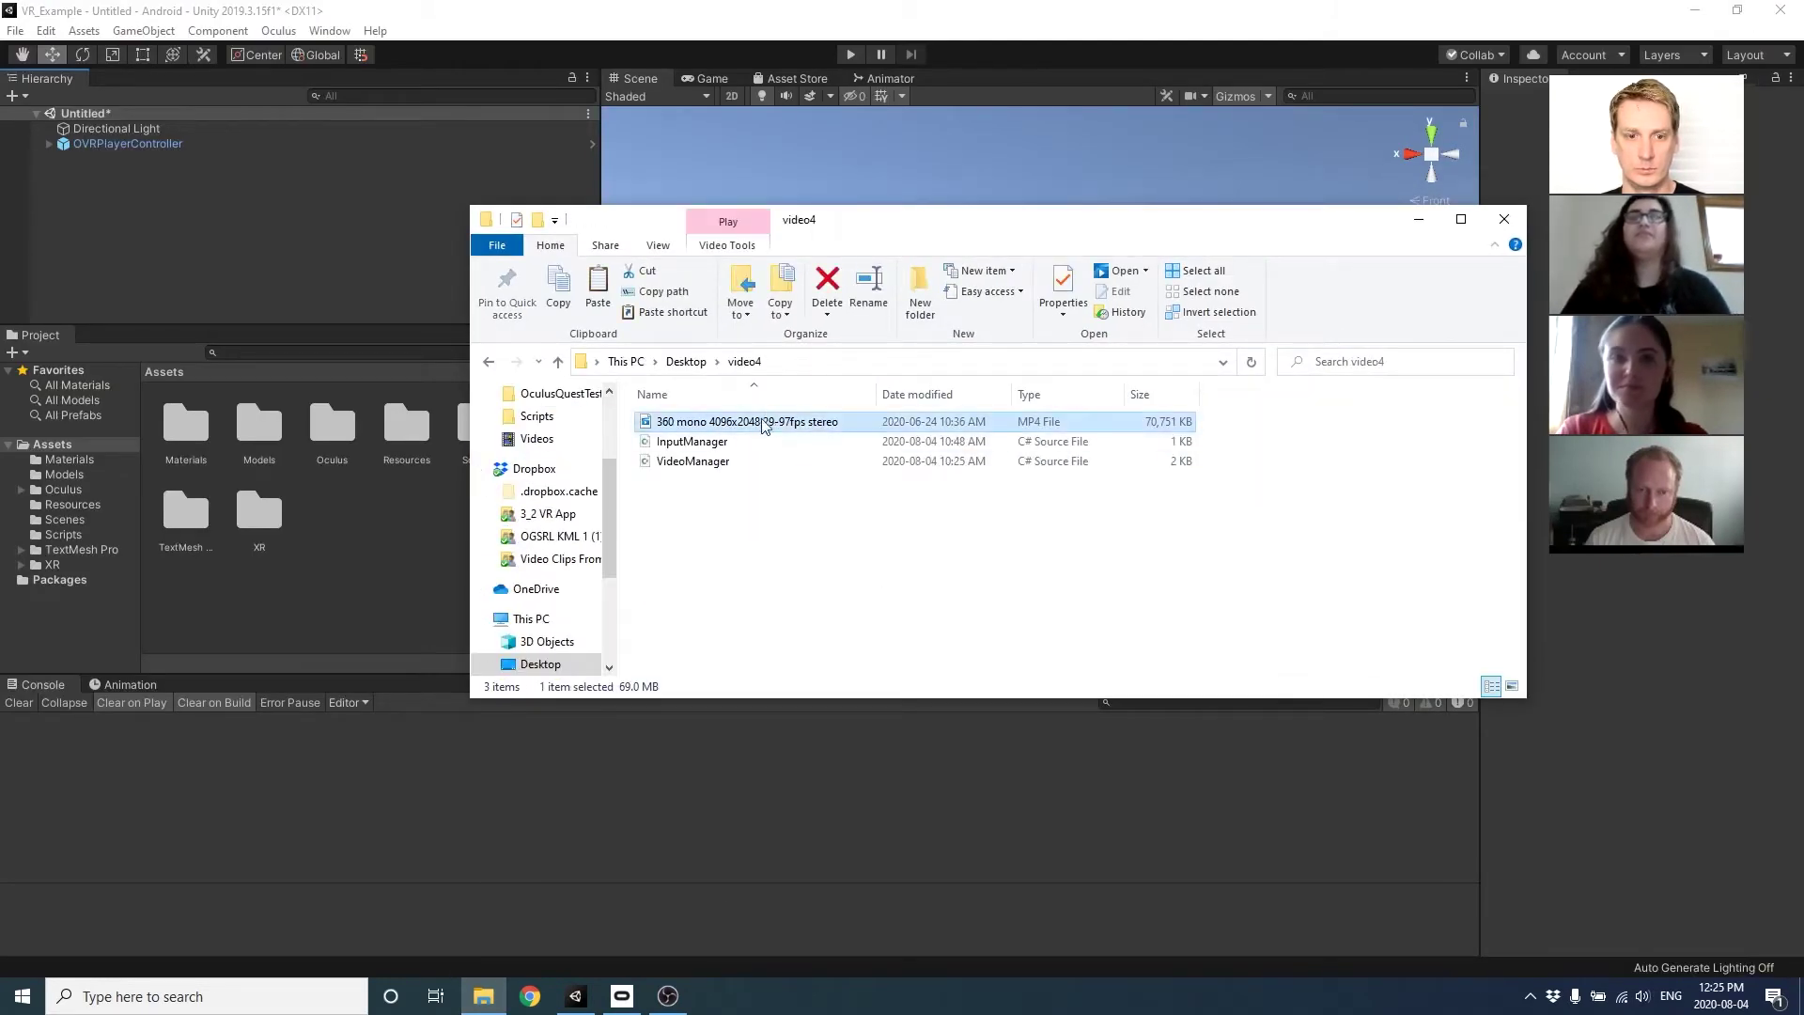
left_click_drag(817, 520, 737, 434)
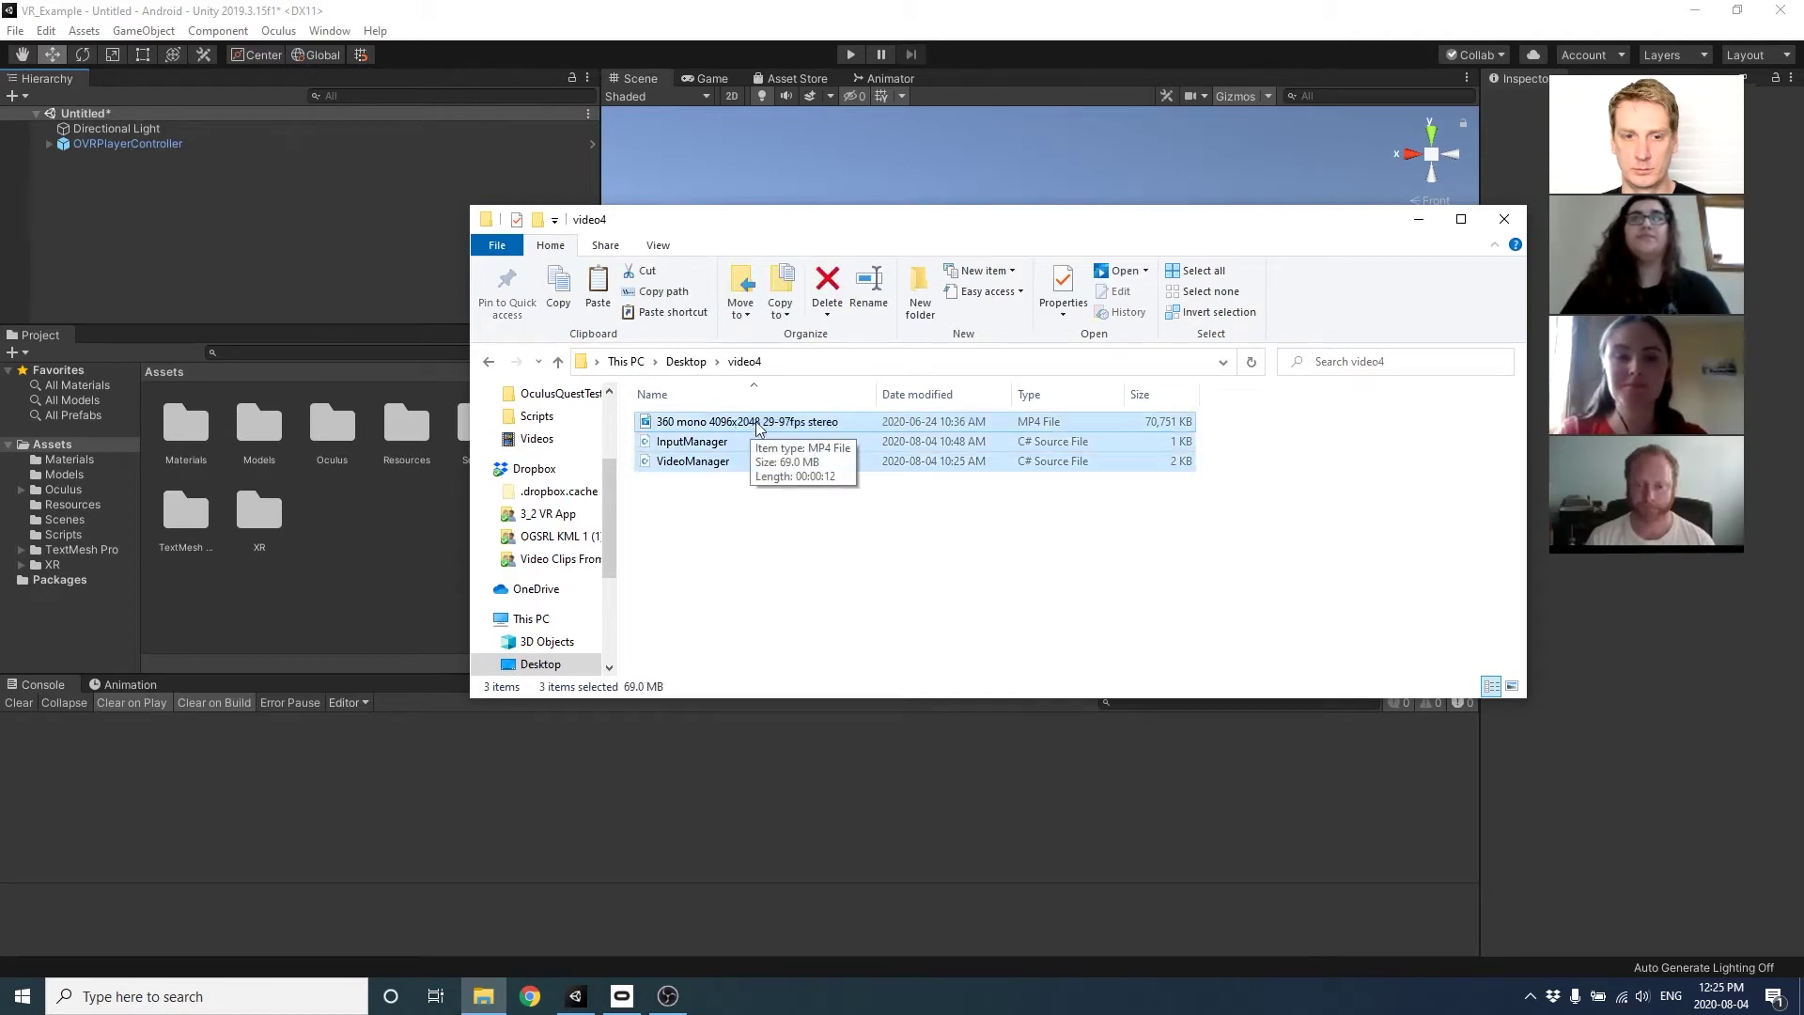
left_click_drag(766, 427, 354, 528)
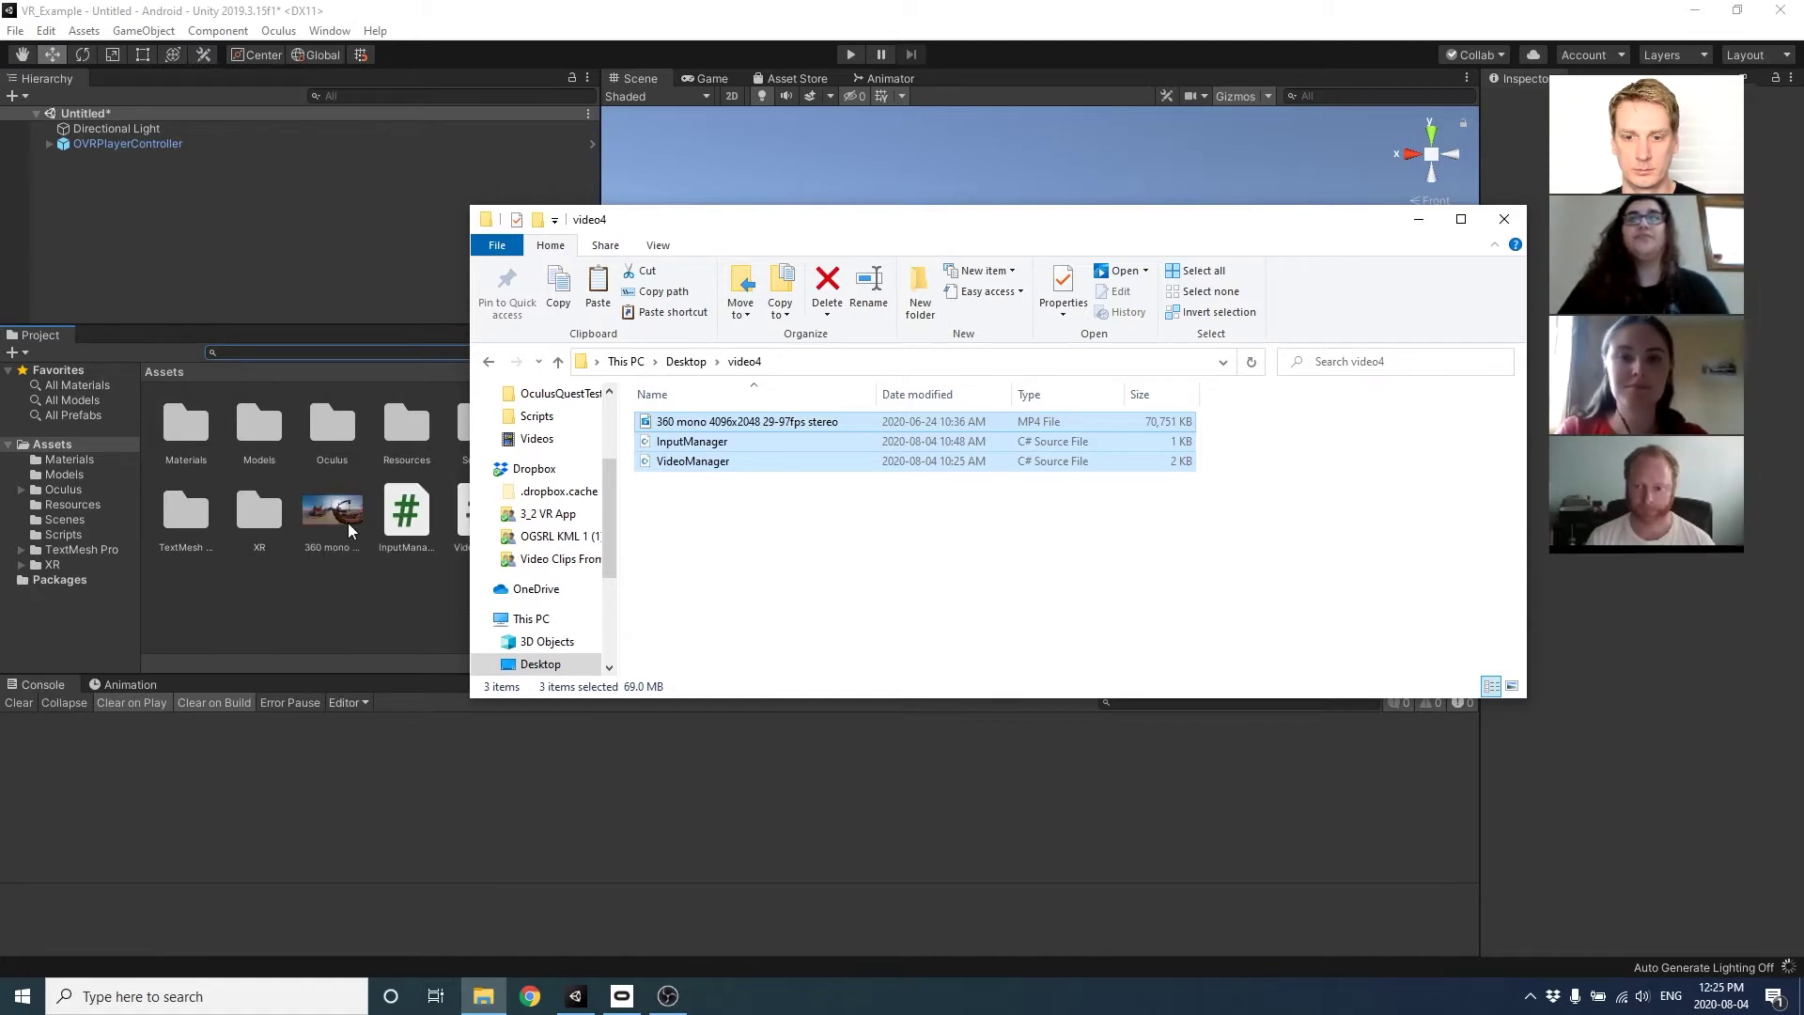
left_click(1513, 224)
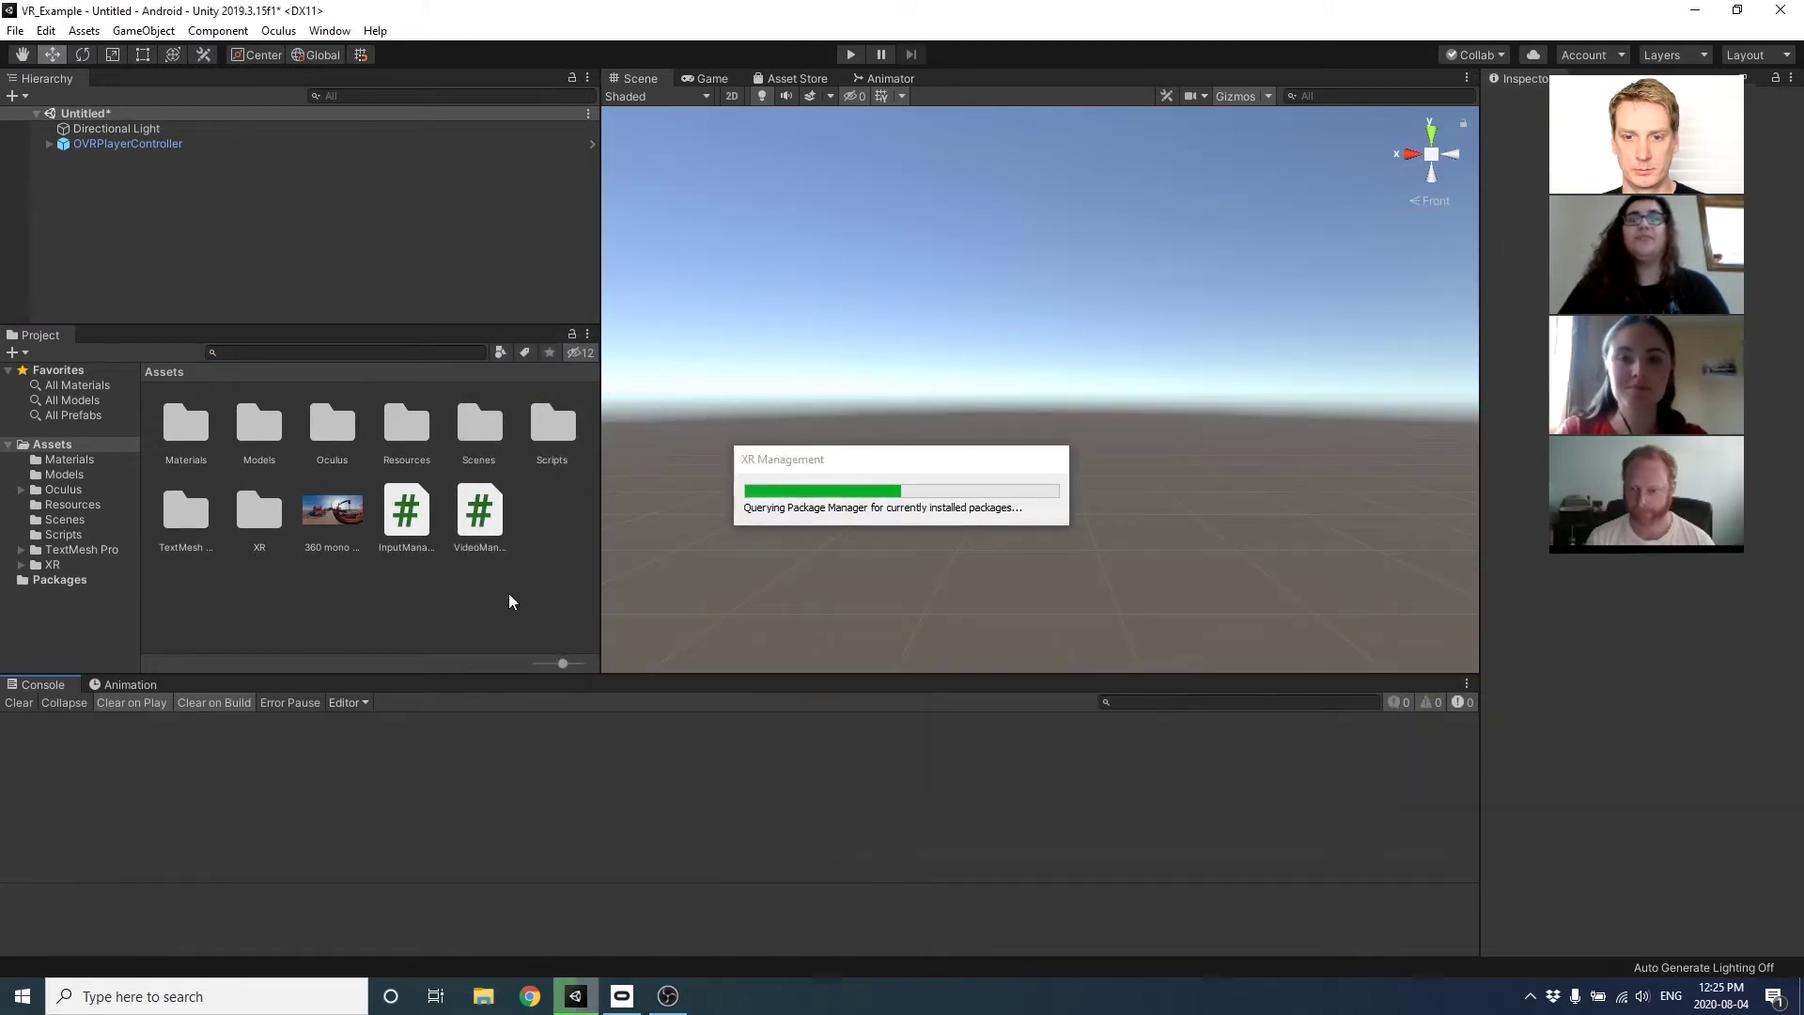
Move OVRPlayerController to the top of the Hierarchy and add a Video Player object.
left_click_drag(88, 142, 88, 129)
left_click(129, 172)
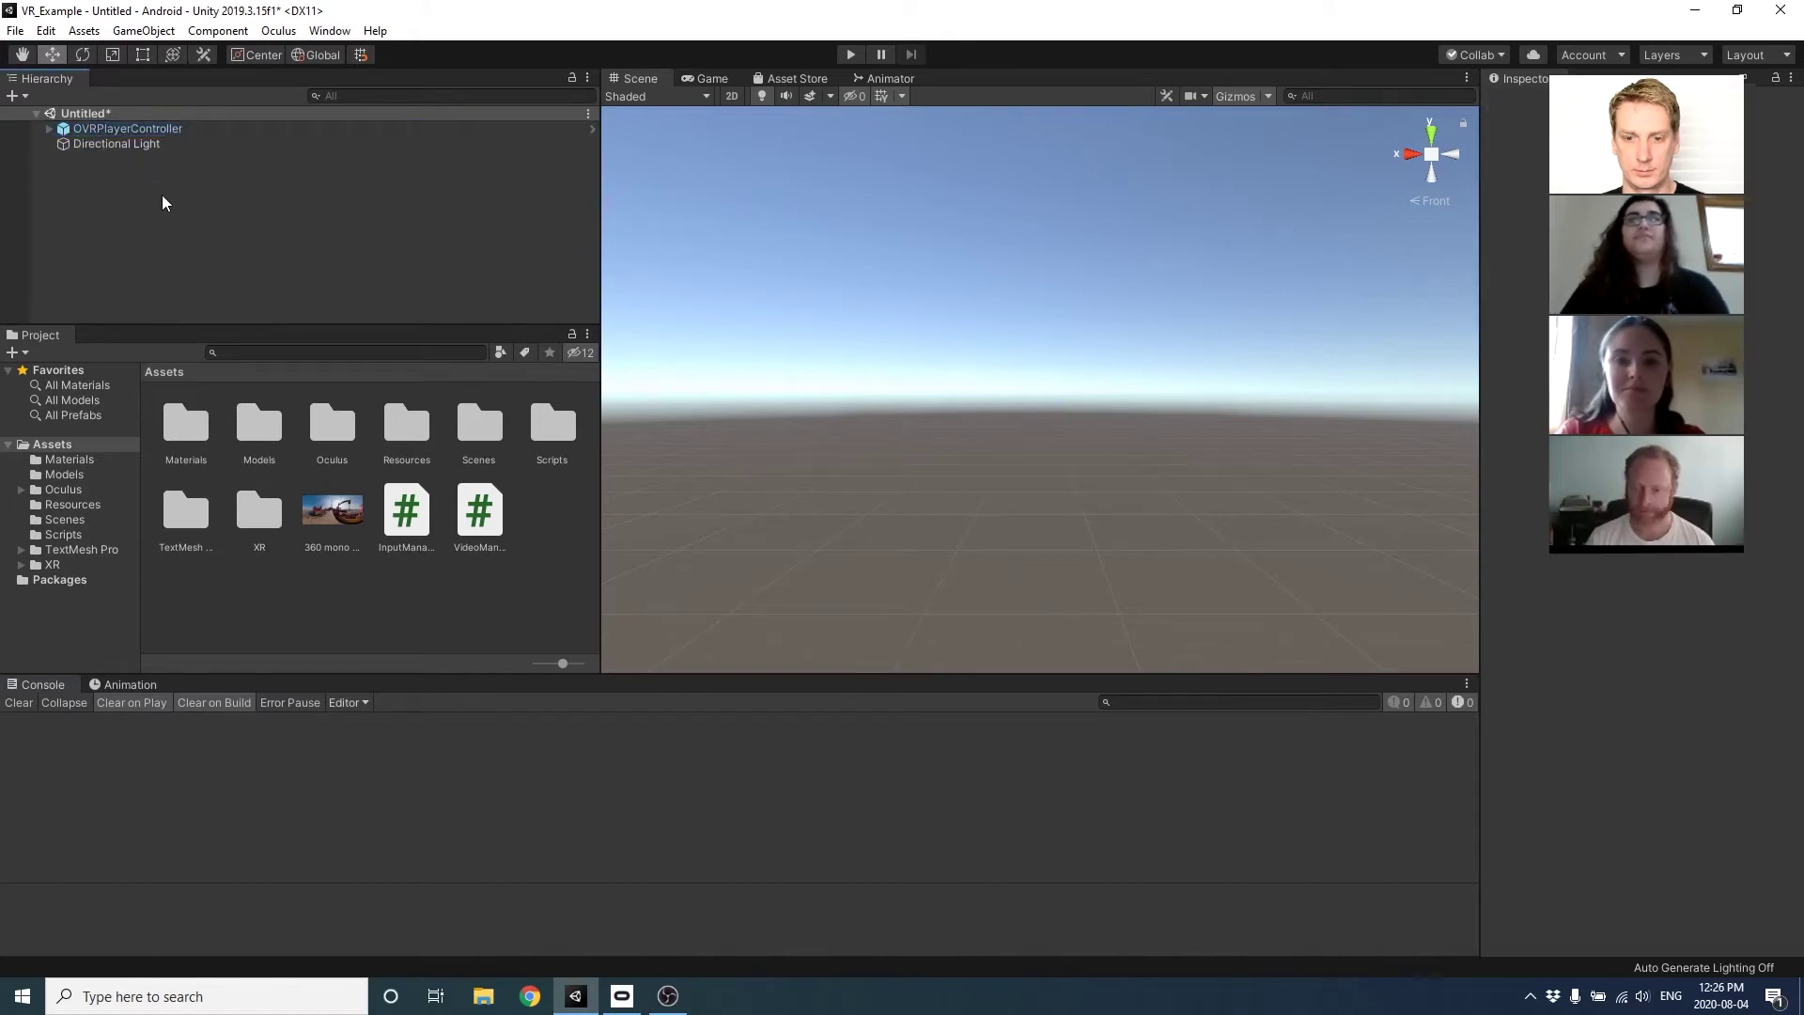
left_click(149, 31)
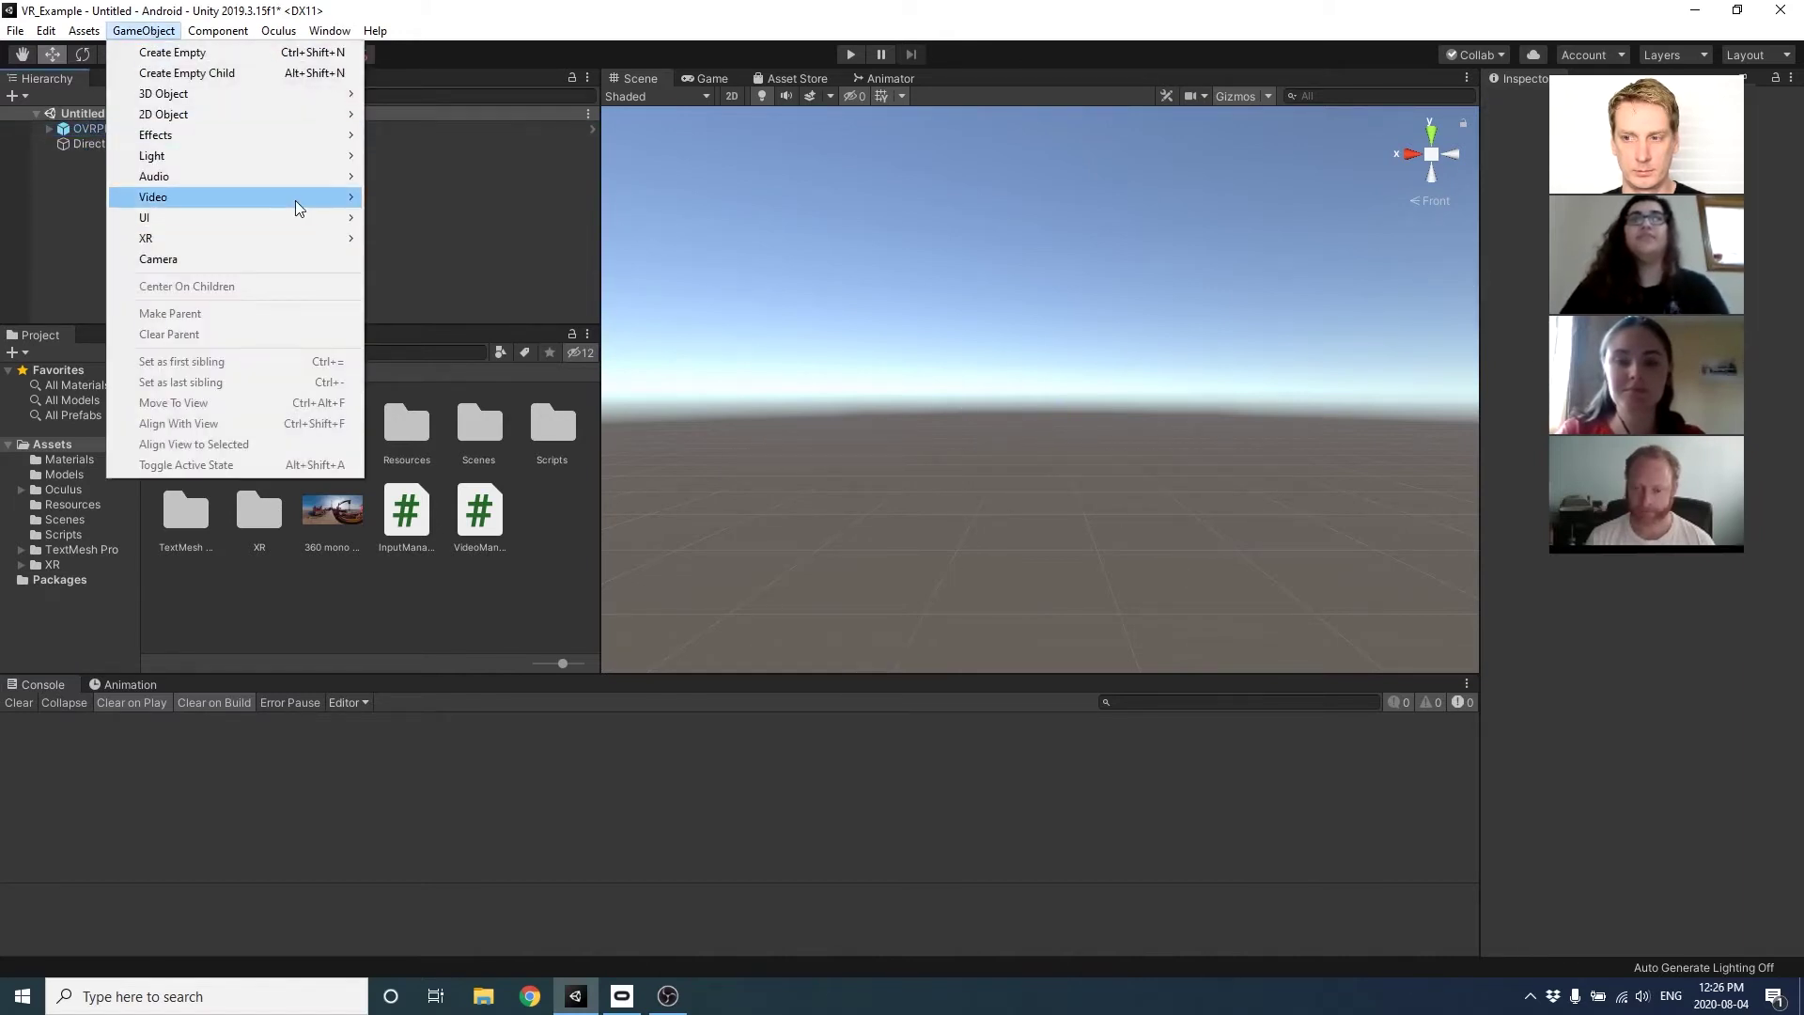
mouse_move(295, 200)
left_click(402, 197)
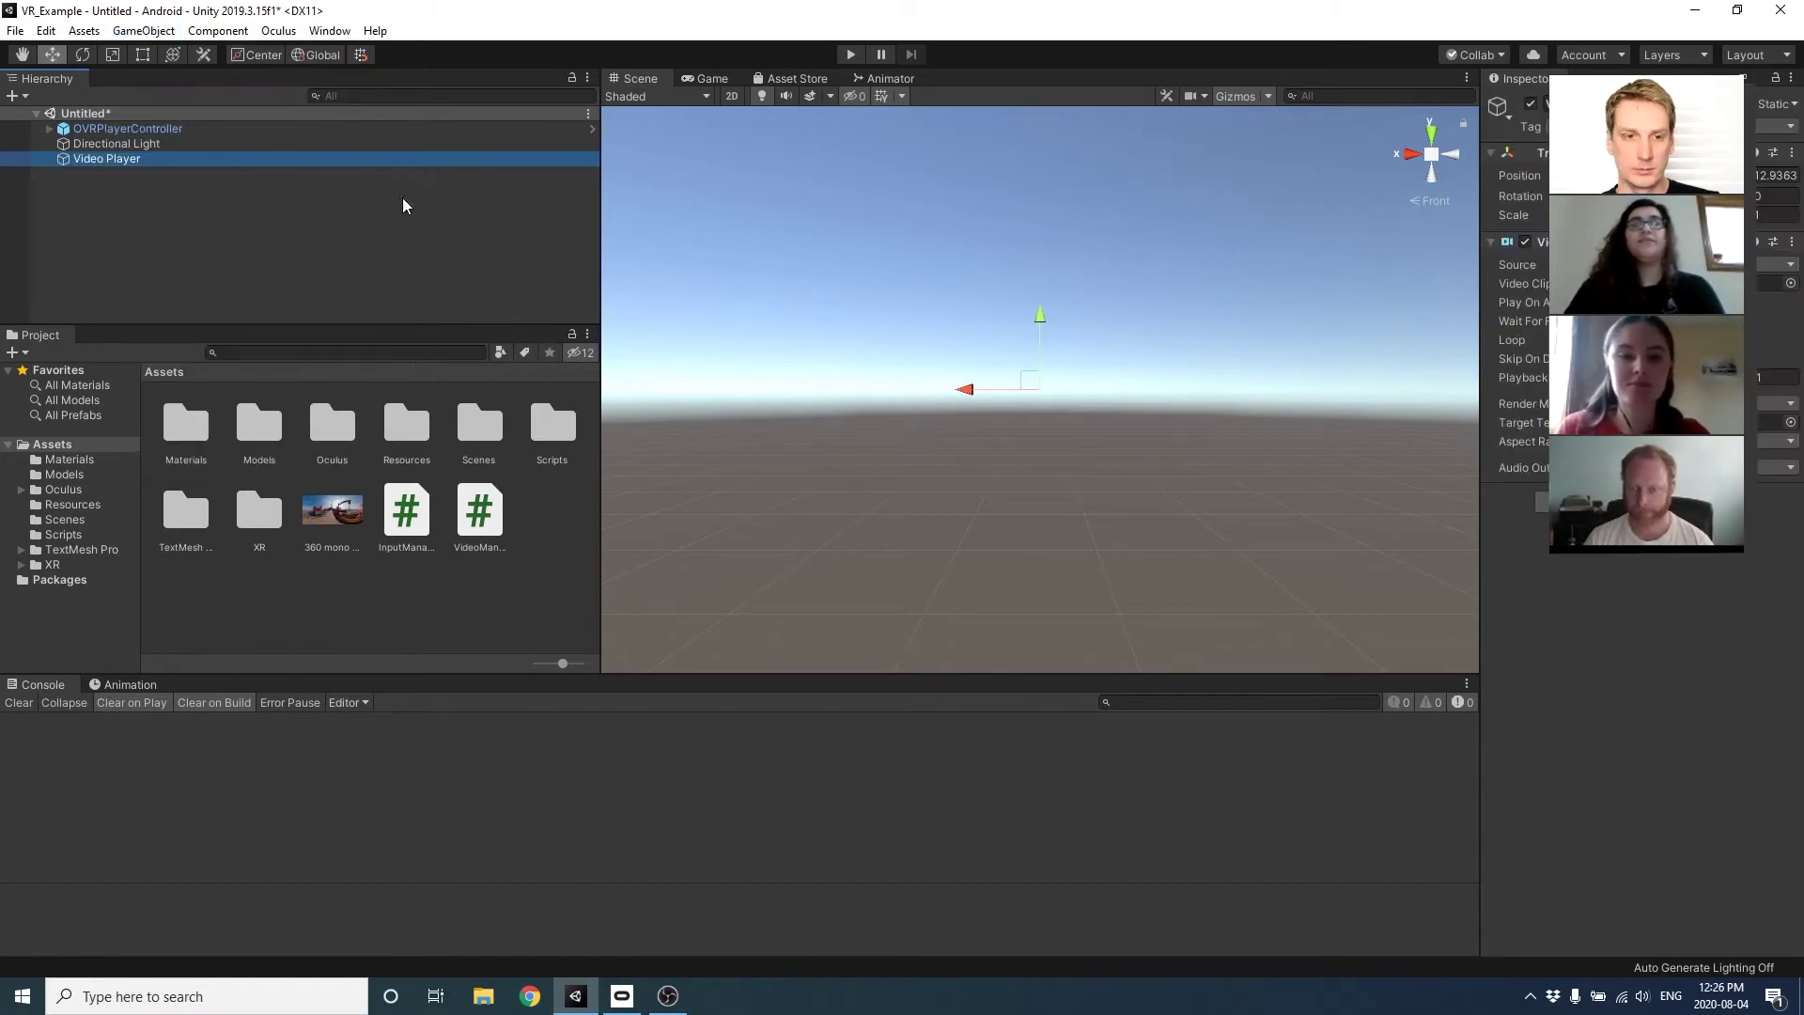
Assign the 360 mono video as the Video Player's clip.
left_click_drag(1481, 336, 1308, 371)
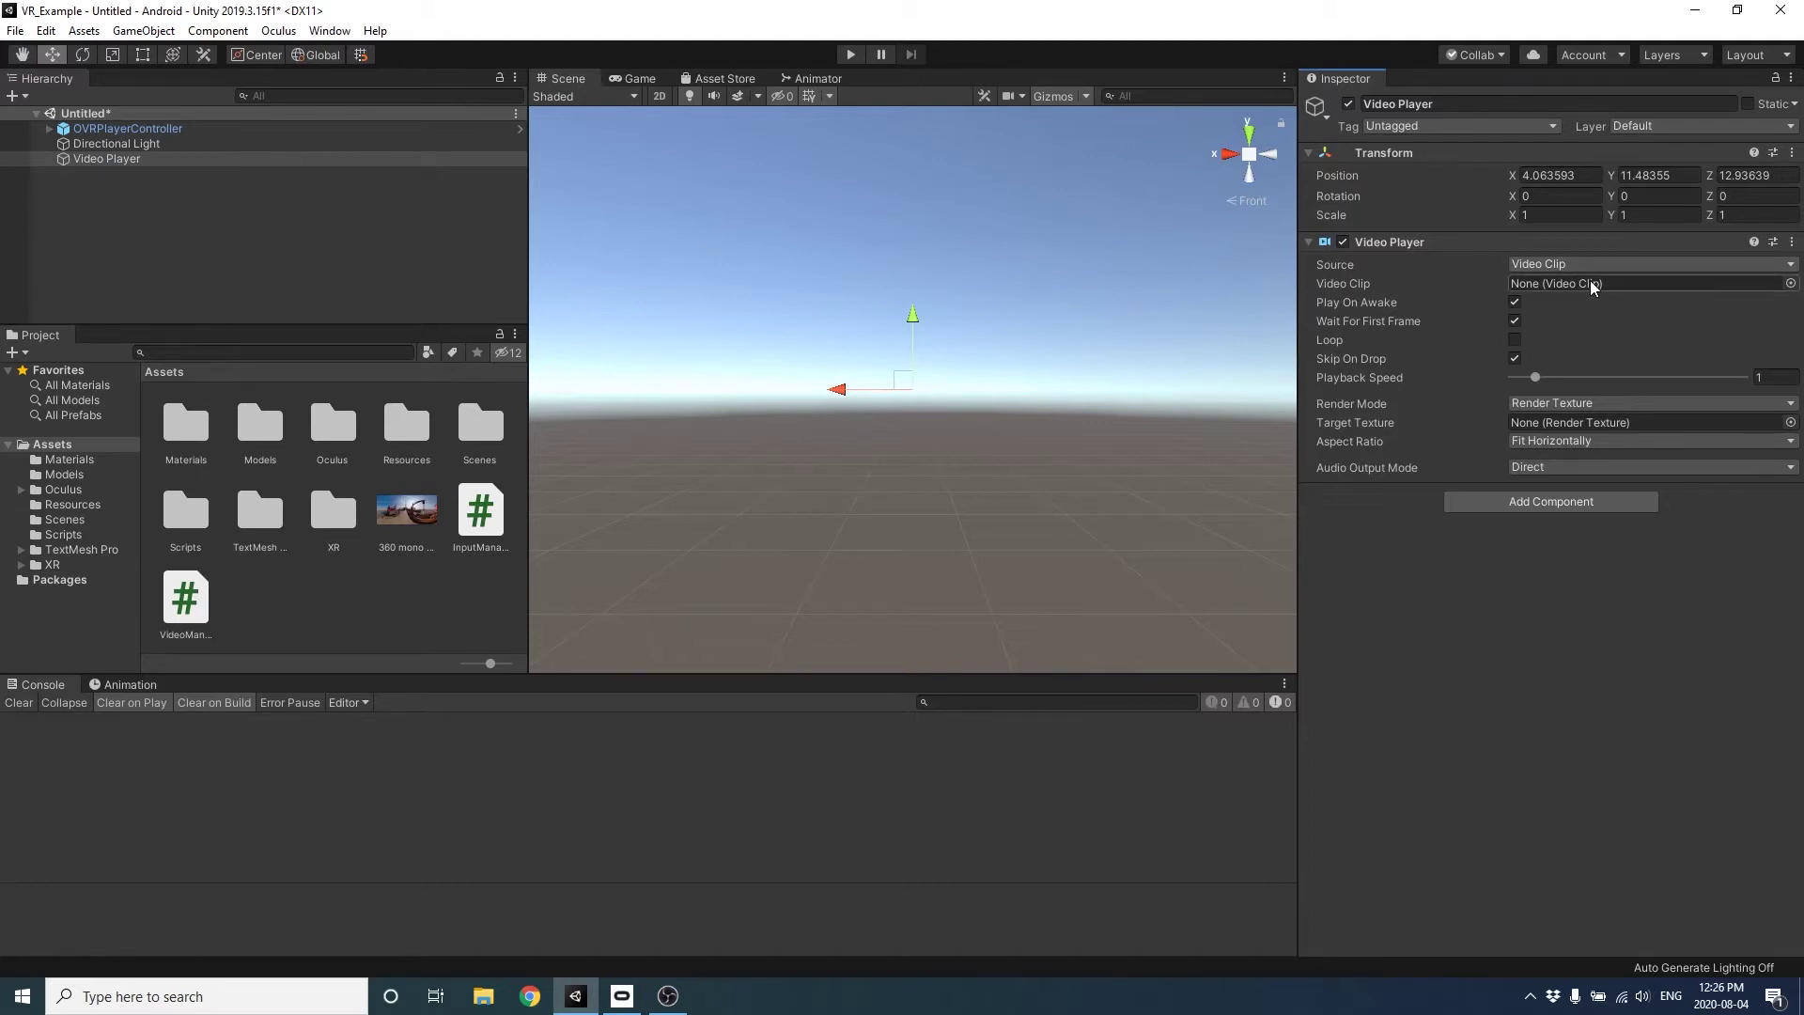
left_click(1790, 283)
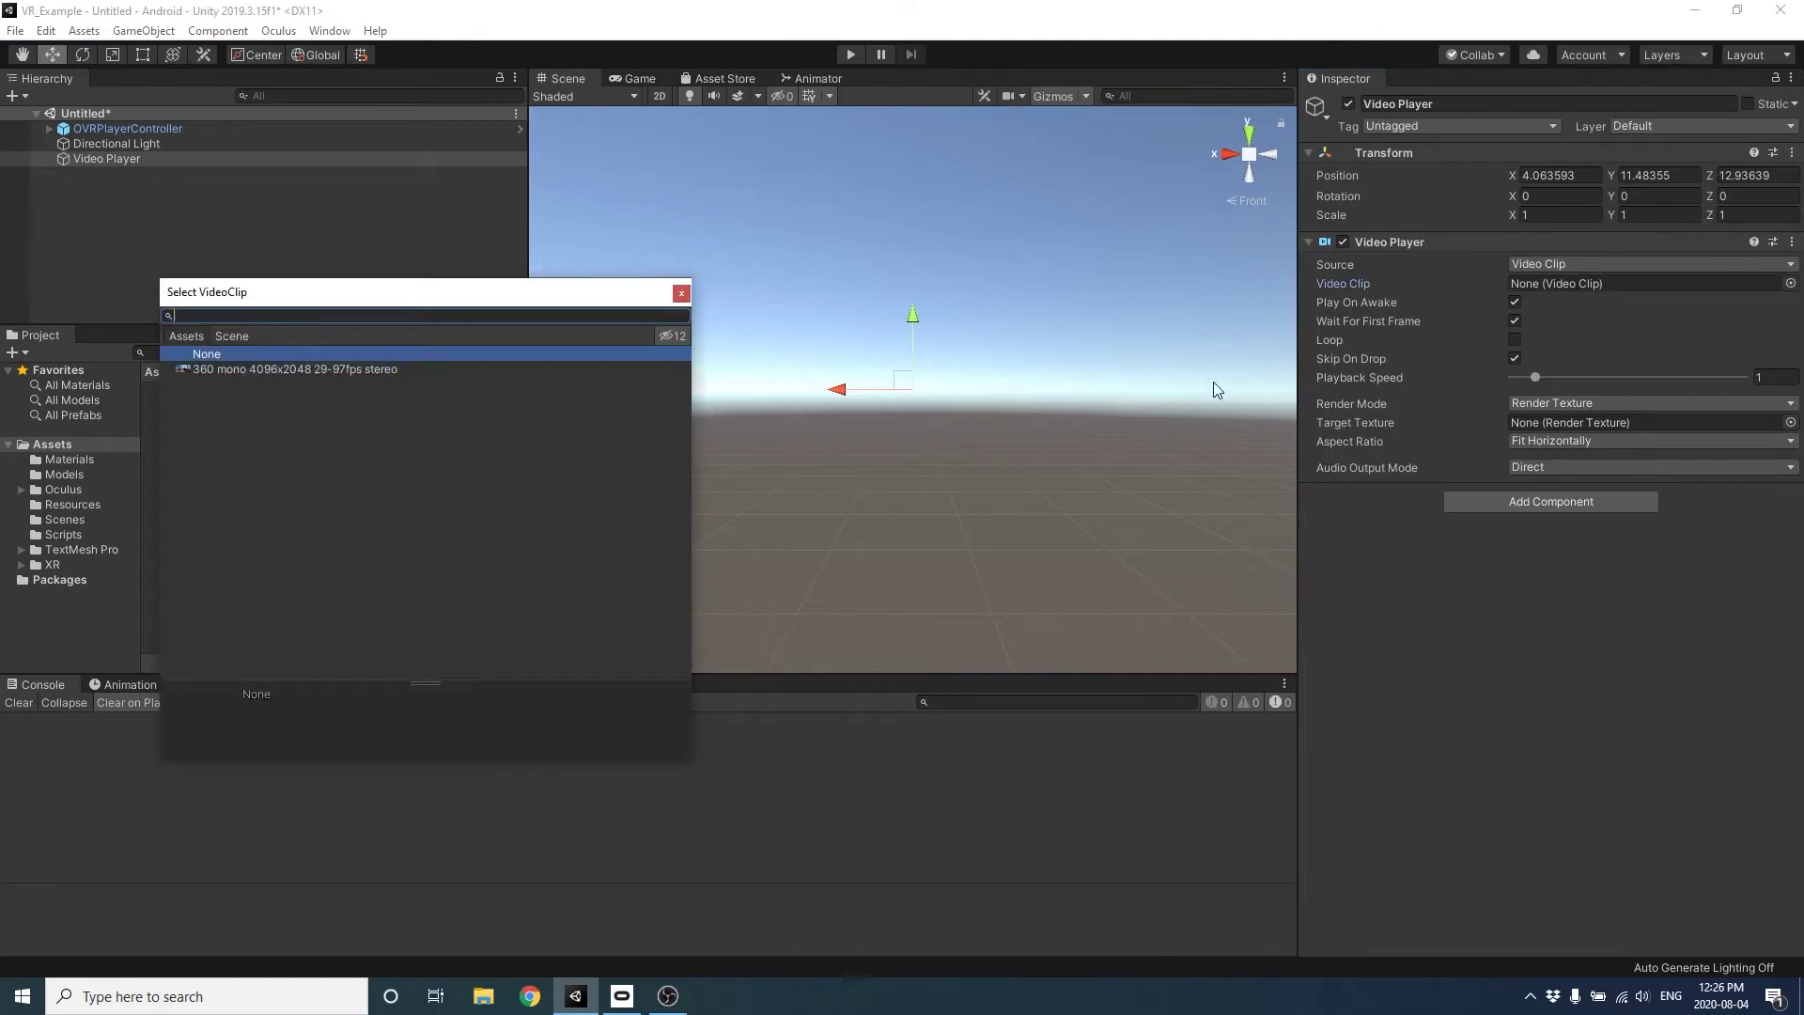
left_click(290, 369)
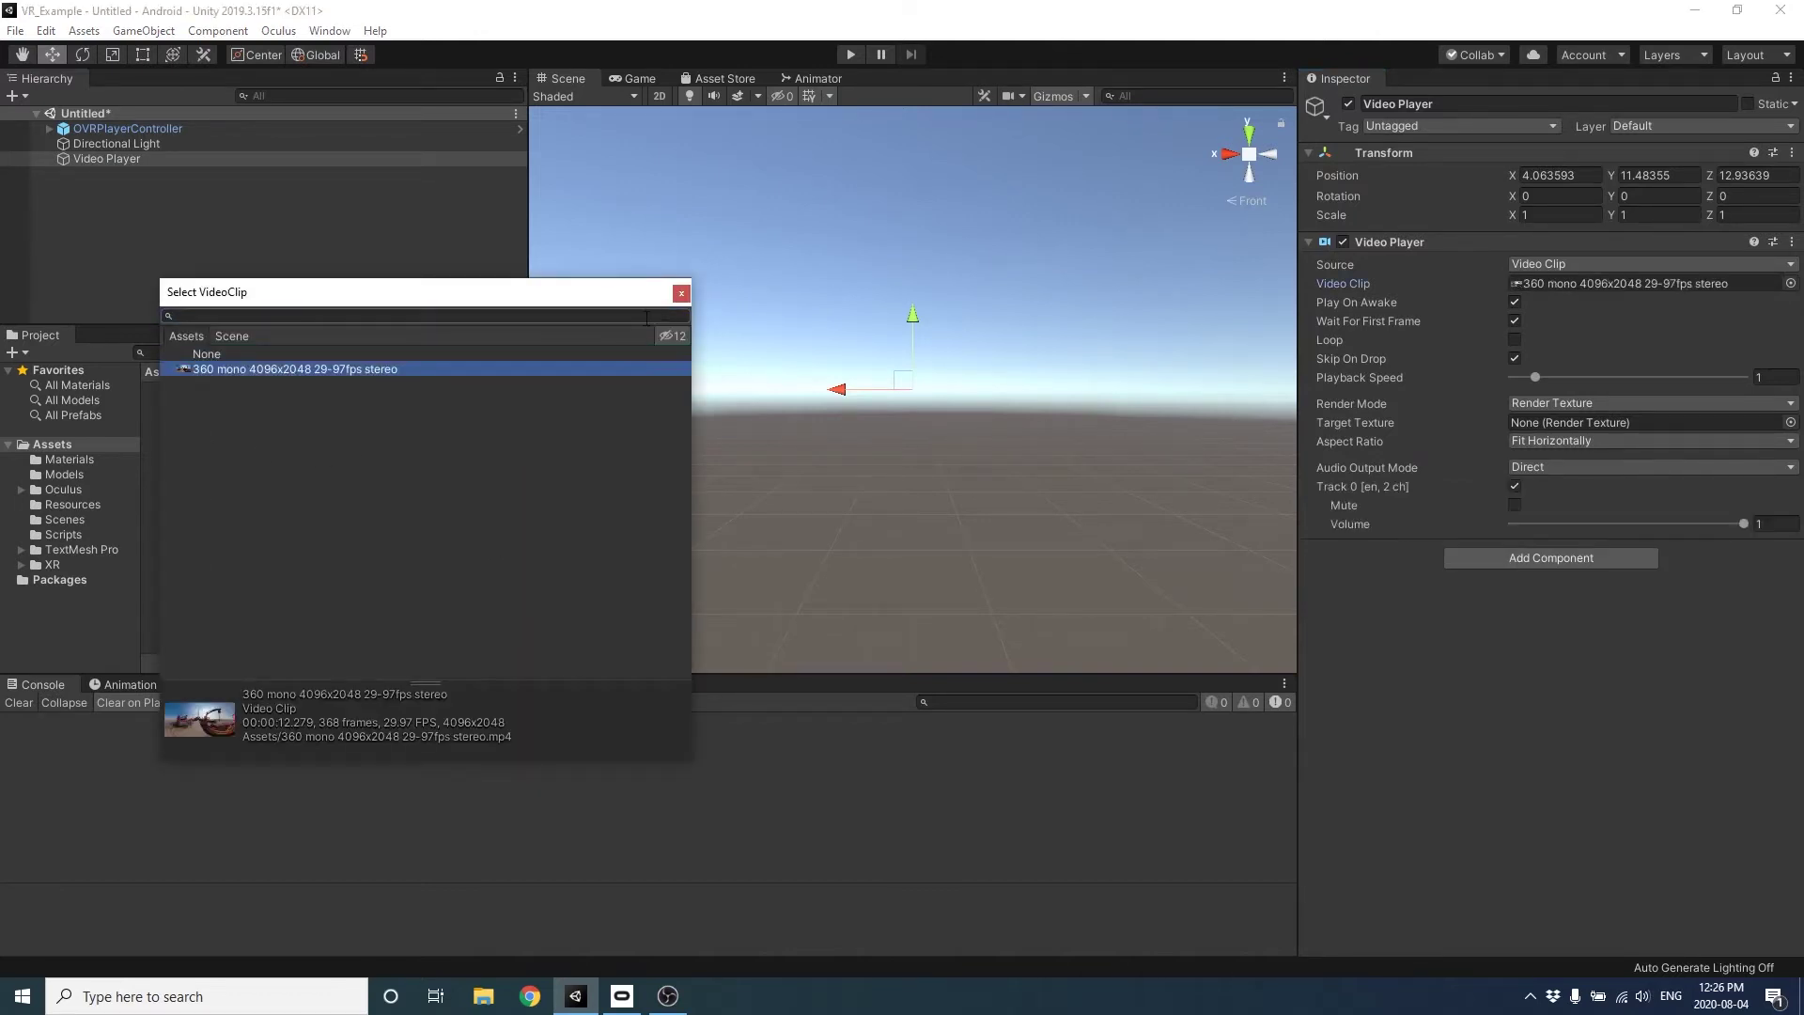
left_click(682, 293)
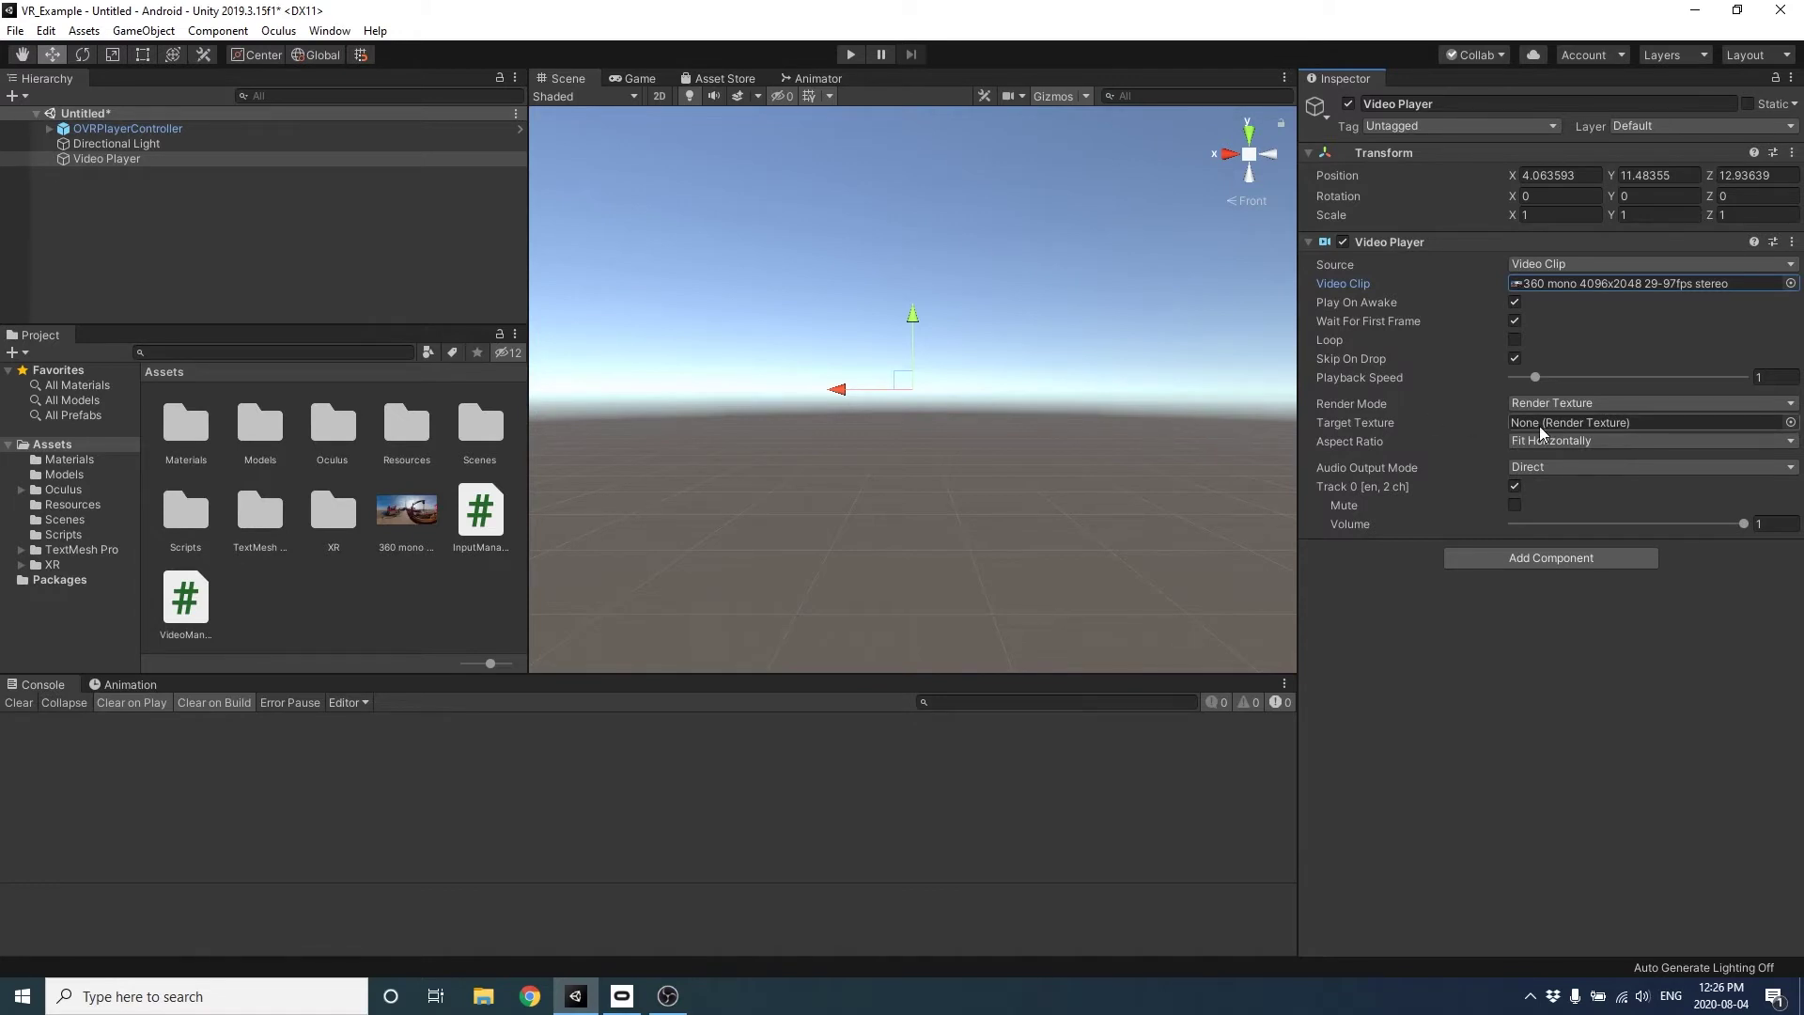
right_click(274, 594)
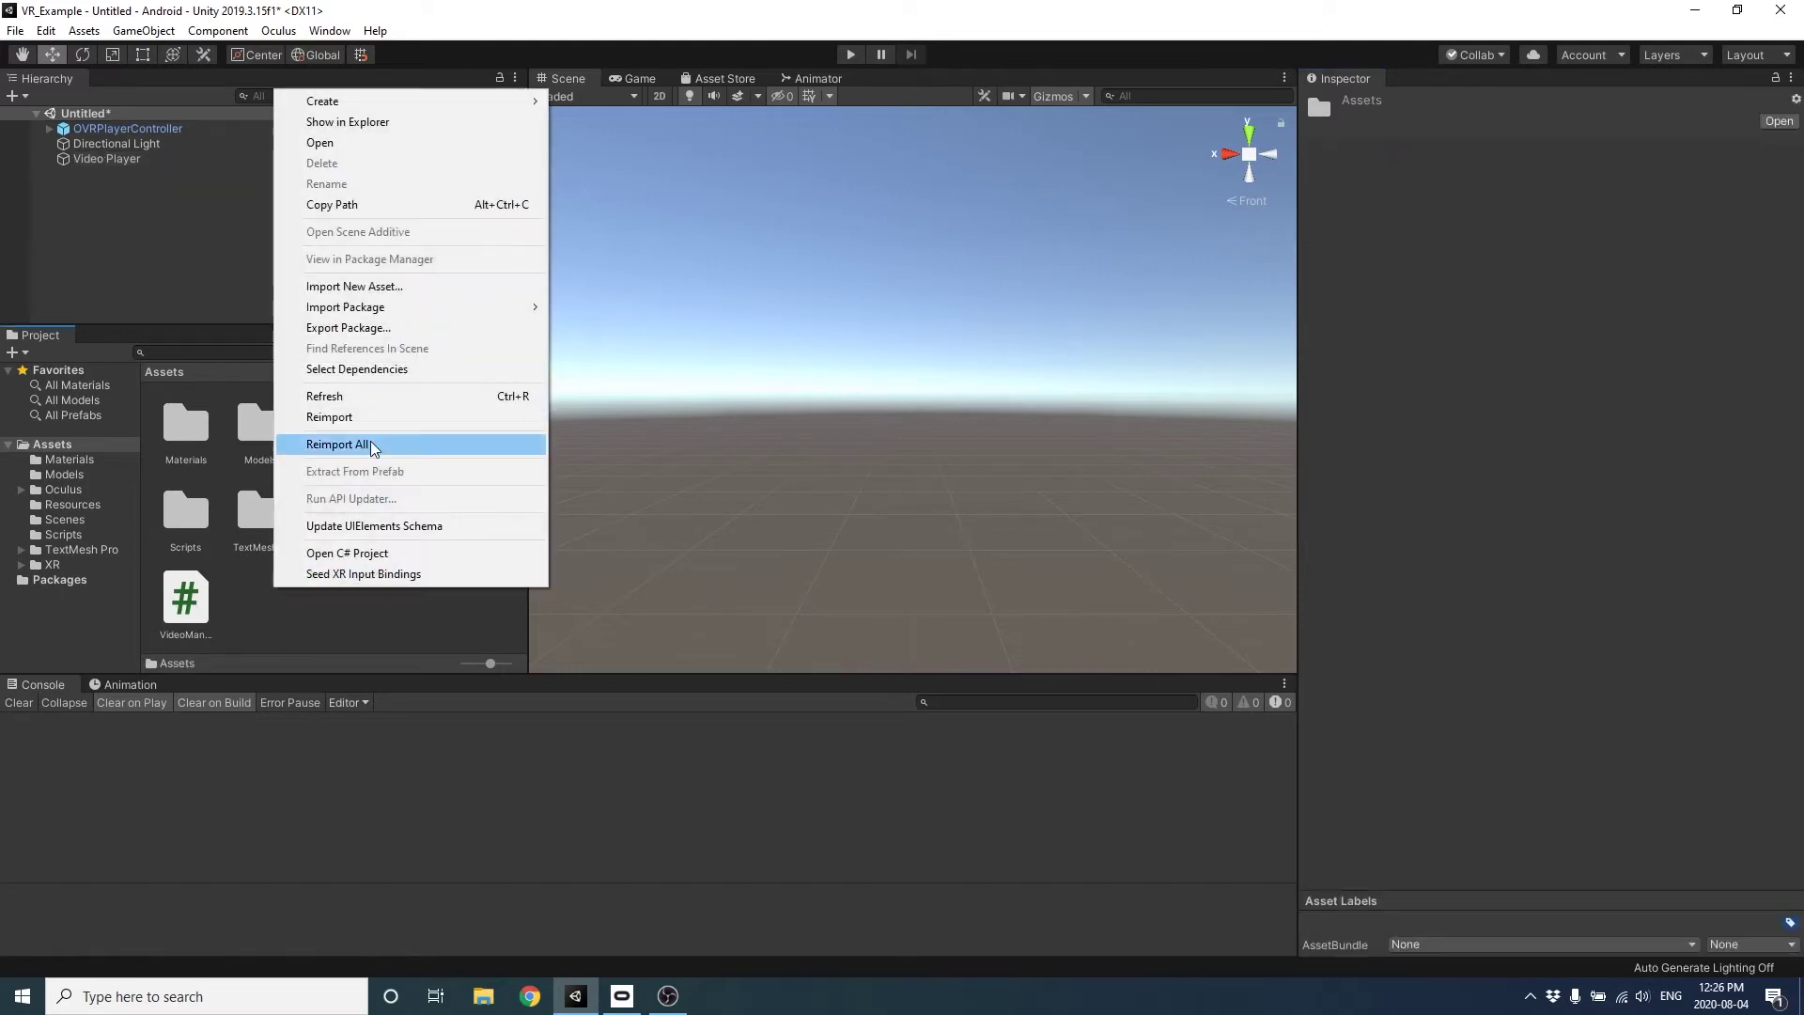
Create a new Render Texture asset sized 4096 x 2048.
mouse_move(505, 103)
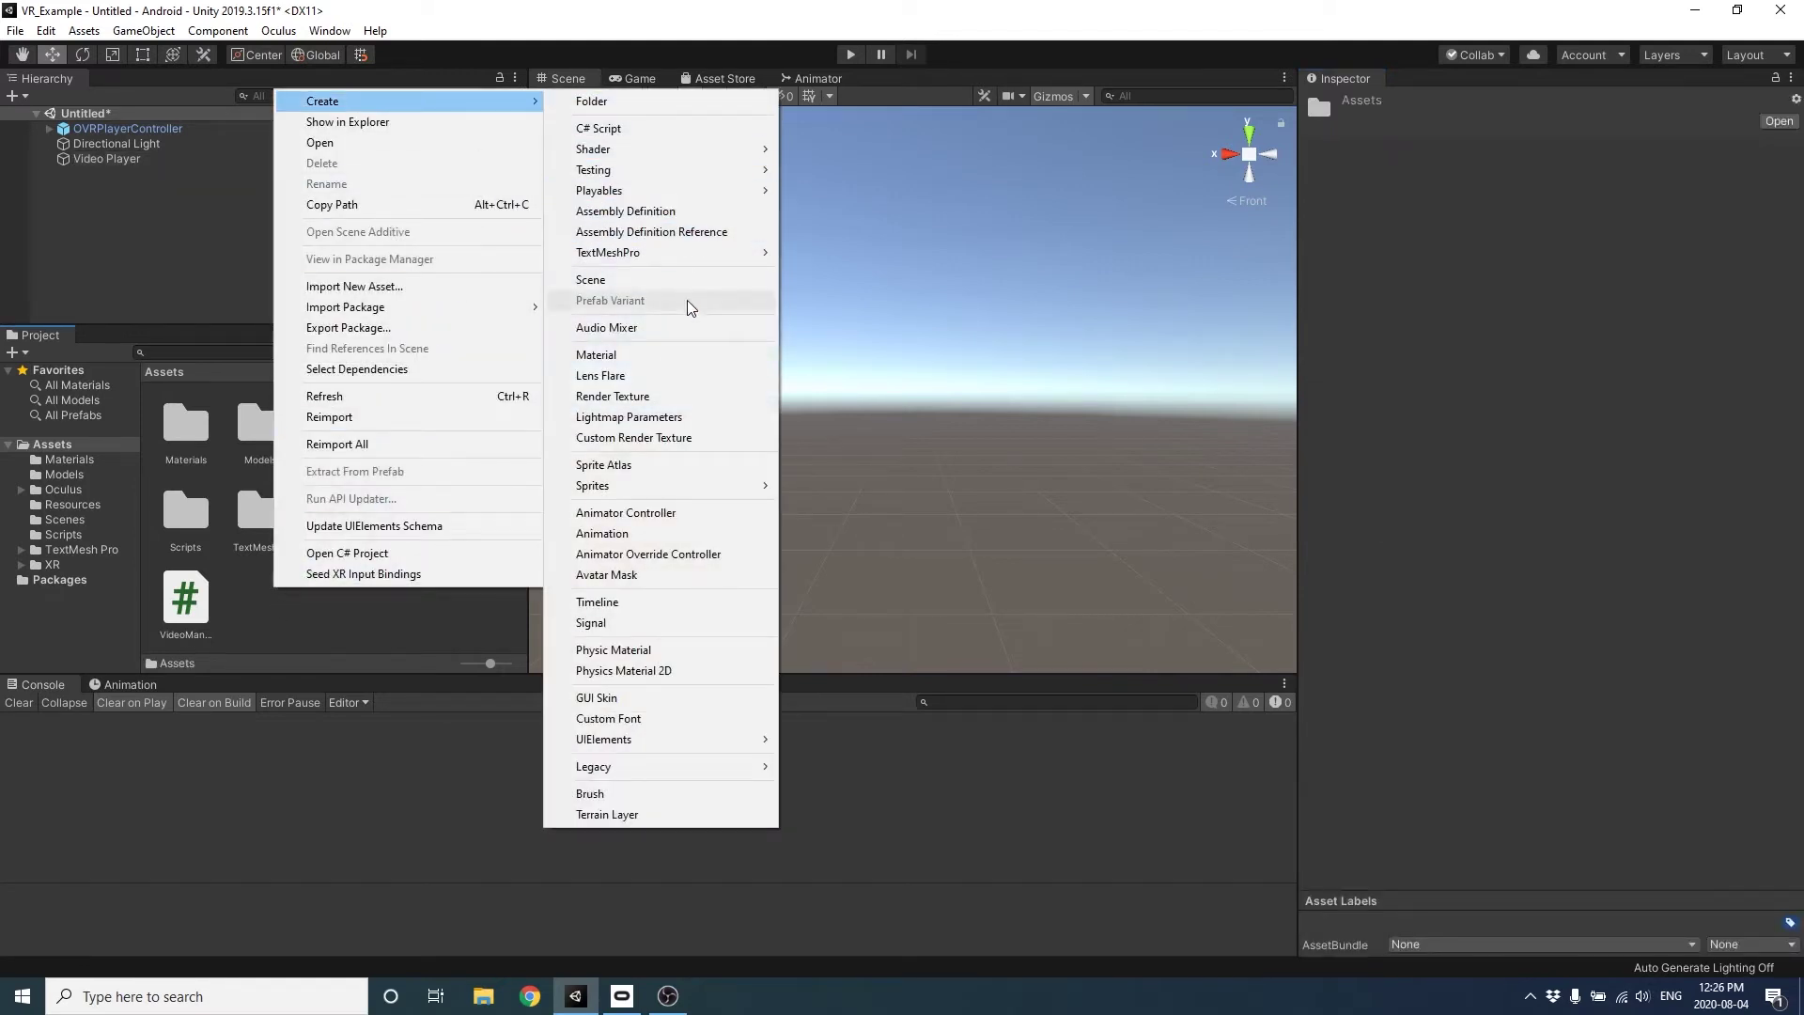
left_click(678, 399)
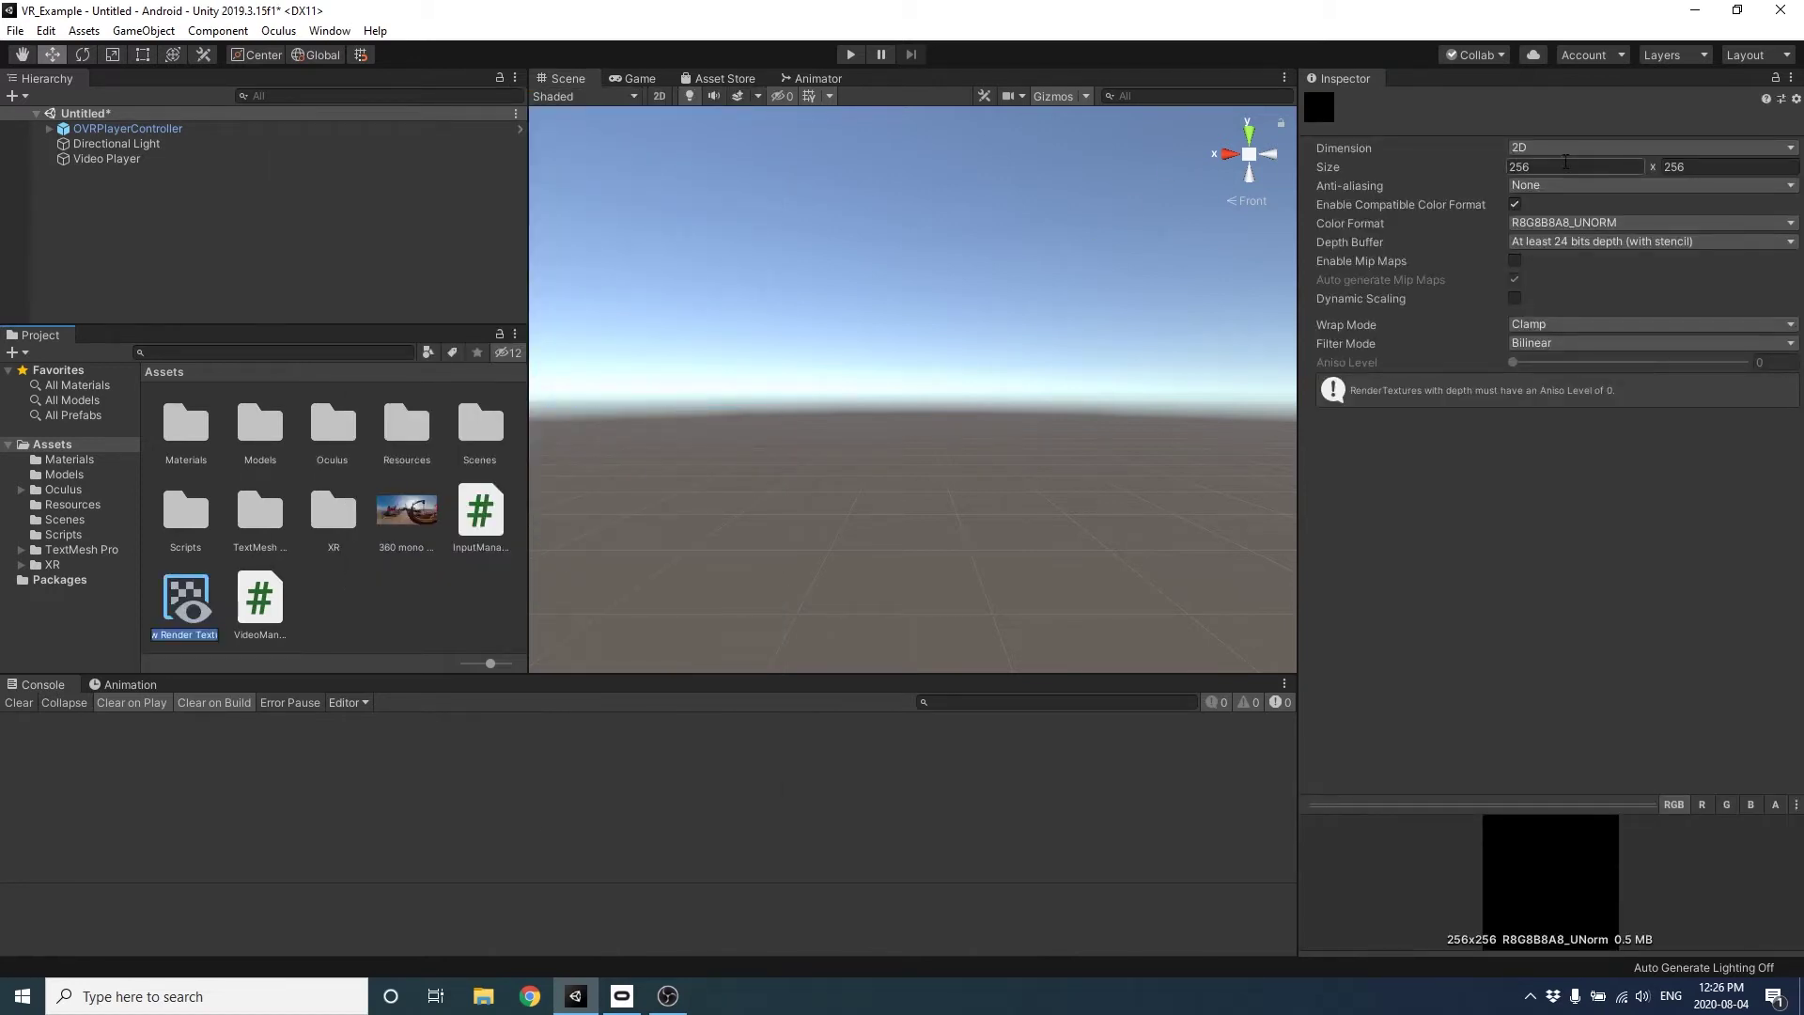
left_click(1565, 166)
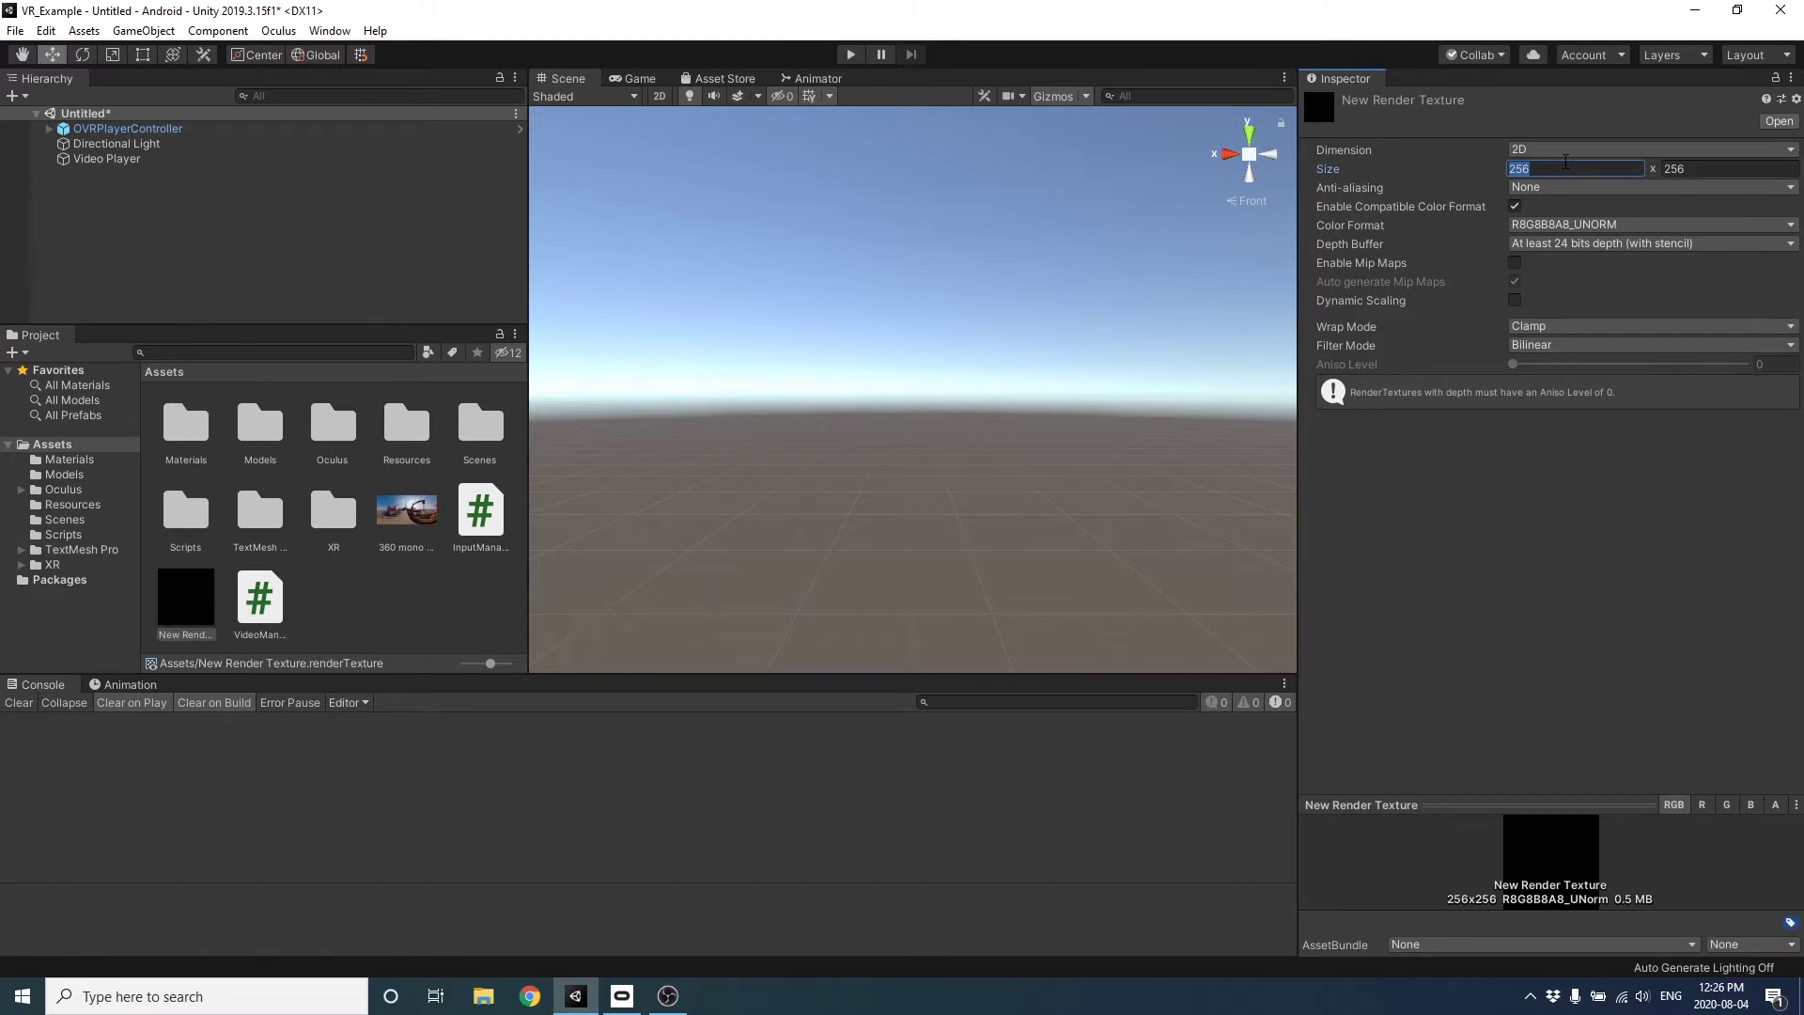
type("4096")
key("Escape")
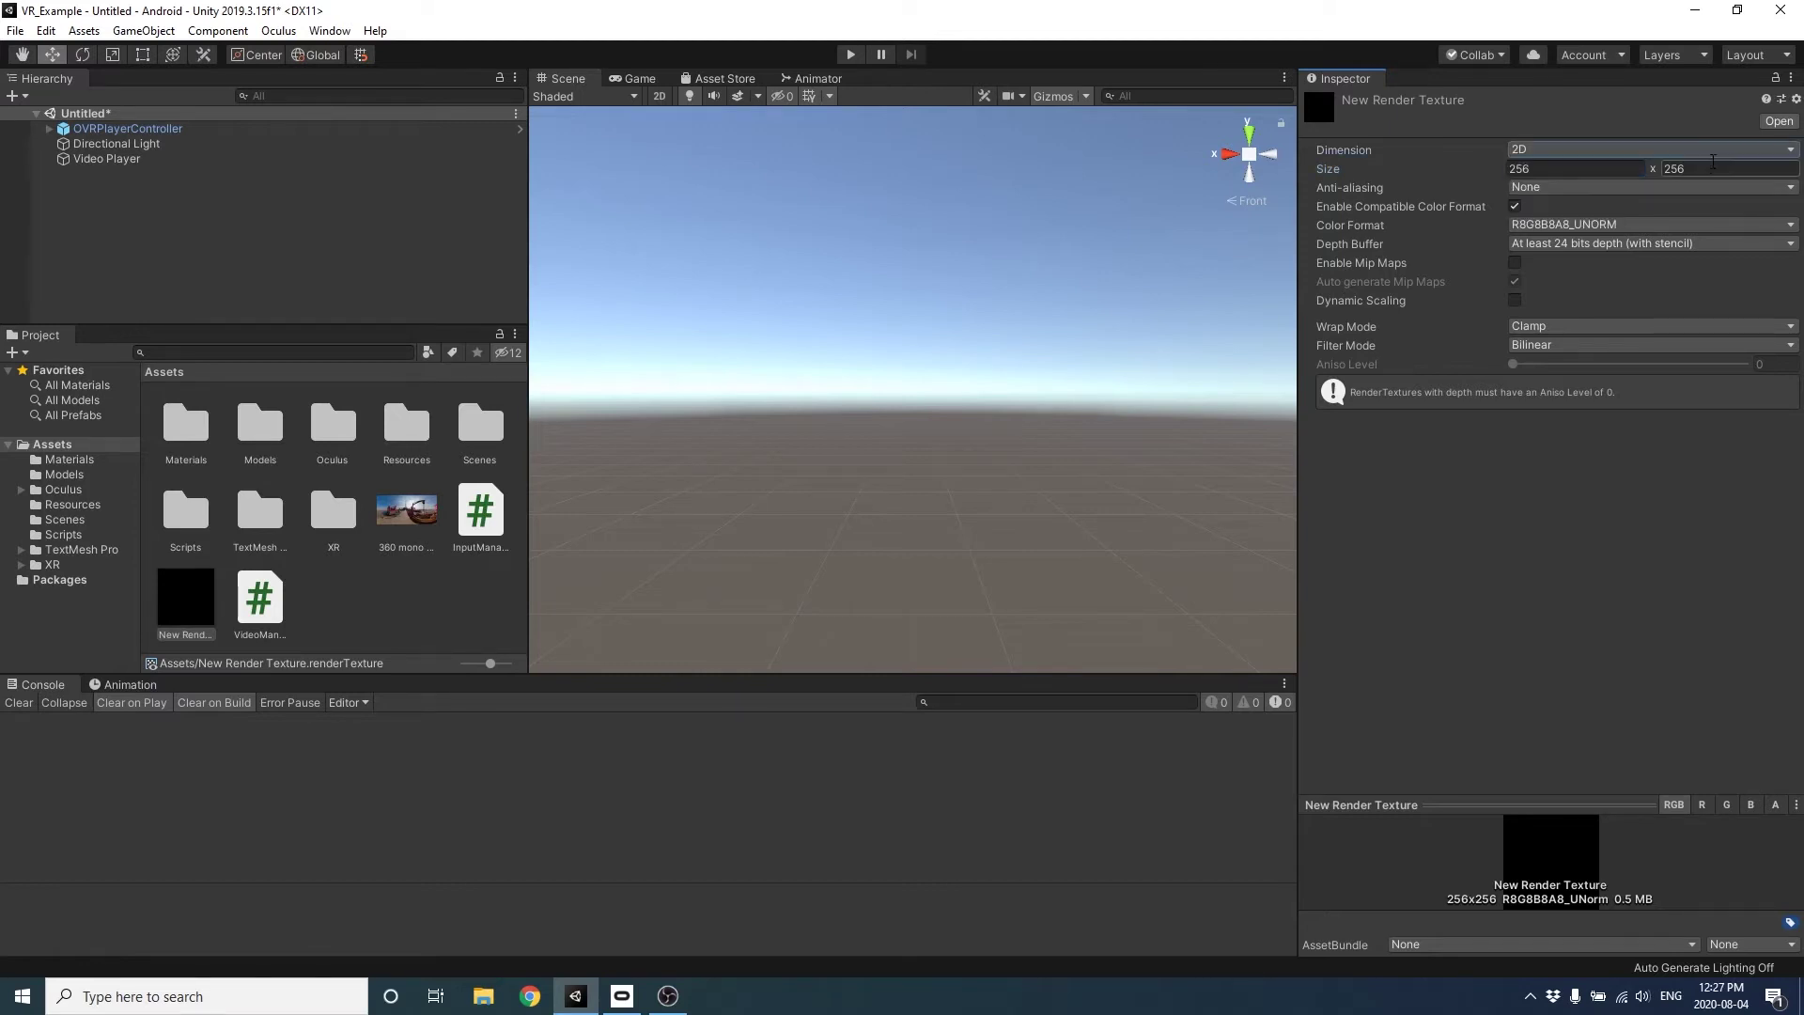
left_click(1708, 168)
type("2048")
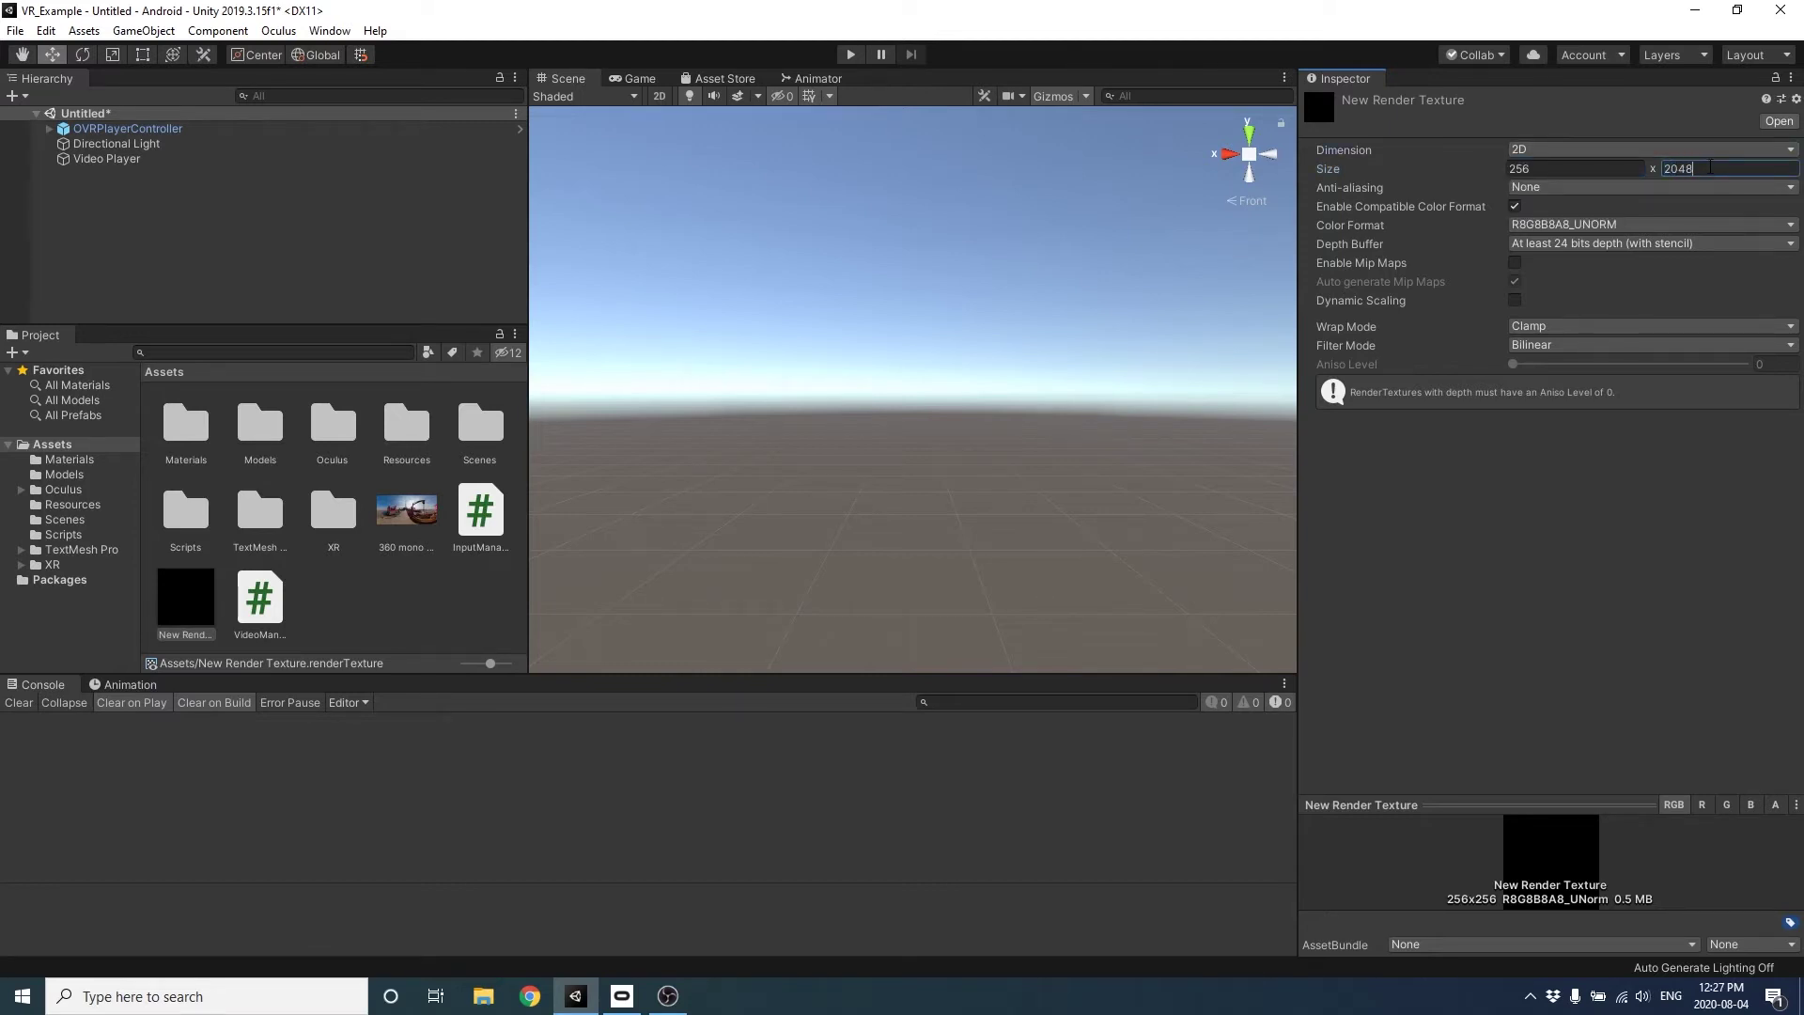
left_click(1514, 550)
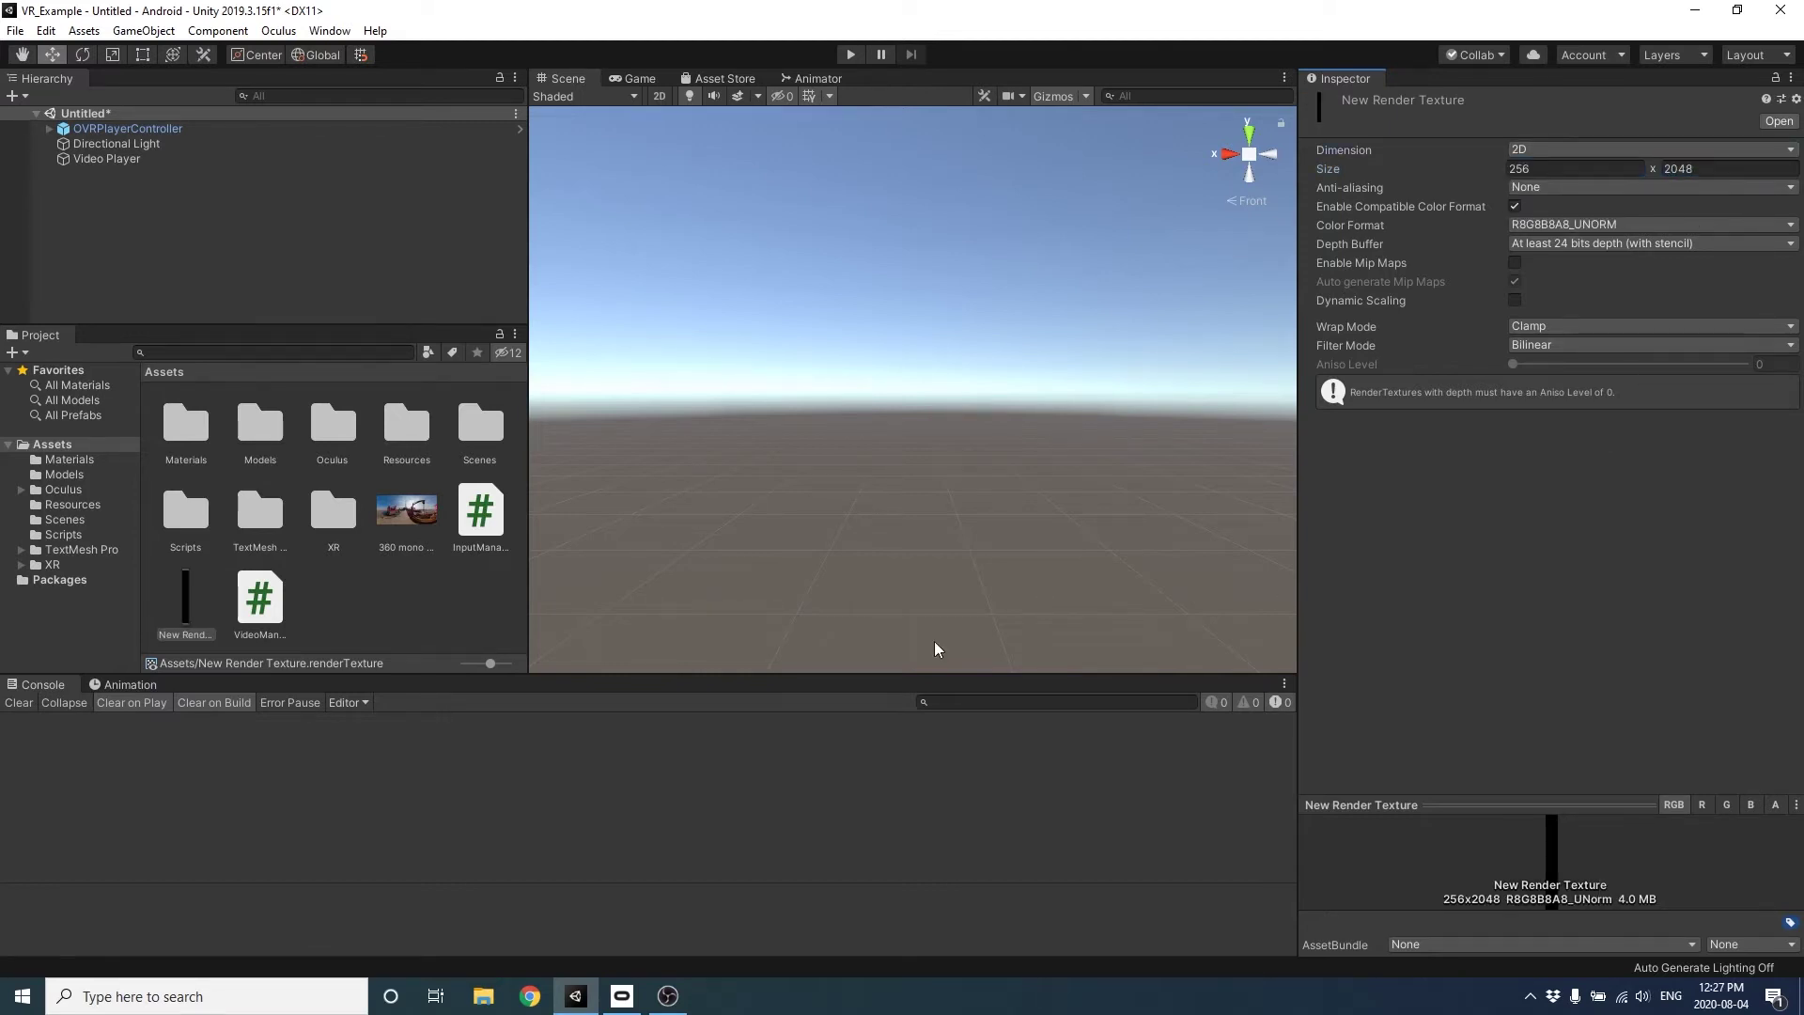
left_click(1532, 169)
type("4096")
left_click(1643, 611)
Rename the render texture to videoTexture and open the Video Player's Target Texture picker.
right_click(180, 609)
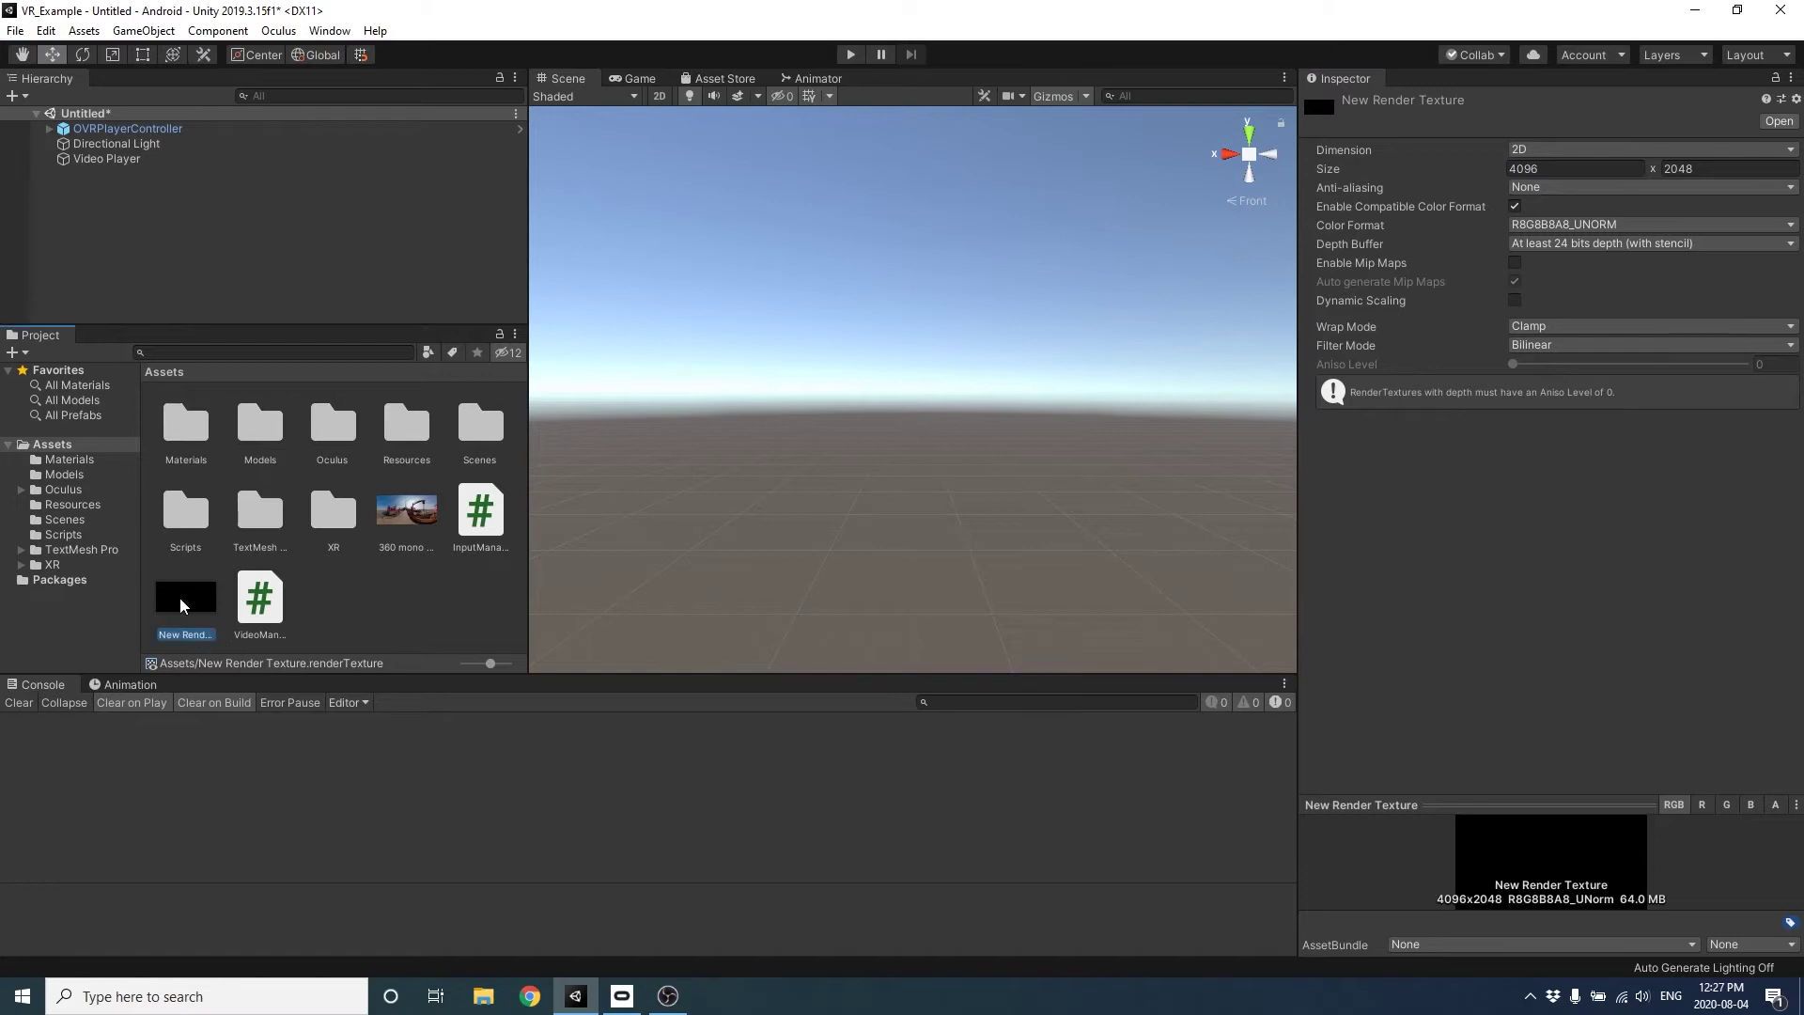
left_click(282, 193)
type("videoTexture")
key("Return")
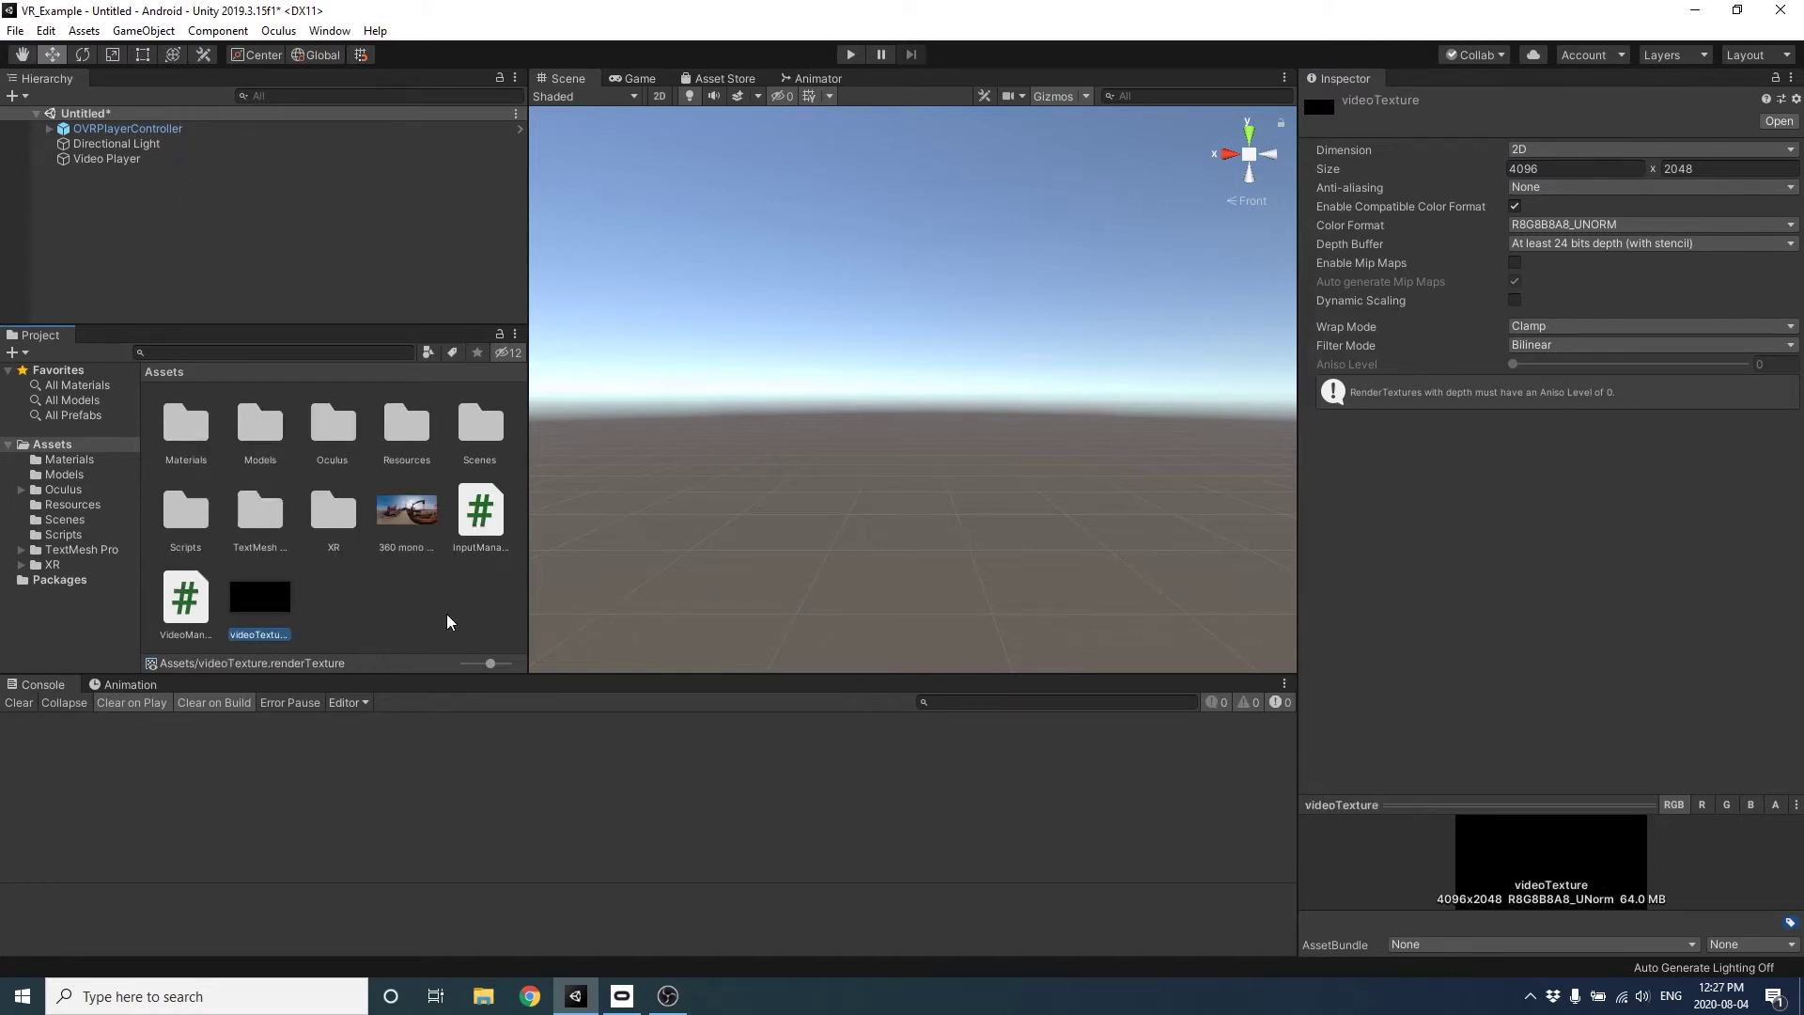
left_click(447, 613)
left_click(129, 160)
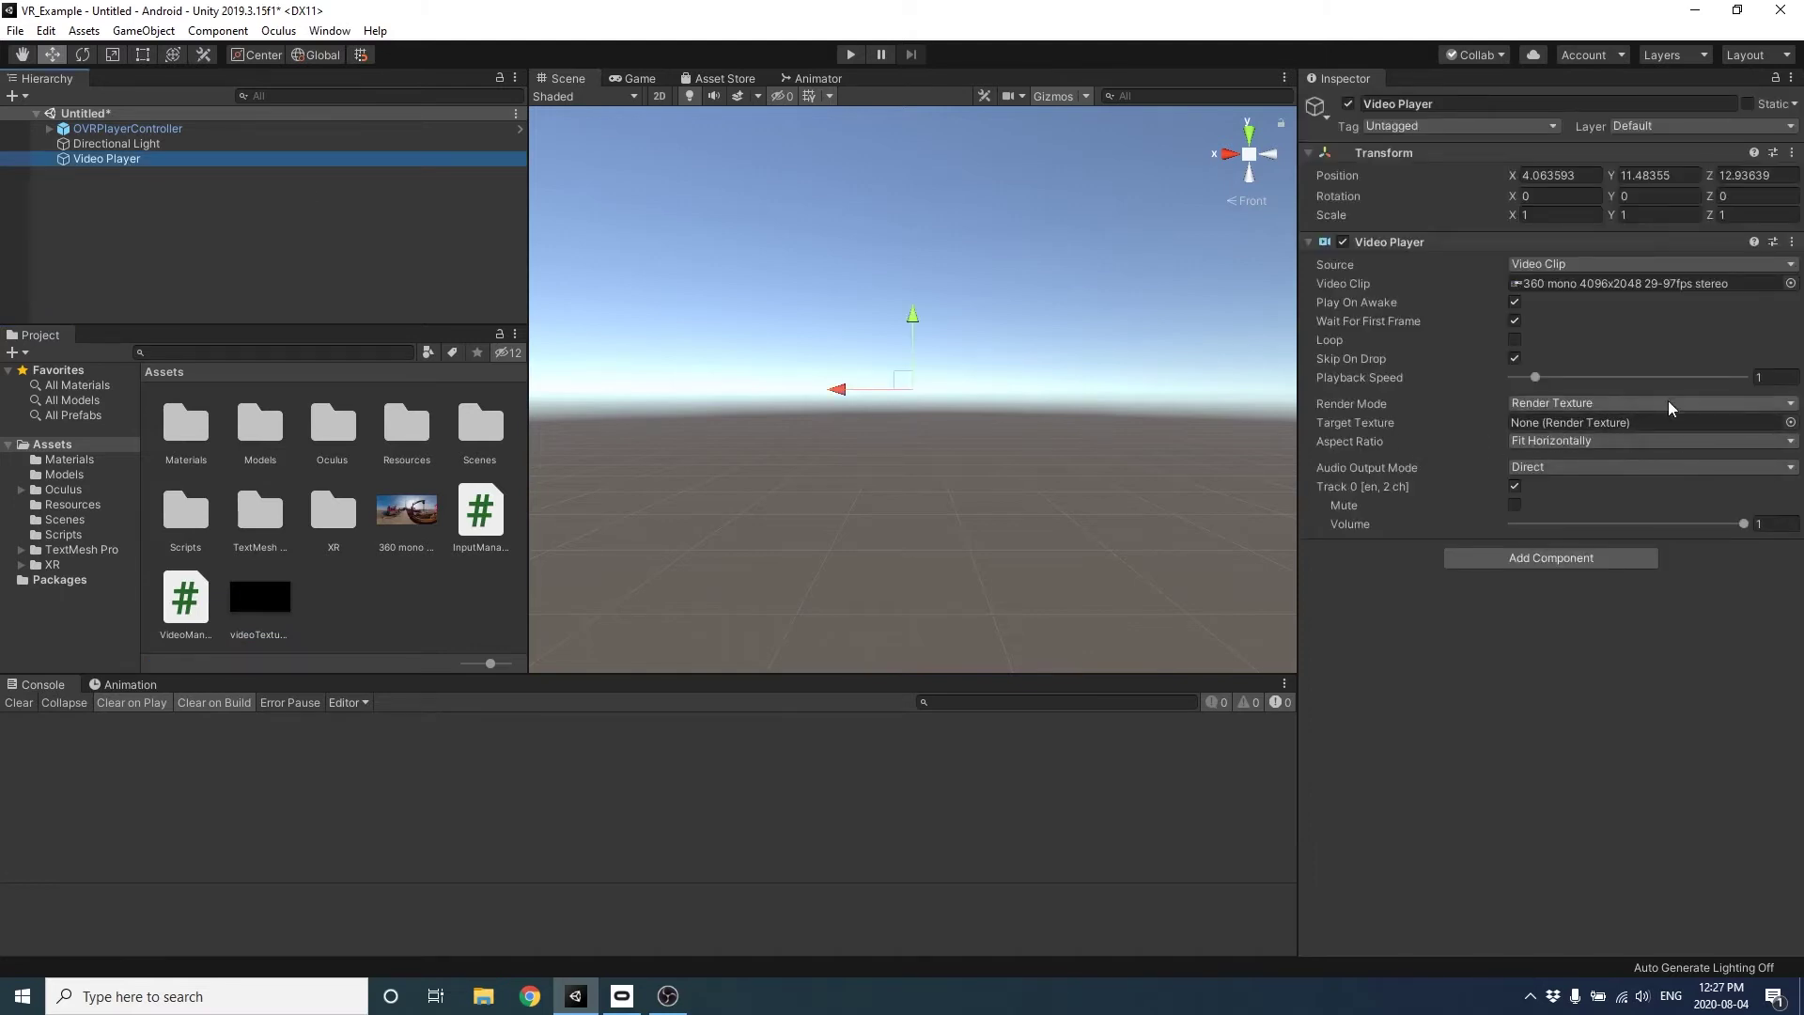
left_click(1791, 422)
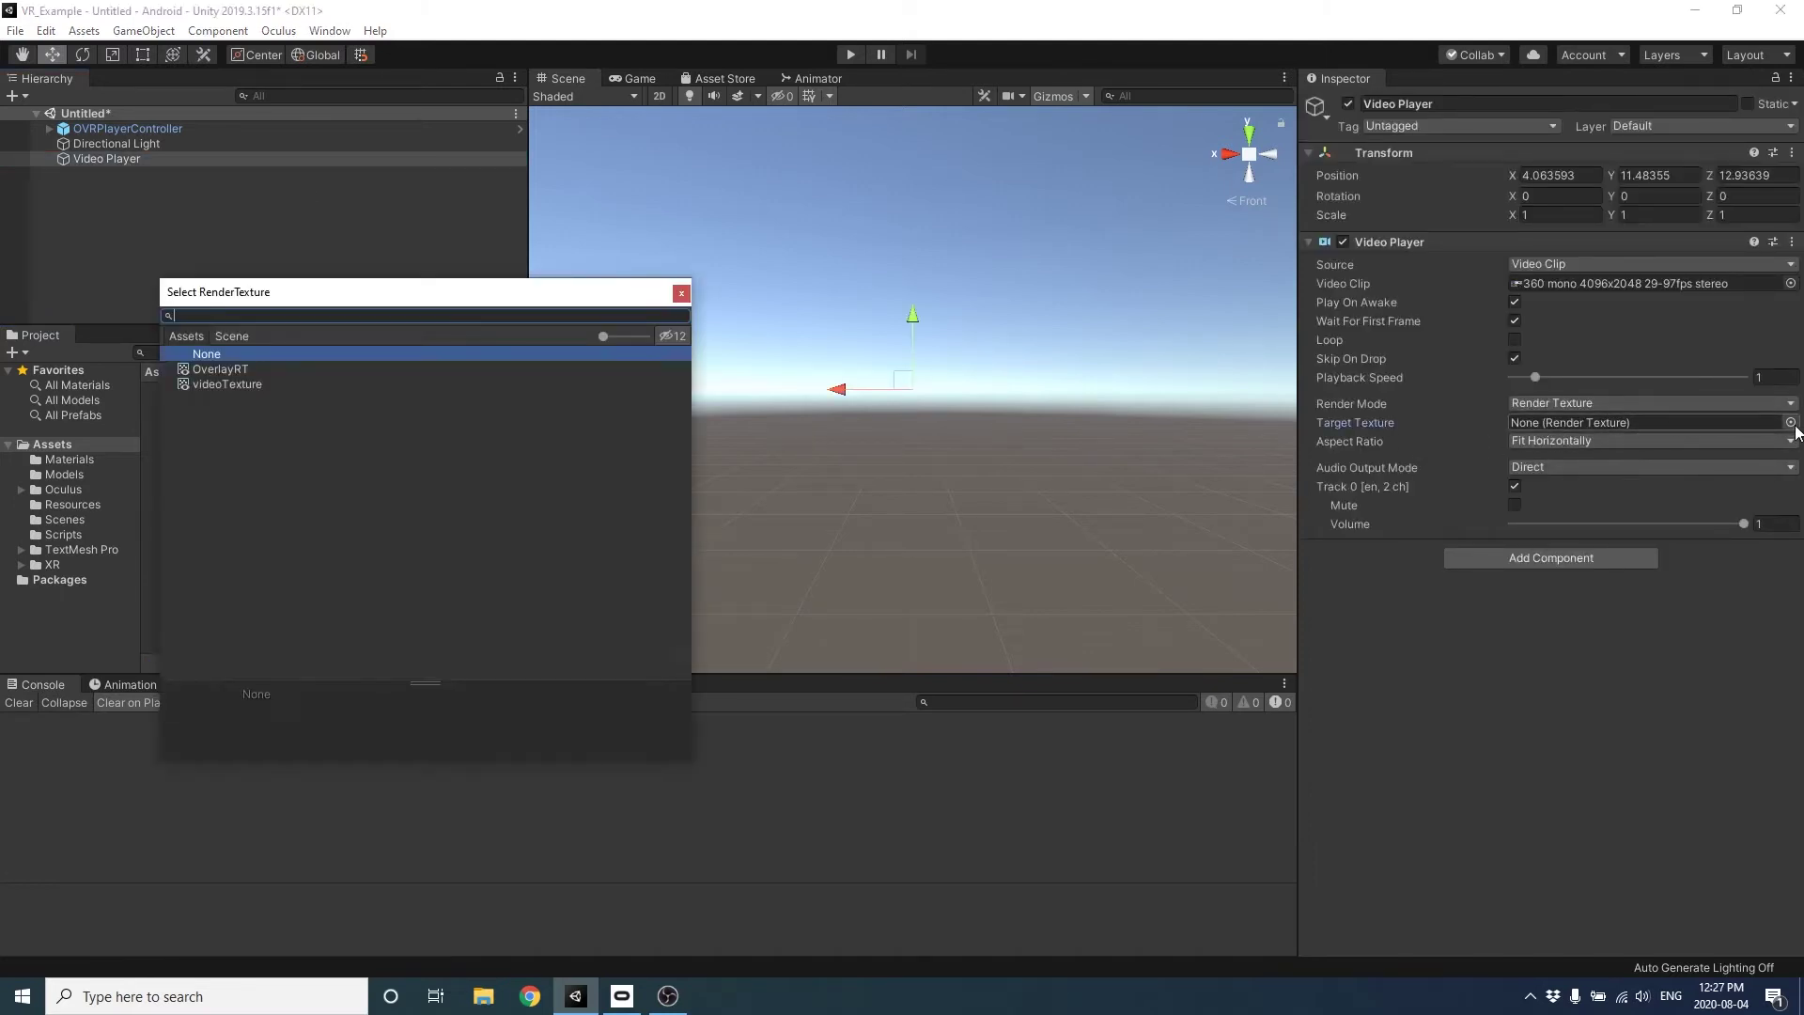
Set videoTexture as the Video Player's target texture, keeping Audio Output Mode on Direct.
left_click(263, 384)
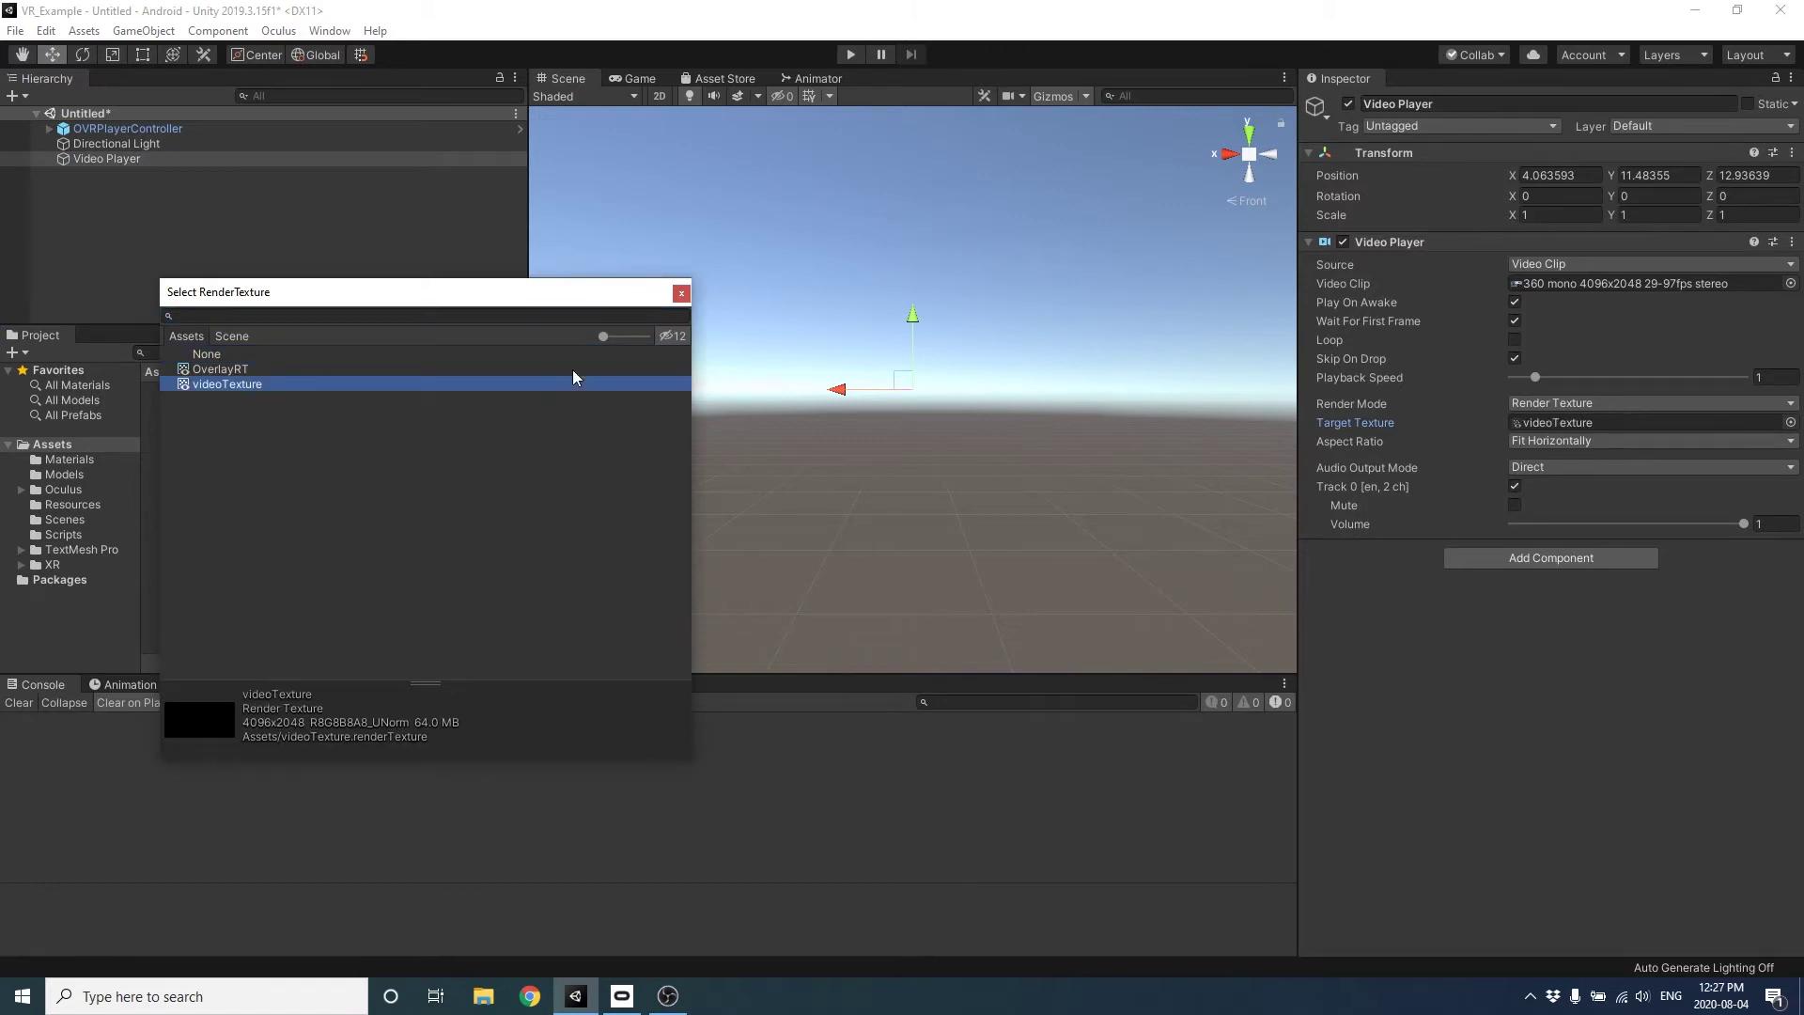
left_click(681, 296)
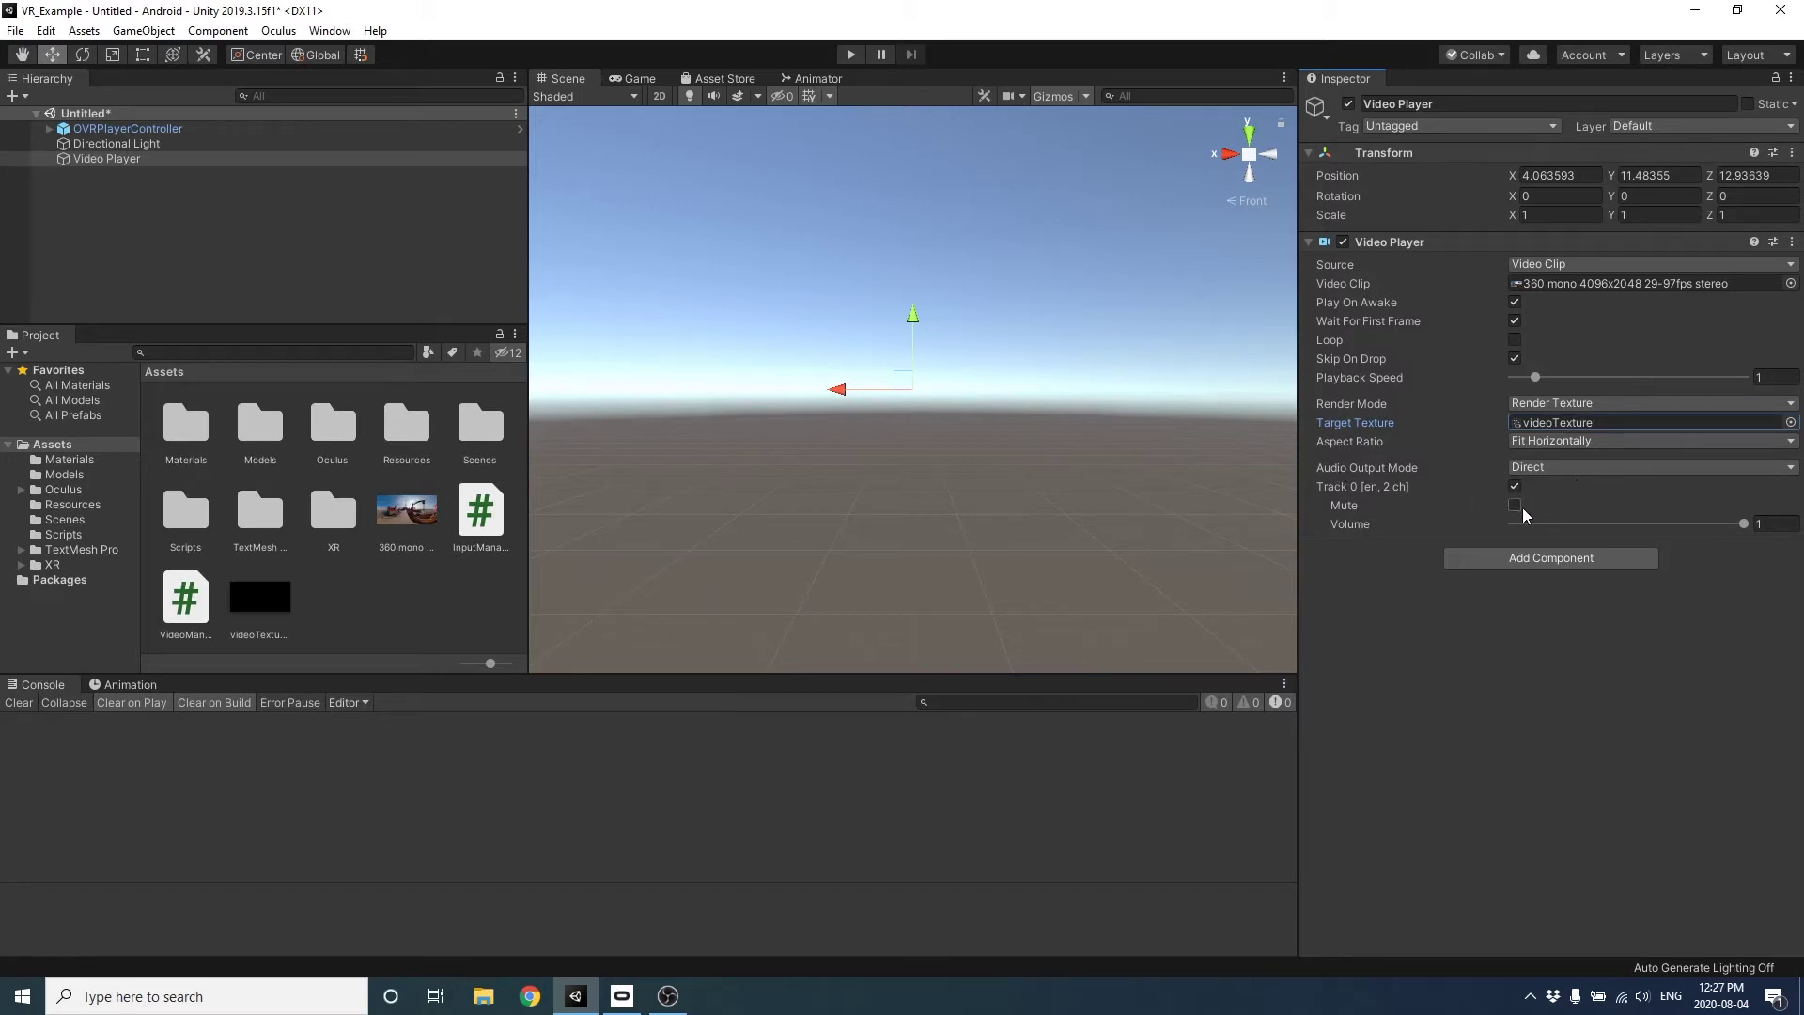
left_click(1625, 473)
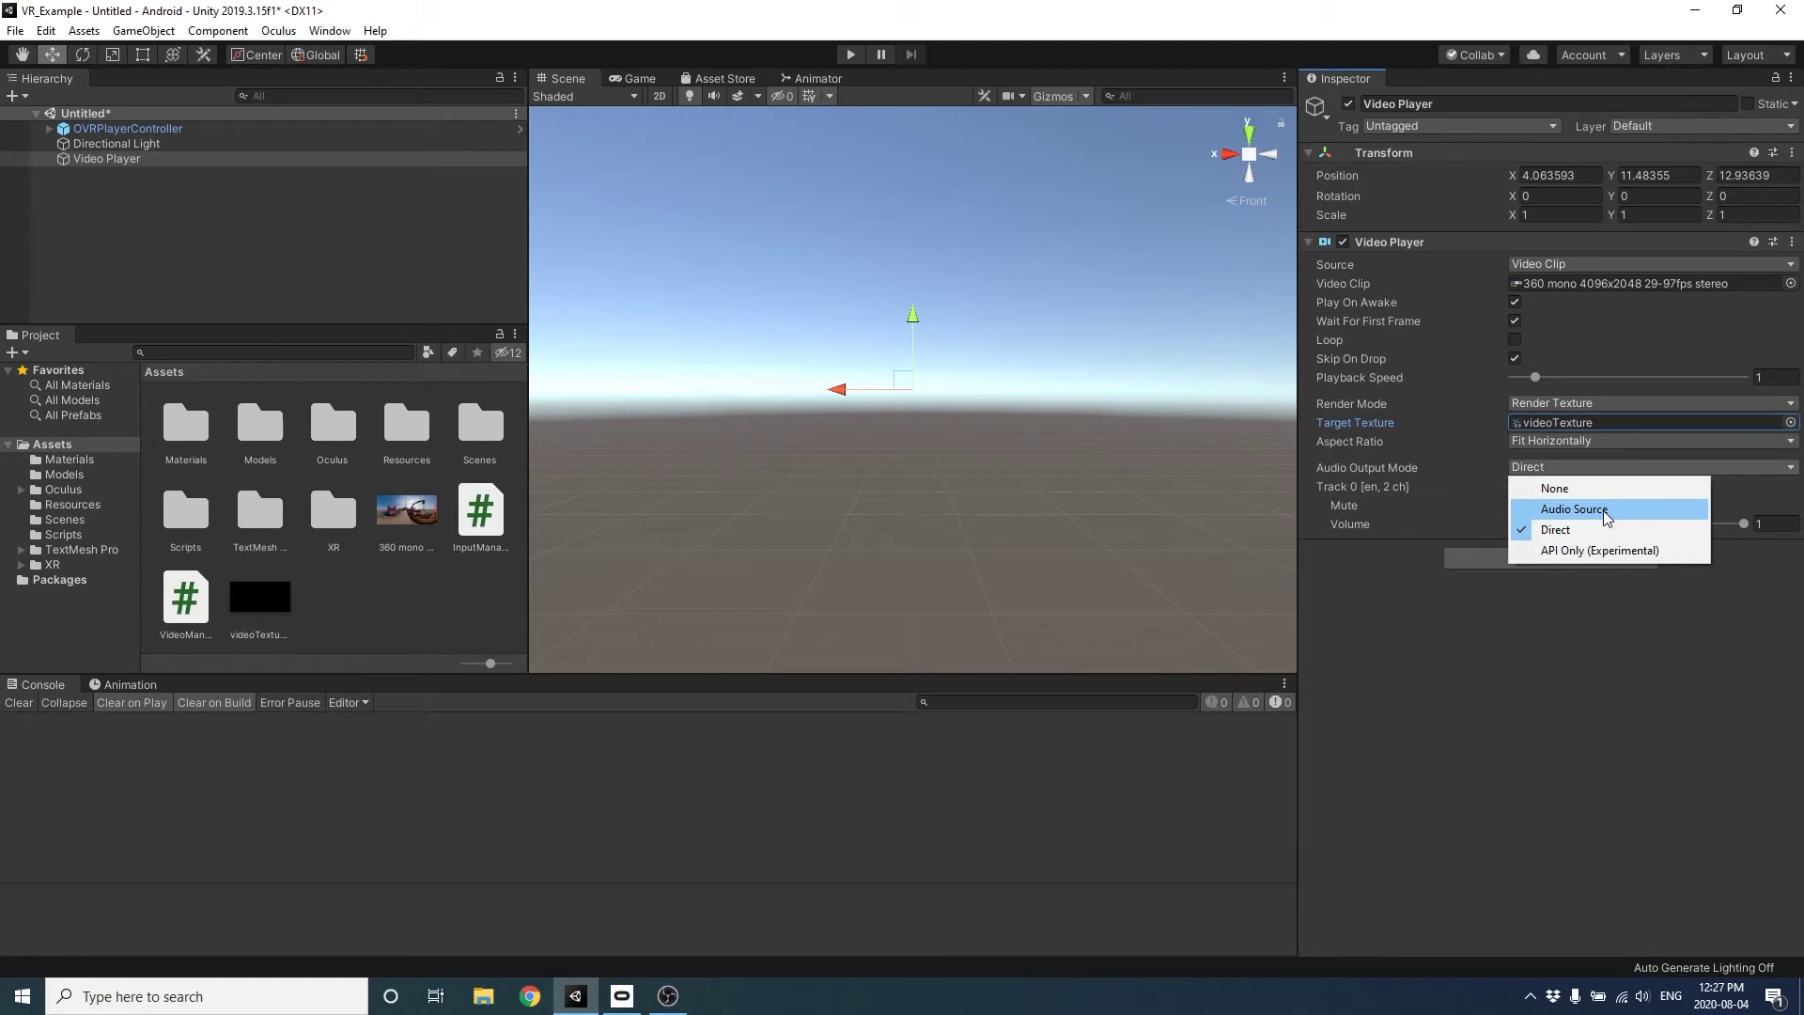
left_click(1607, 512)
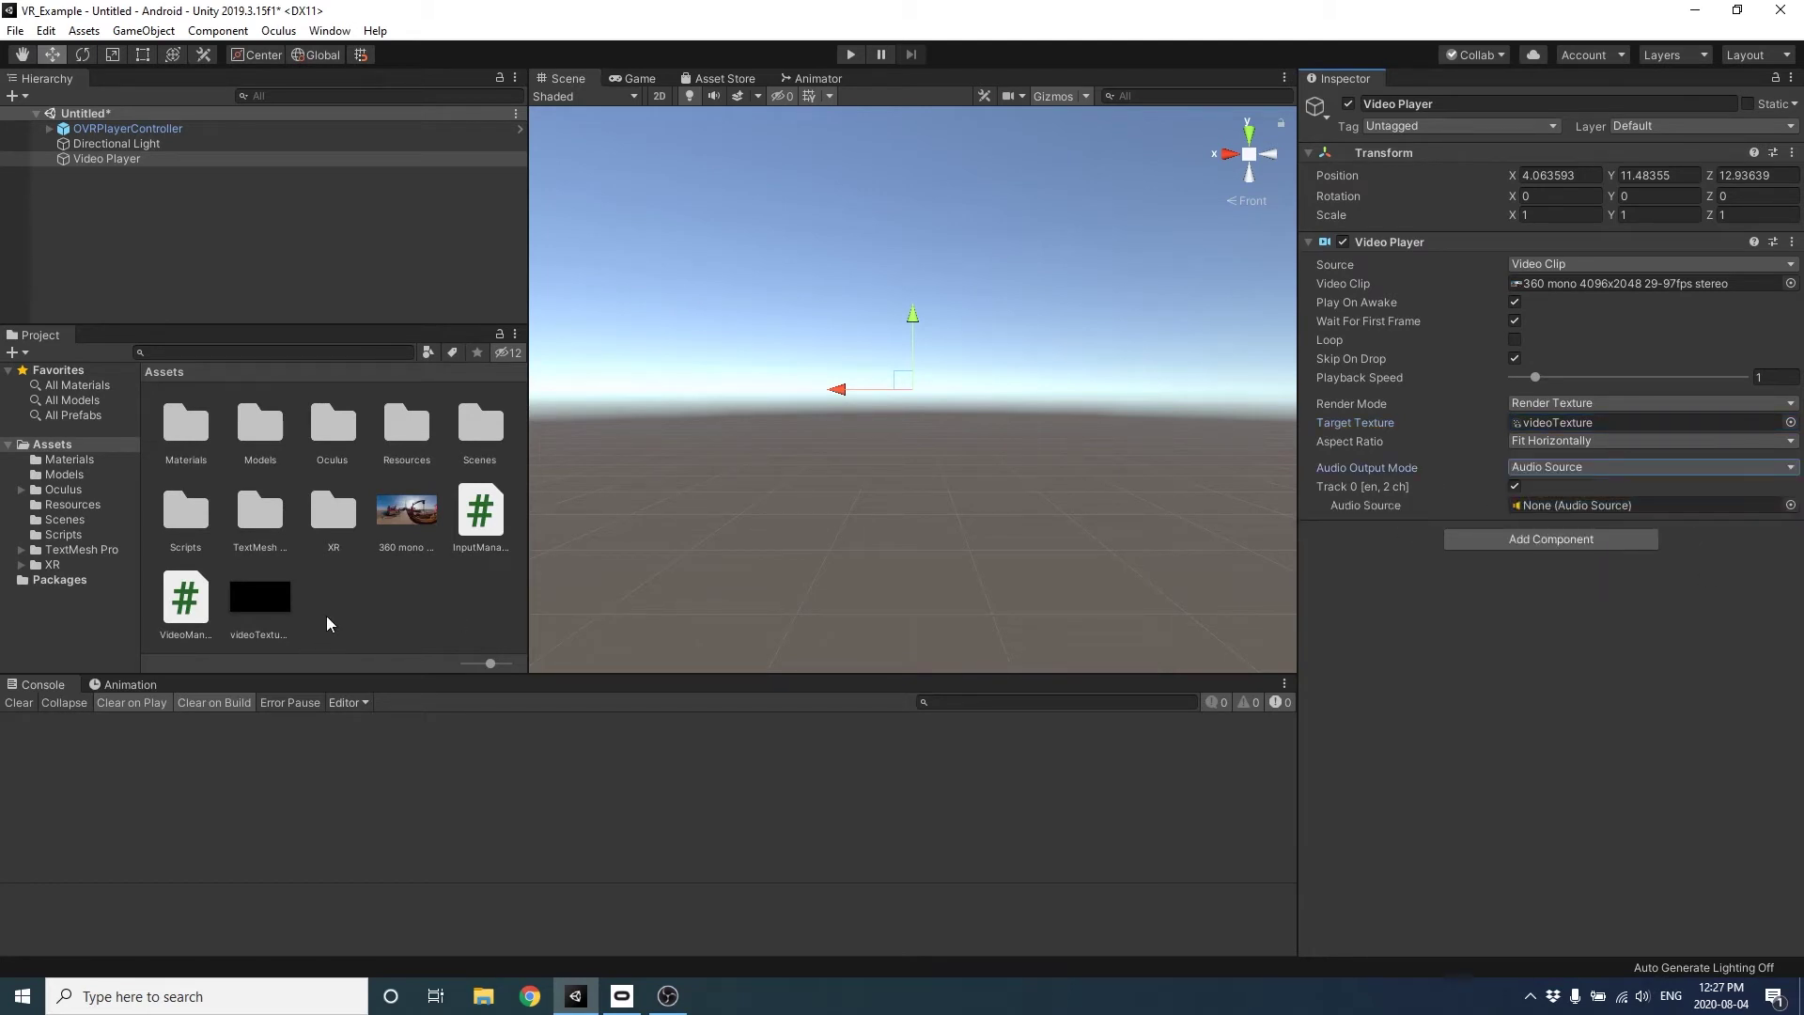
left_click(1627, 468)
left_click(1585, 532)
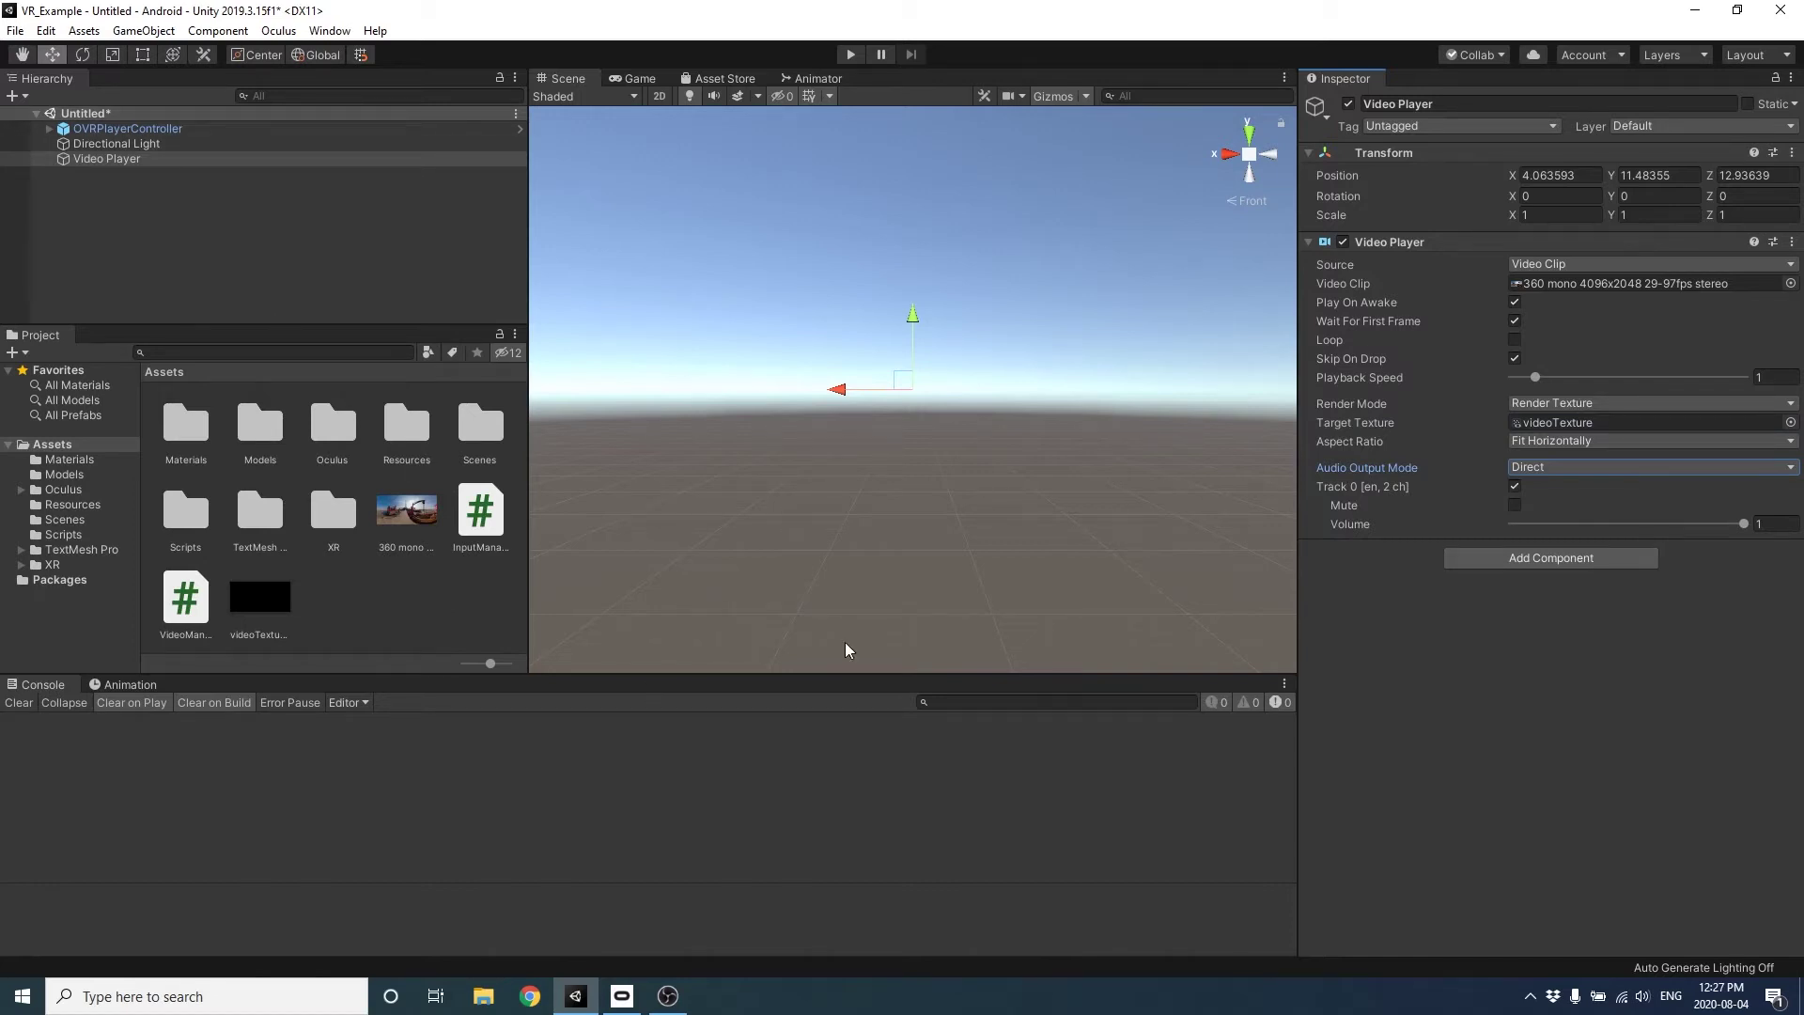
left_click(1482, 565)
Add OVR Overlay to the Video Player with Overlay Type Underlay and Shape Equirect.
type("ov")
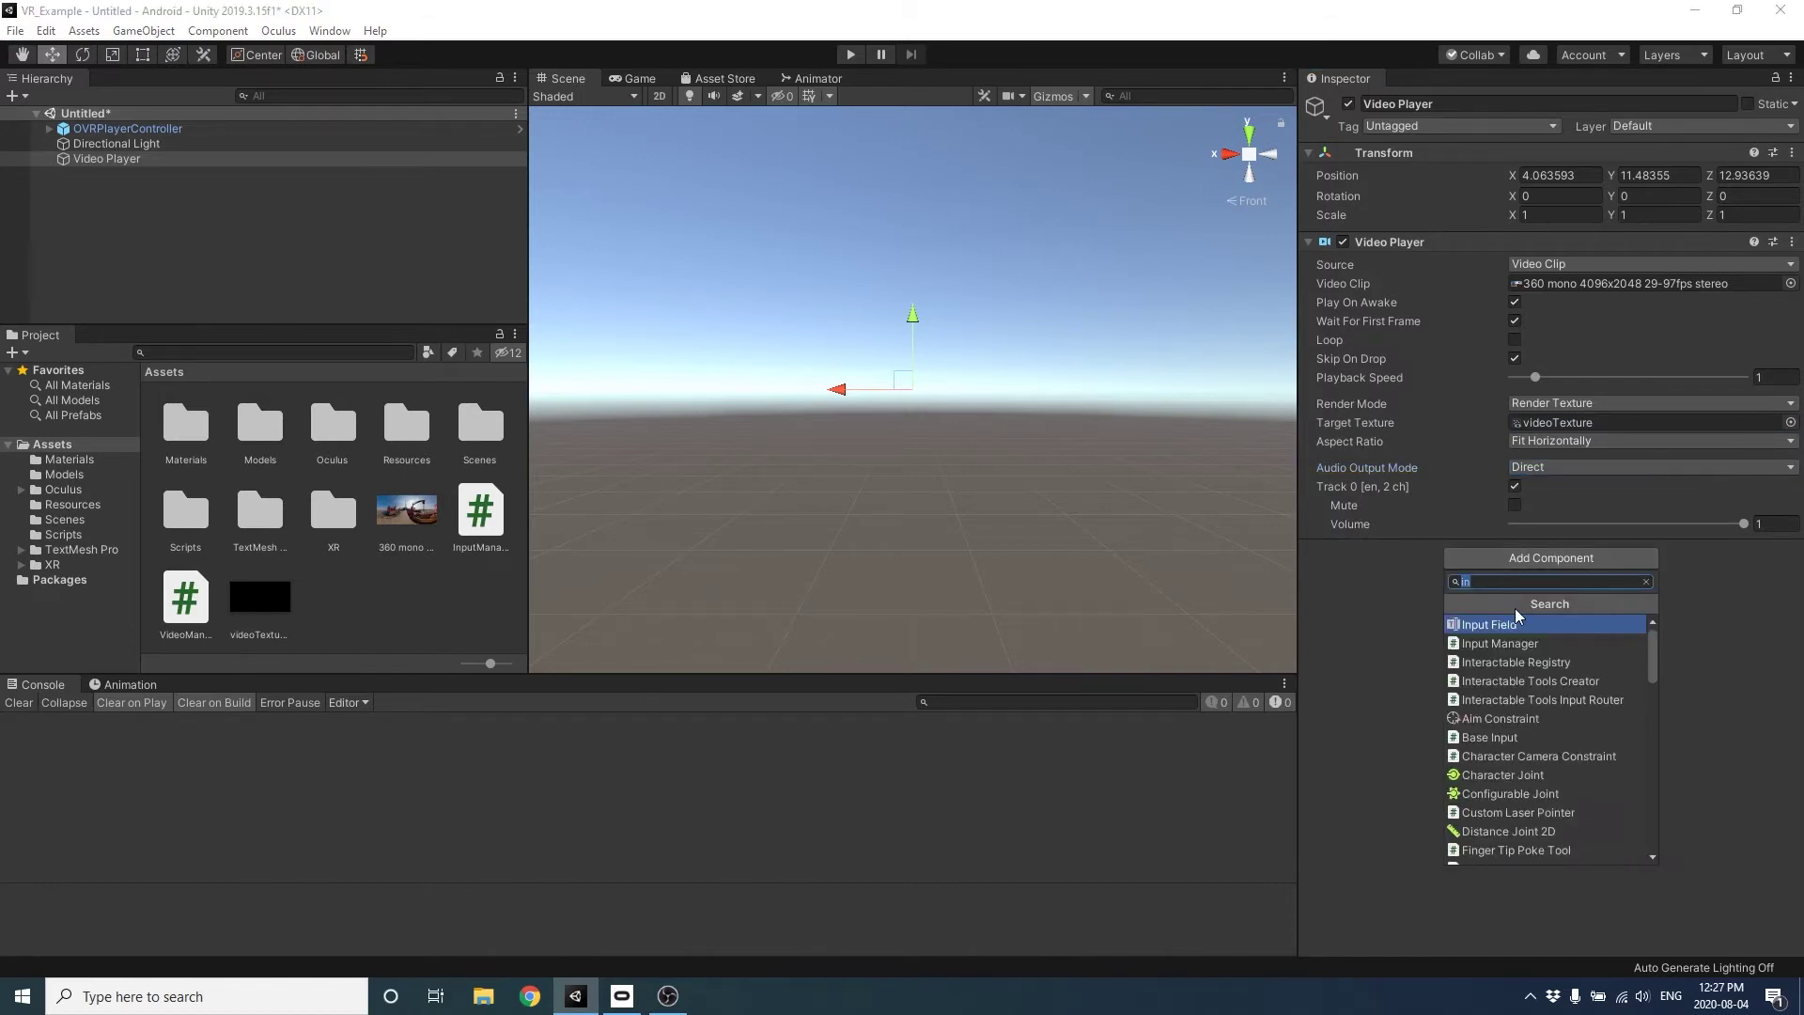
type("rov")
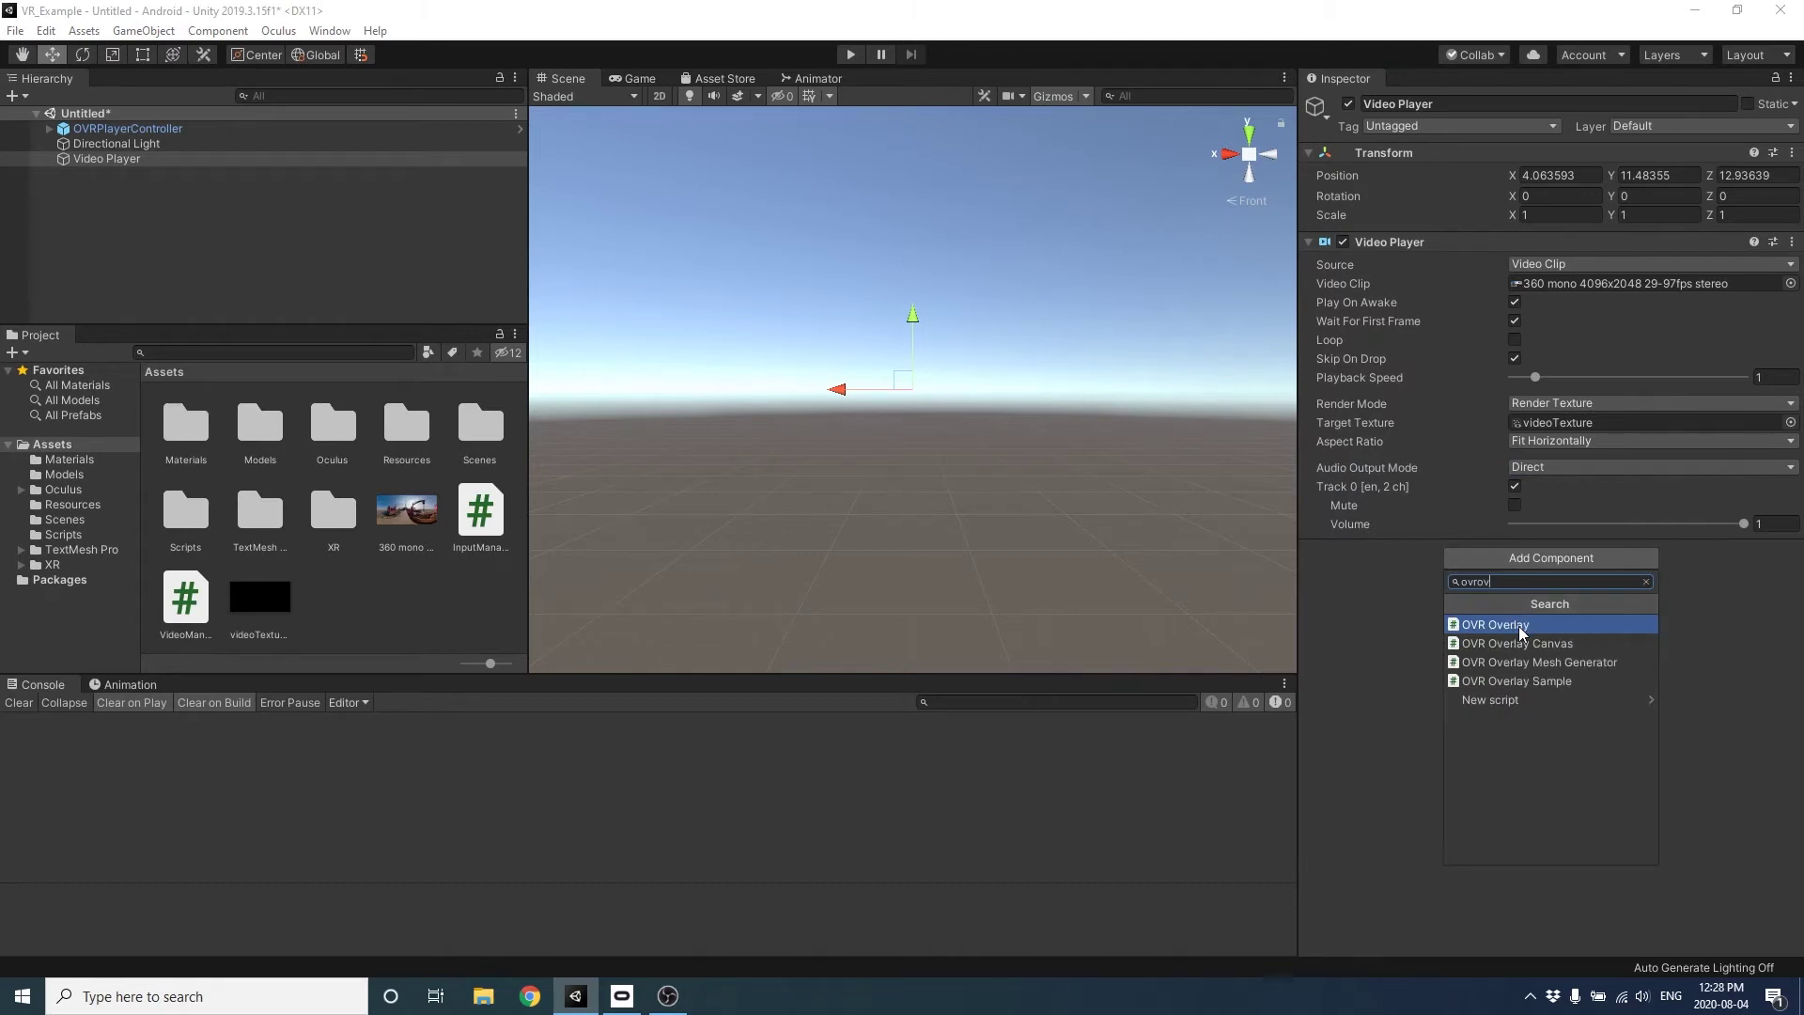
left_click(1519, 625)
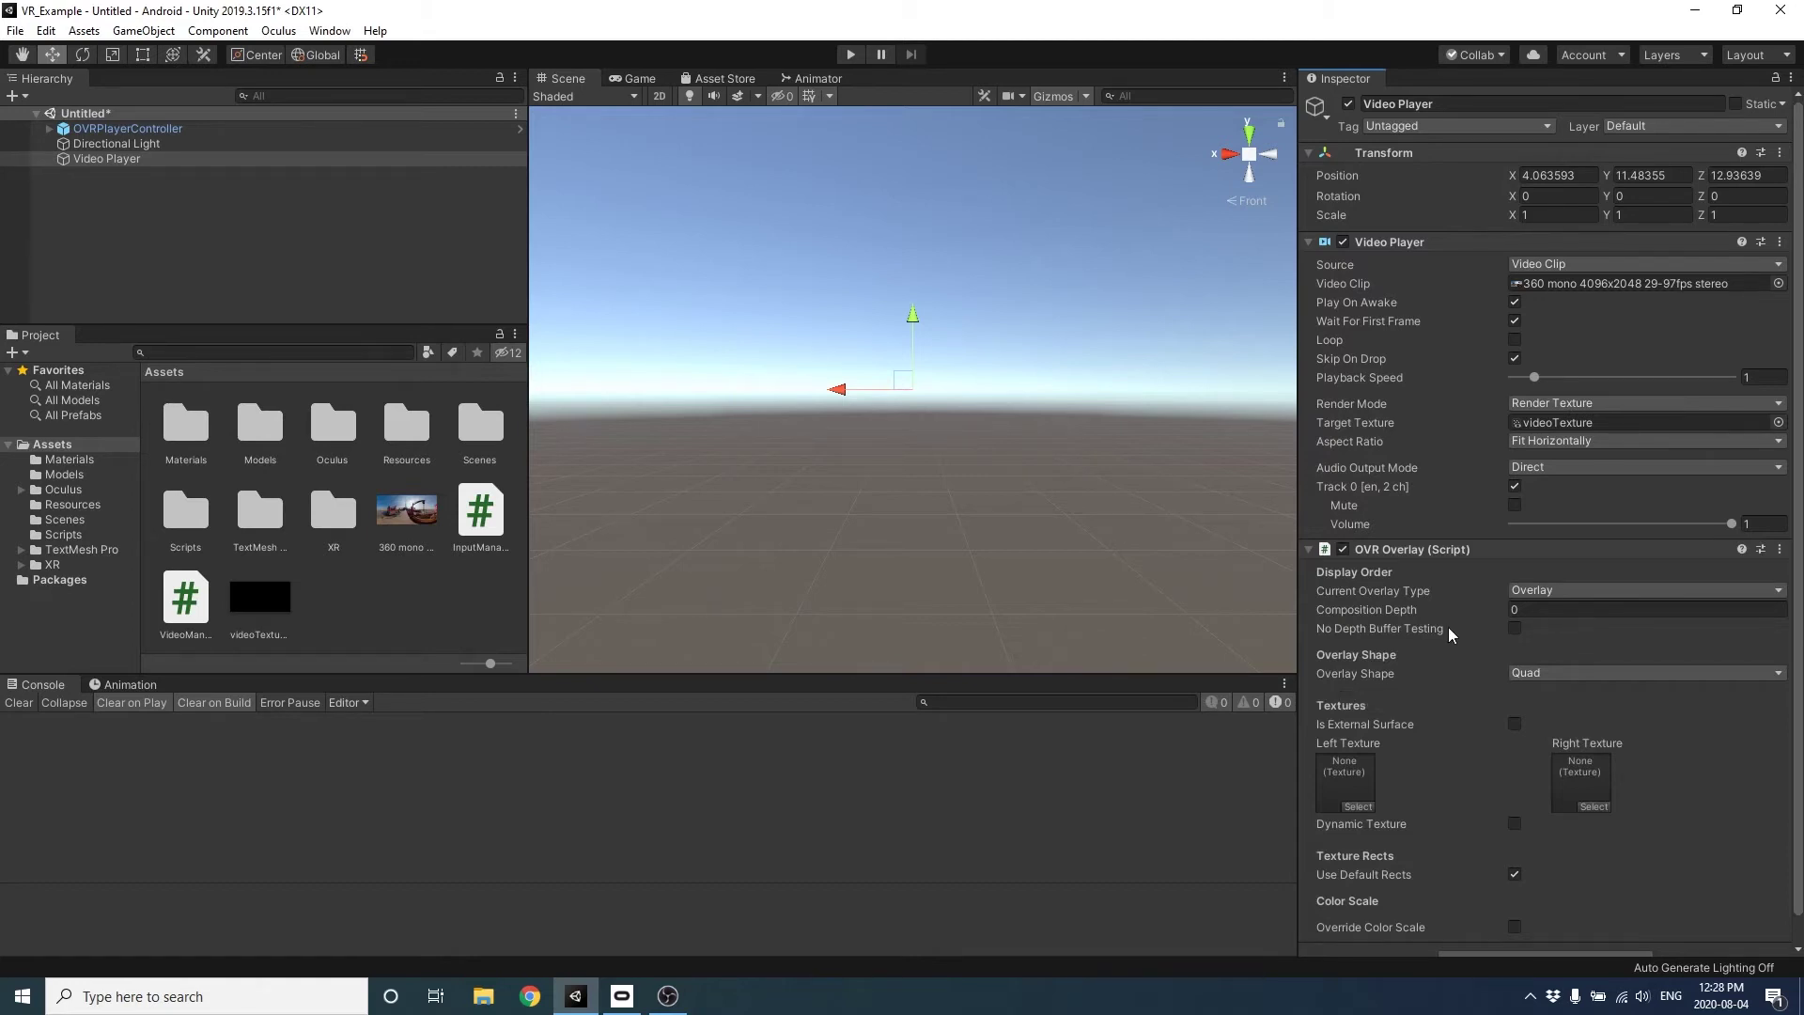
scroll(1454, 637, "down", 1)
left_click(1603, 561)
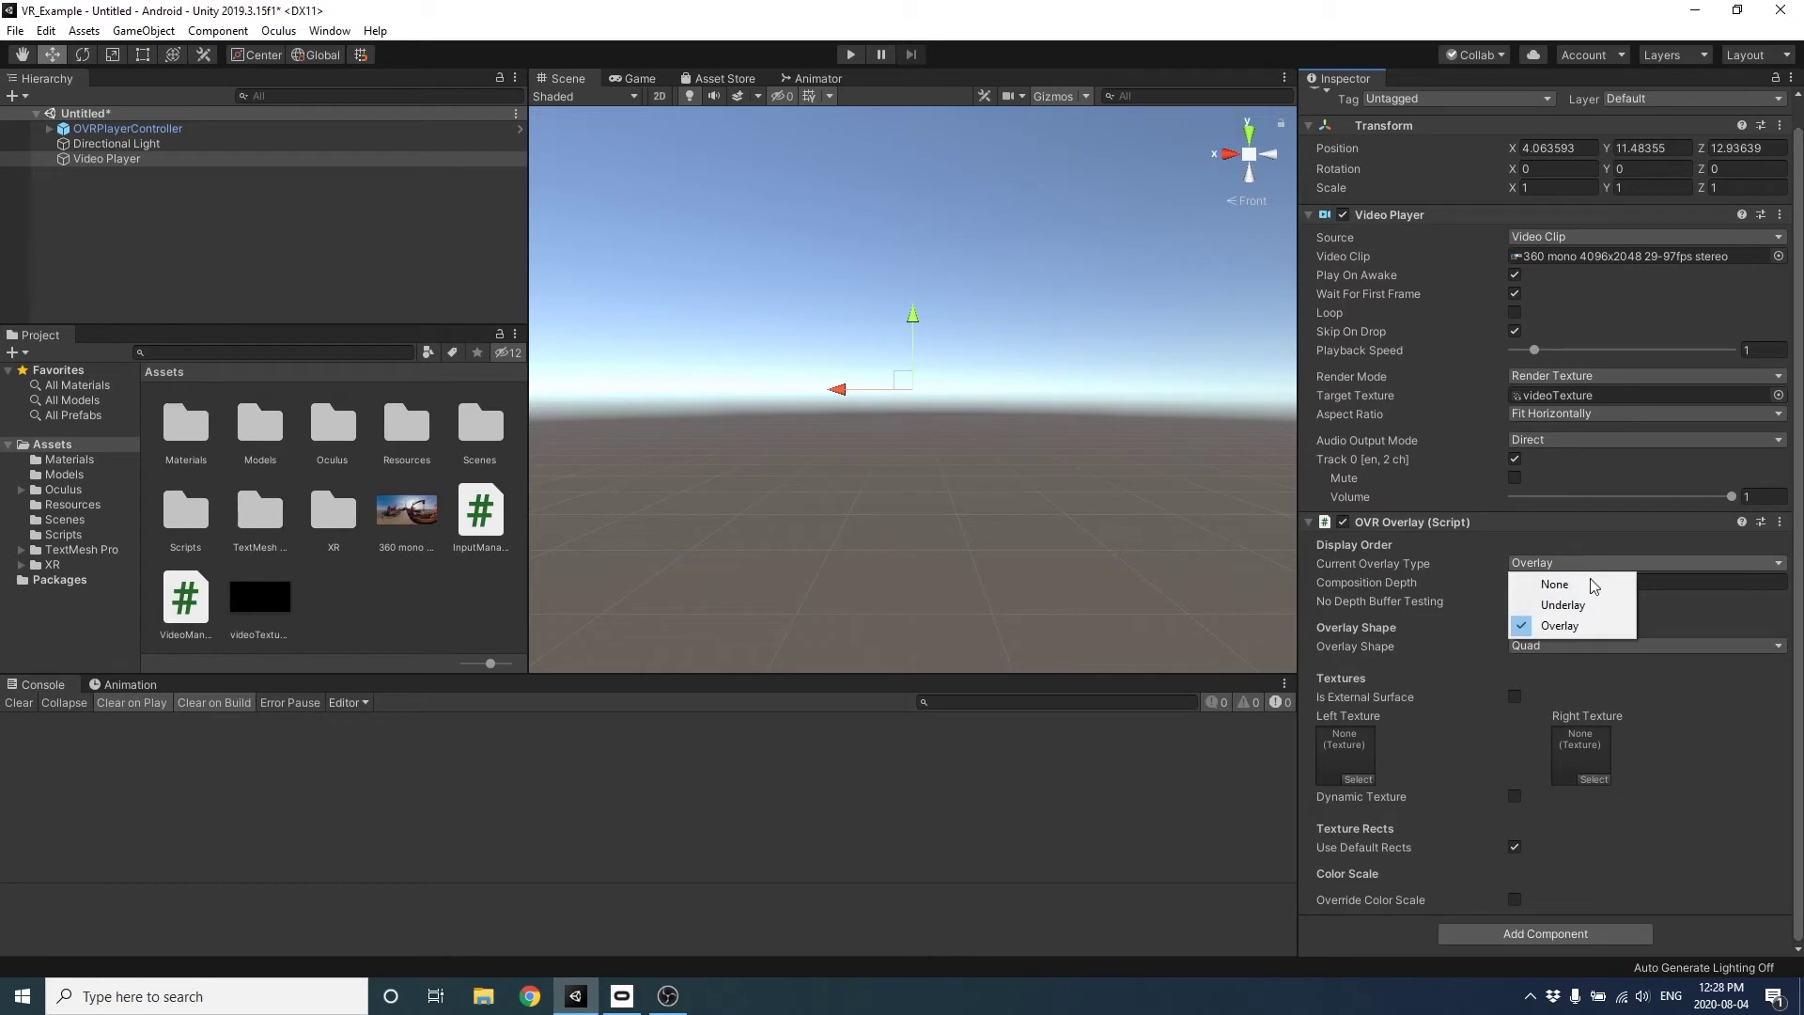
left_click(1591, 588)
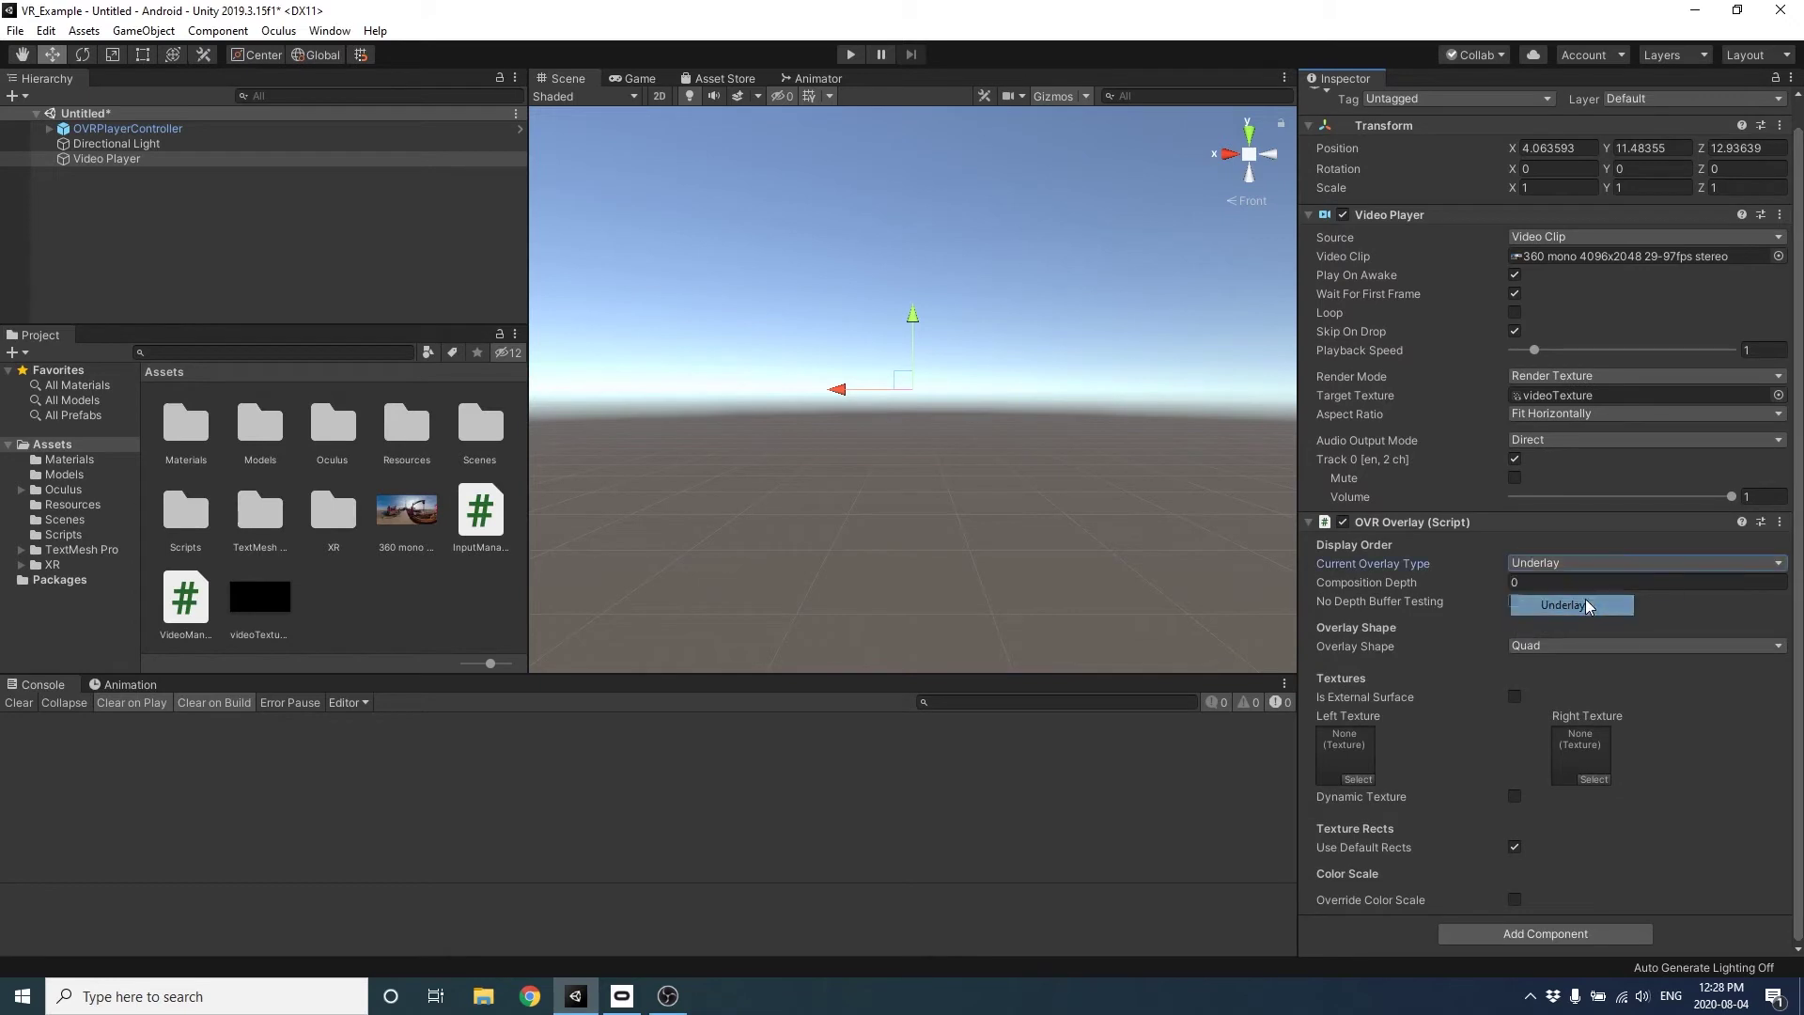
left_click(1561, 646)
left_click(1579, 752)
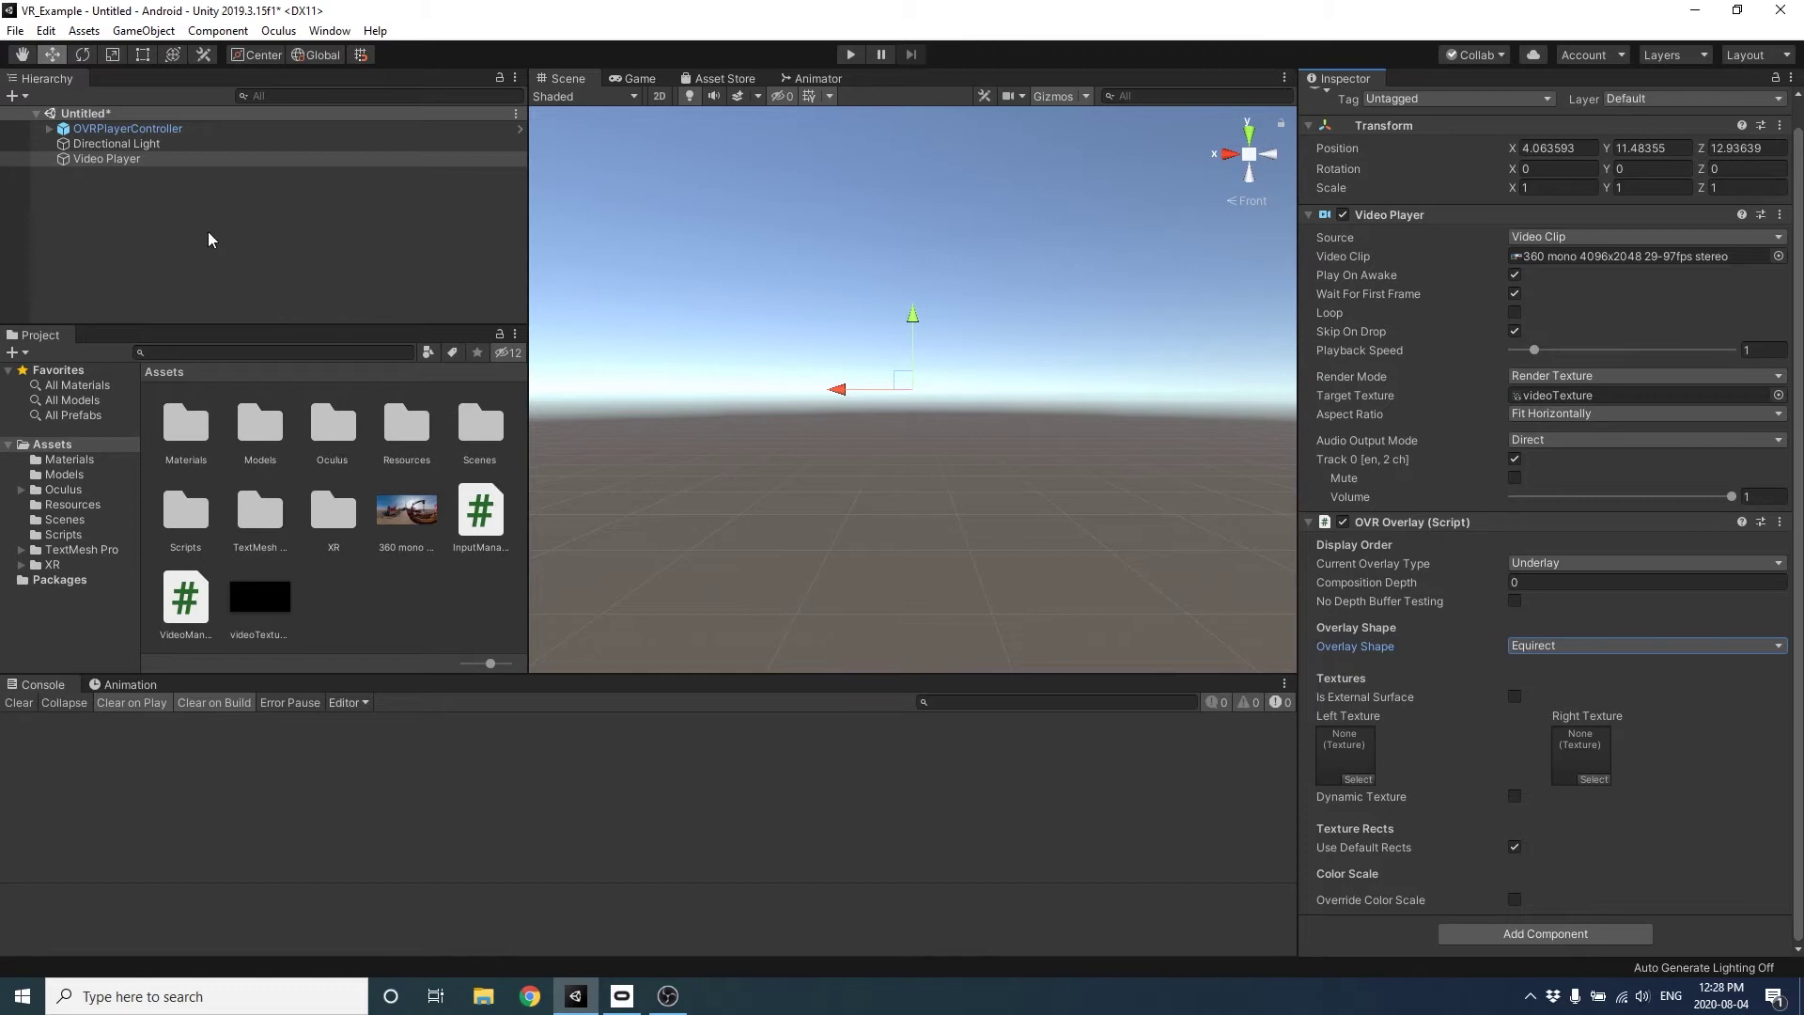
left_click(132, 130)
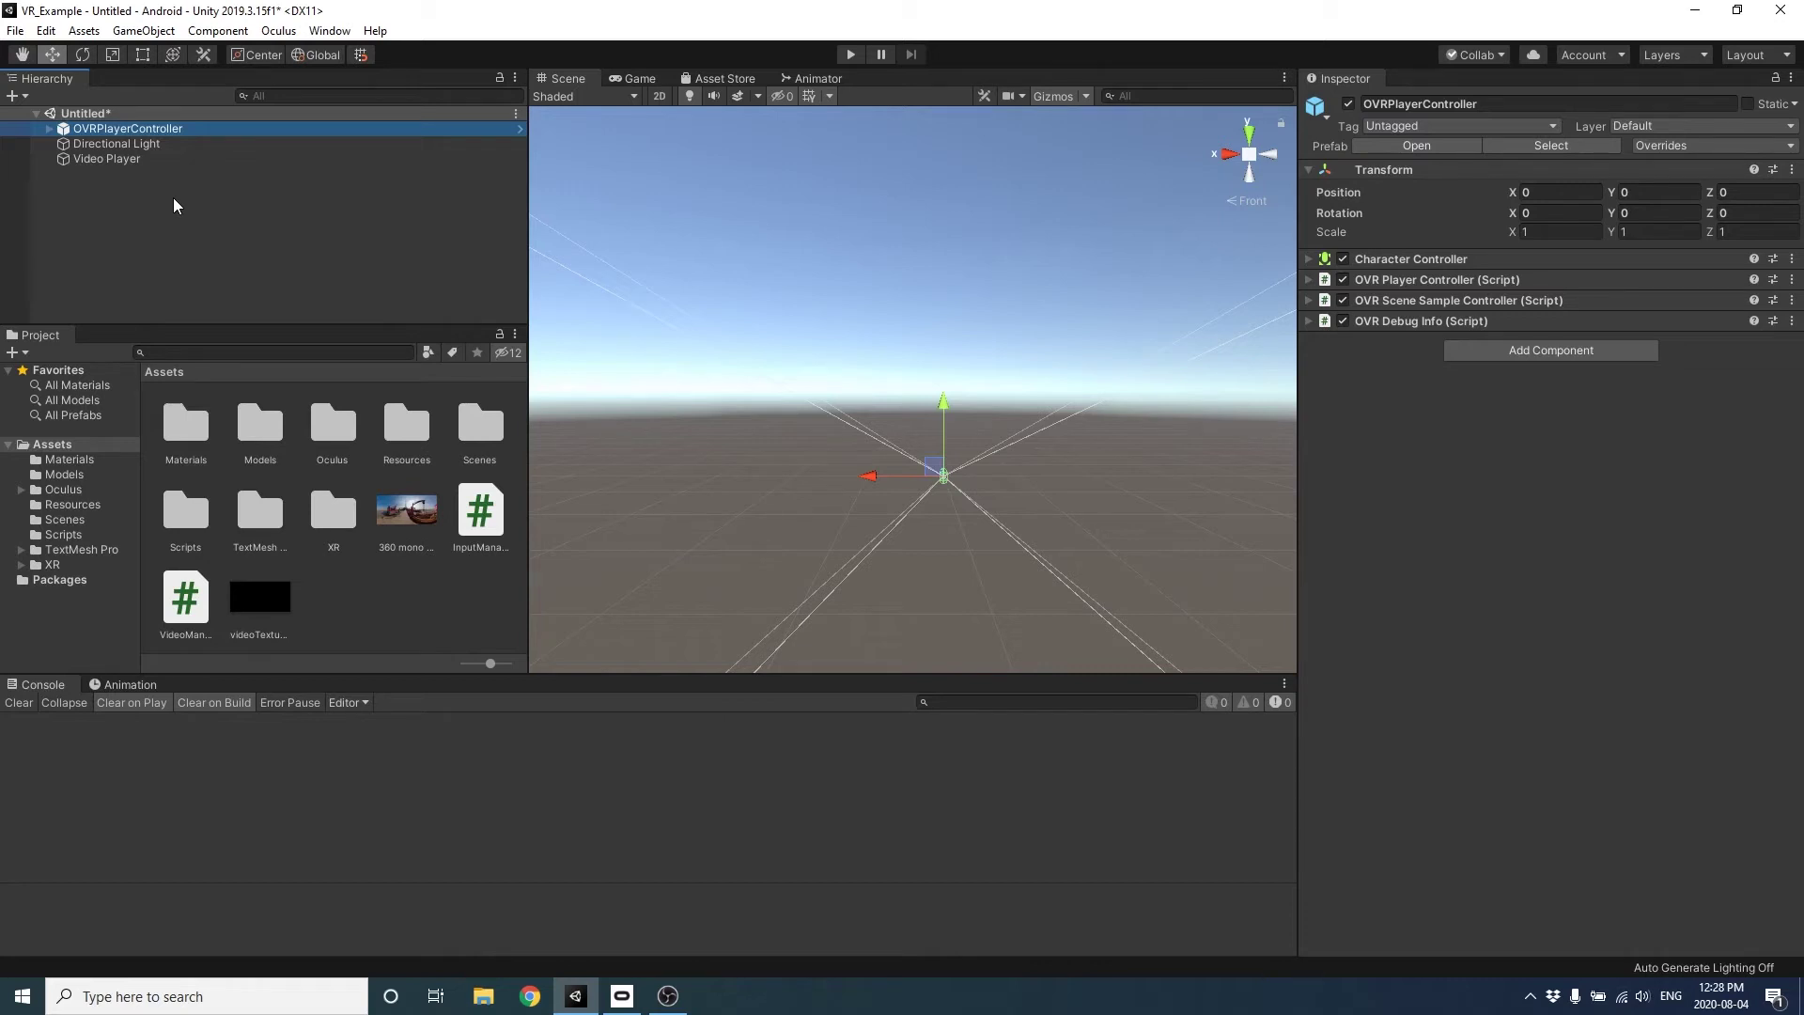
Add a Skybox component to CenterEyeAnchor under OVRPlayerController > OVRCameraRig.
left_click(49, 128)
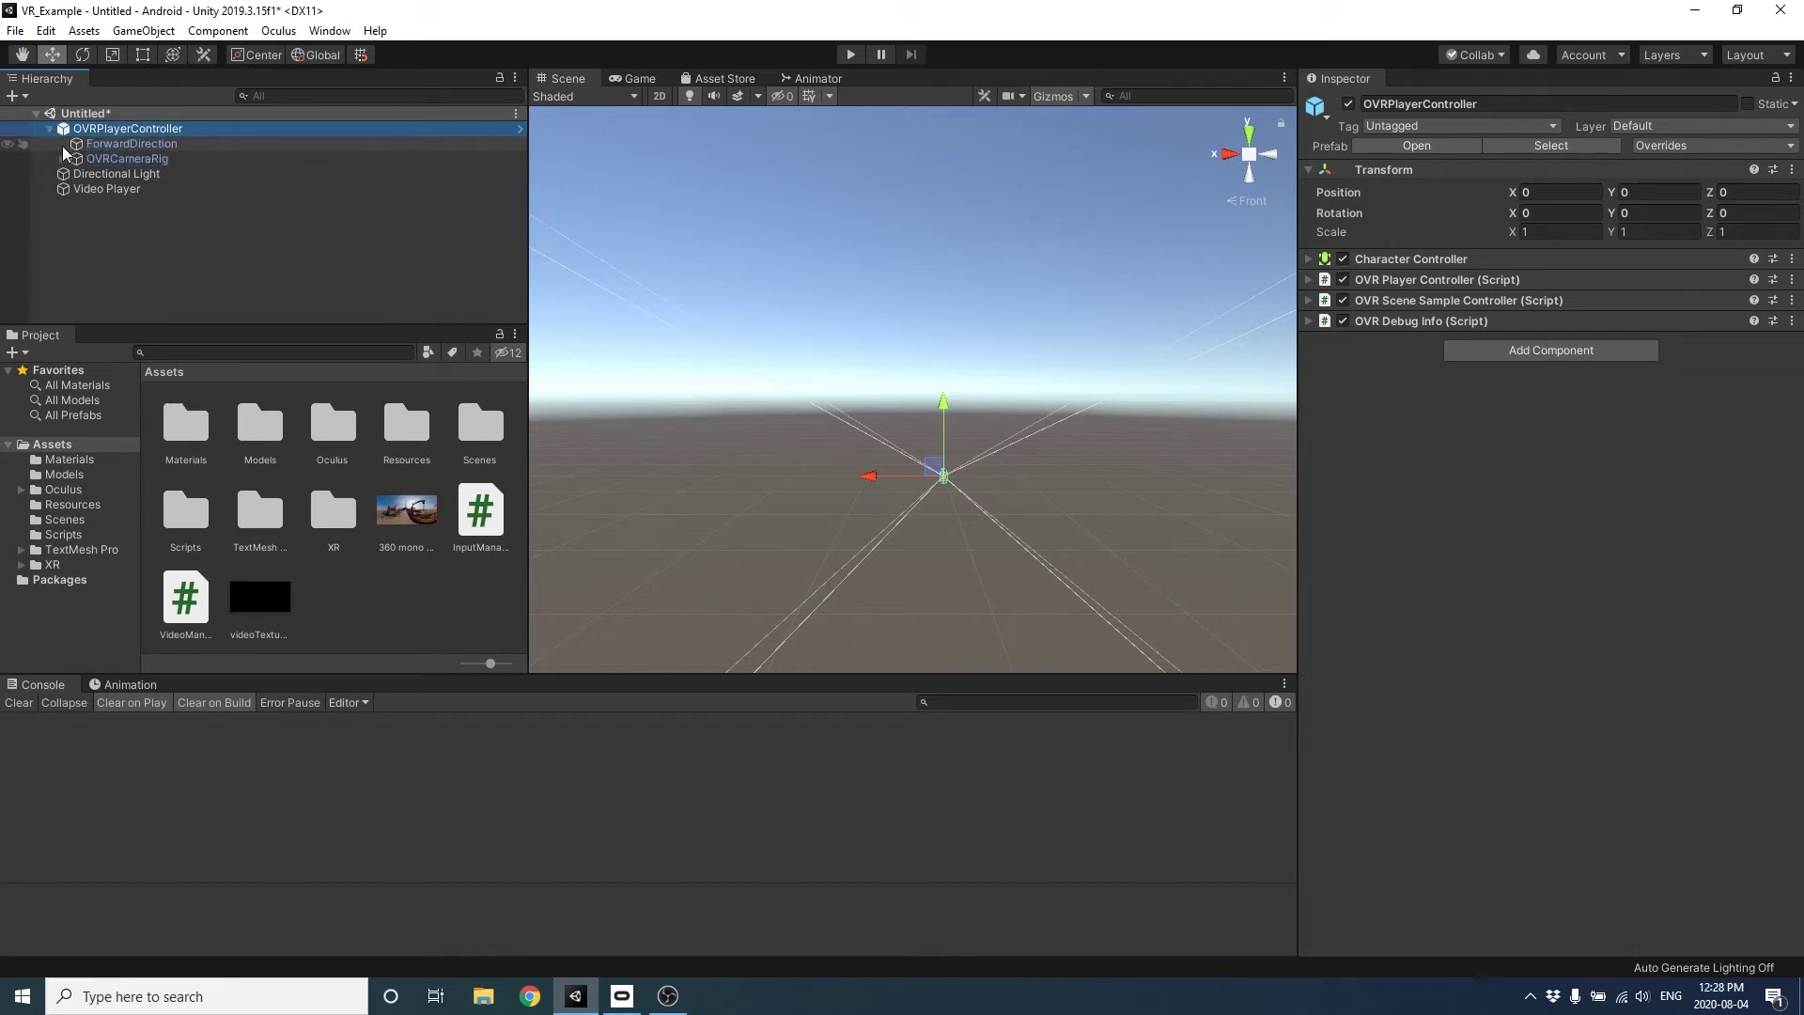
left_click(63, 158)
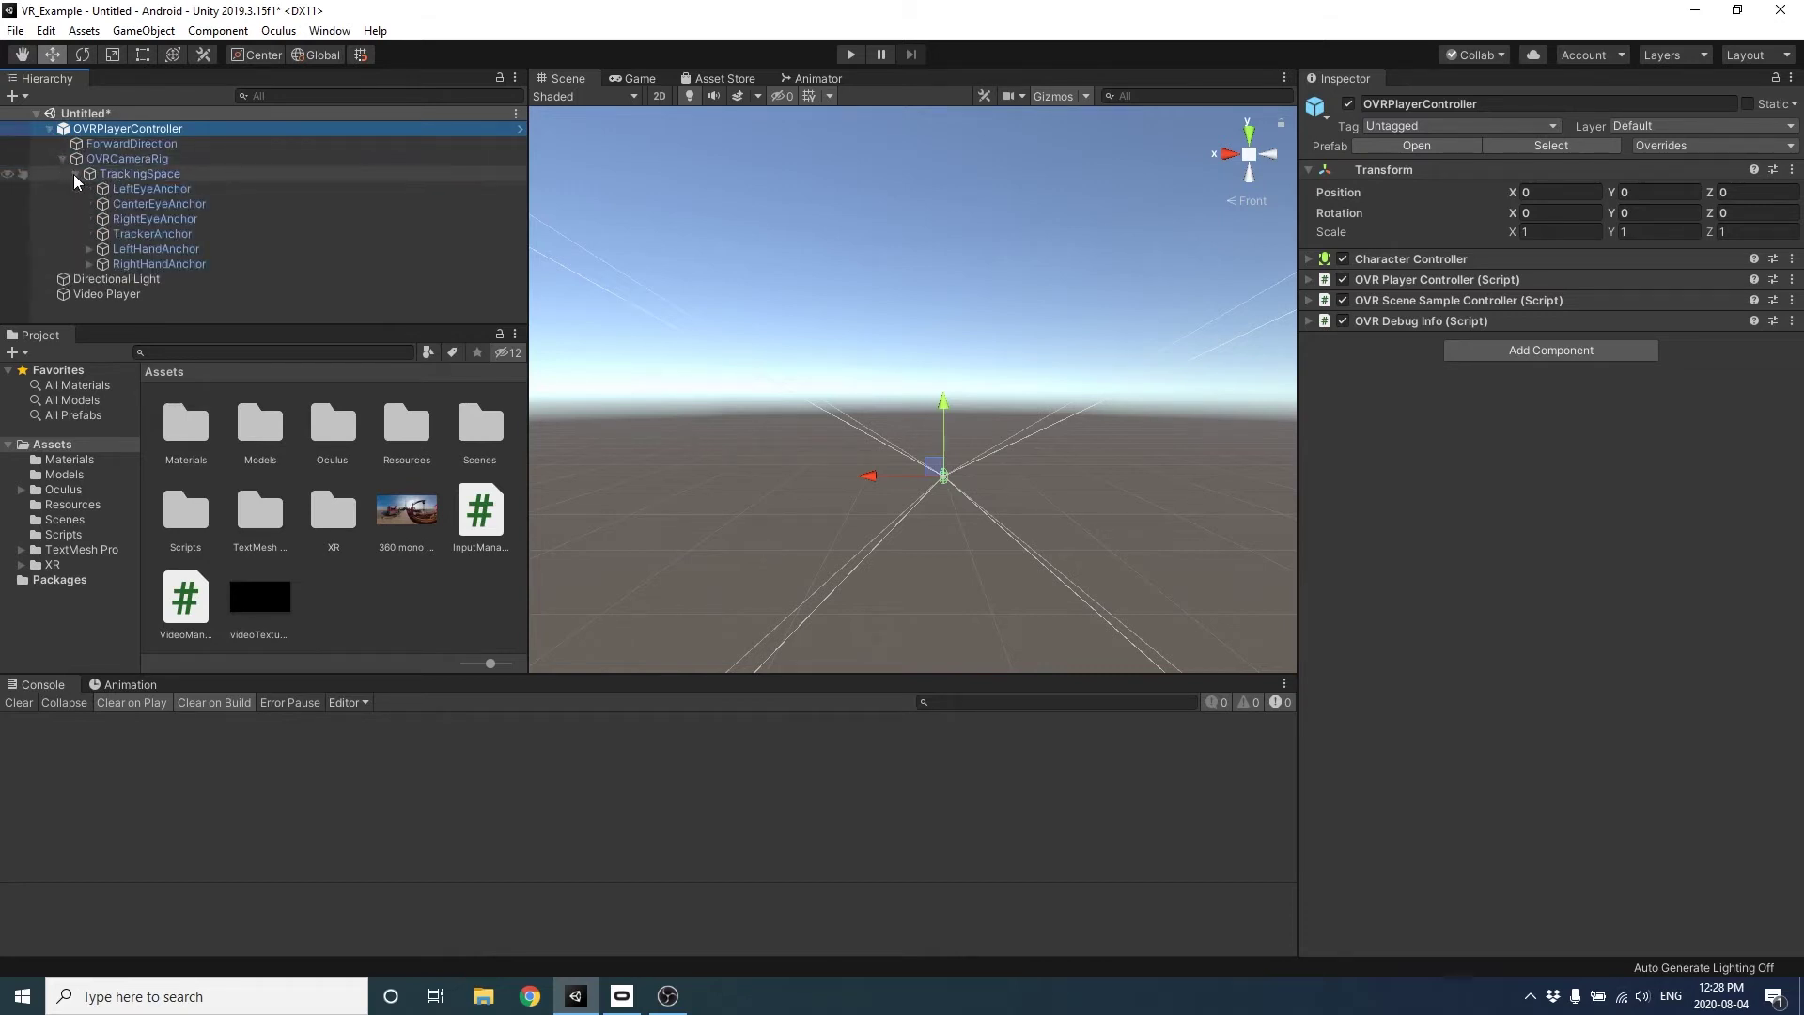
left_click(129, 205)
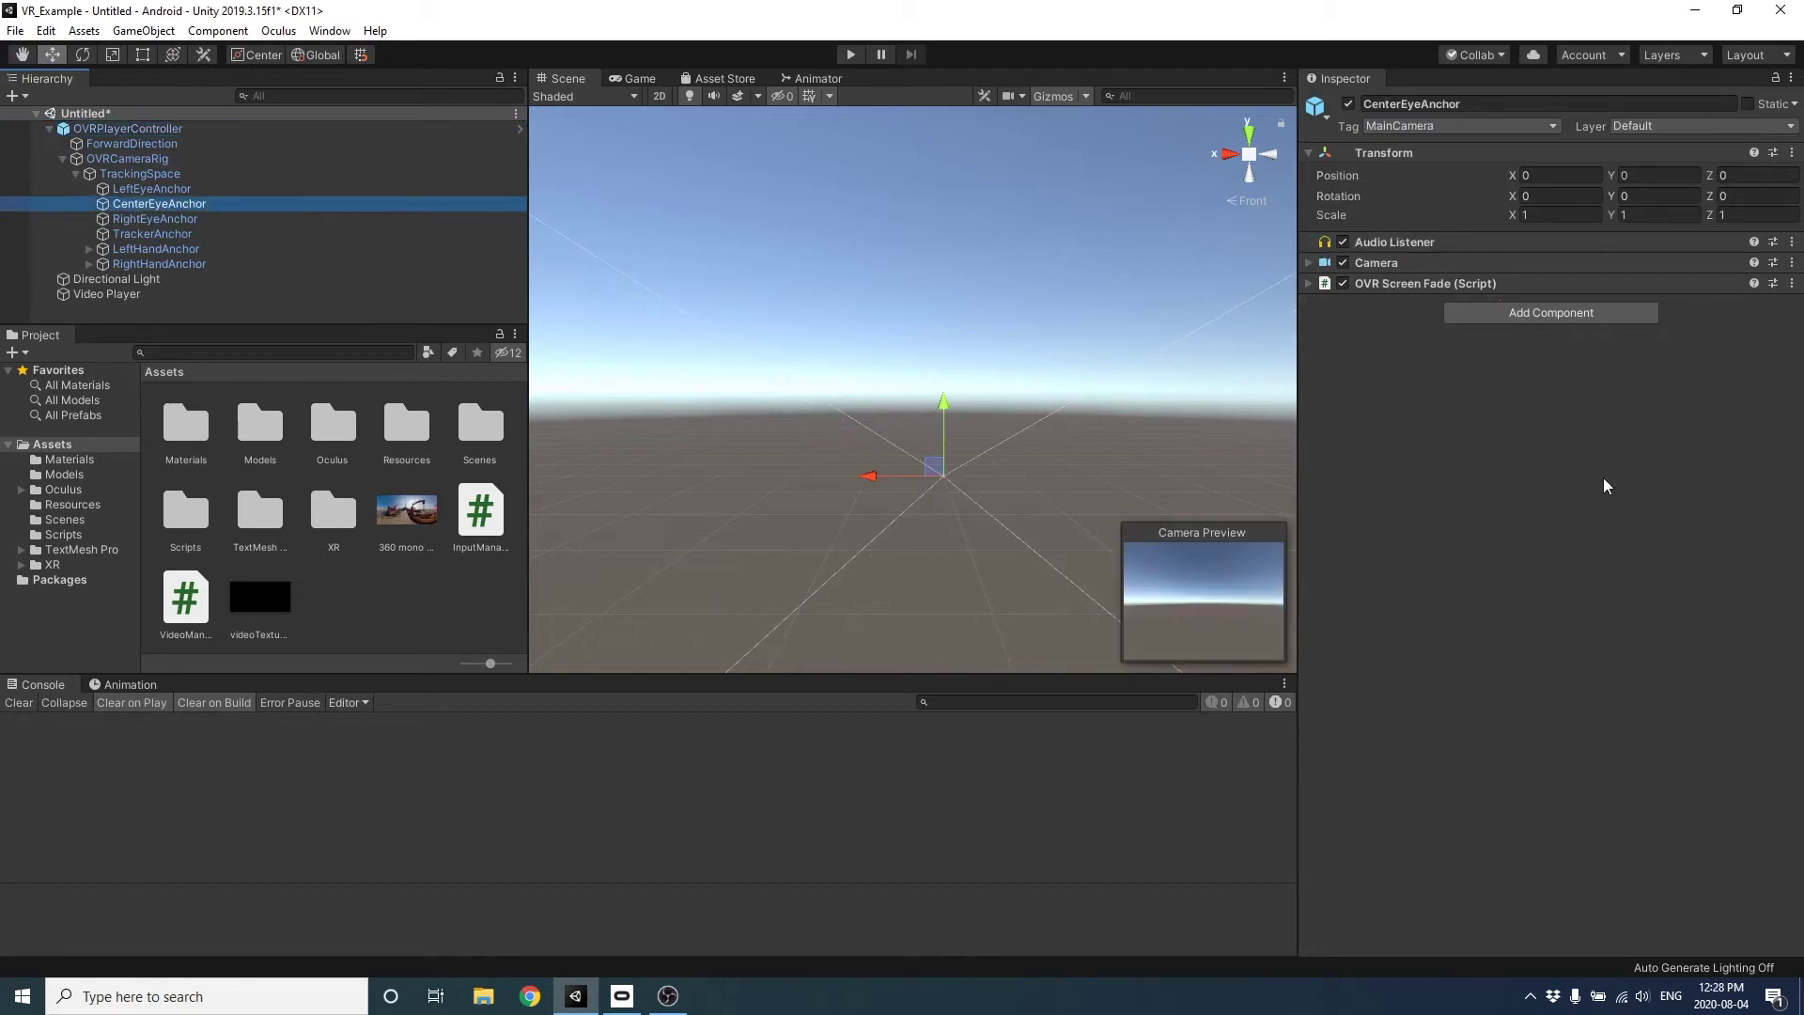
left_click(1512, 325)
type("skybo")
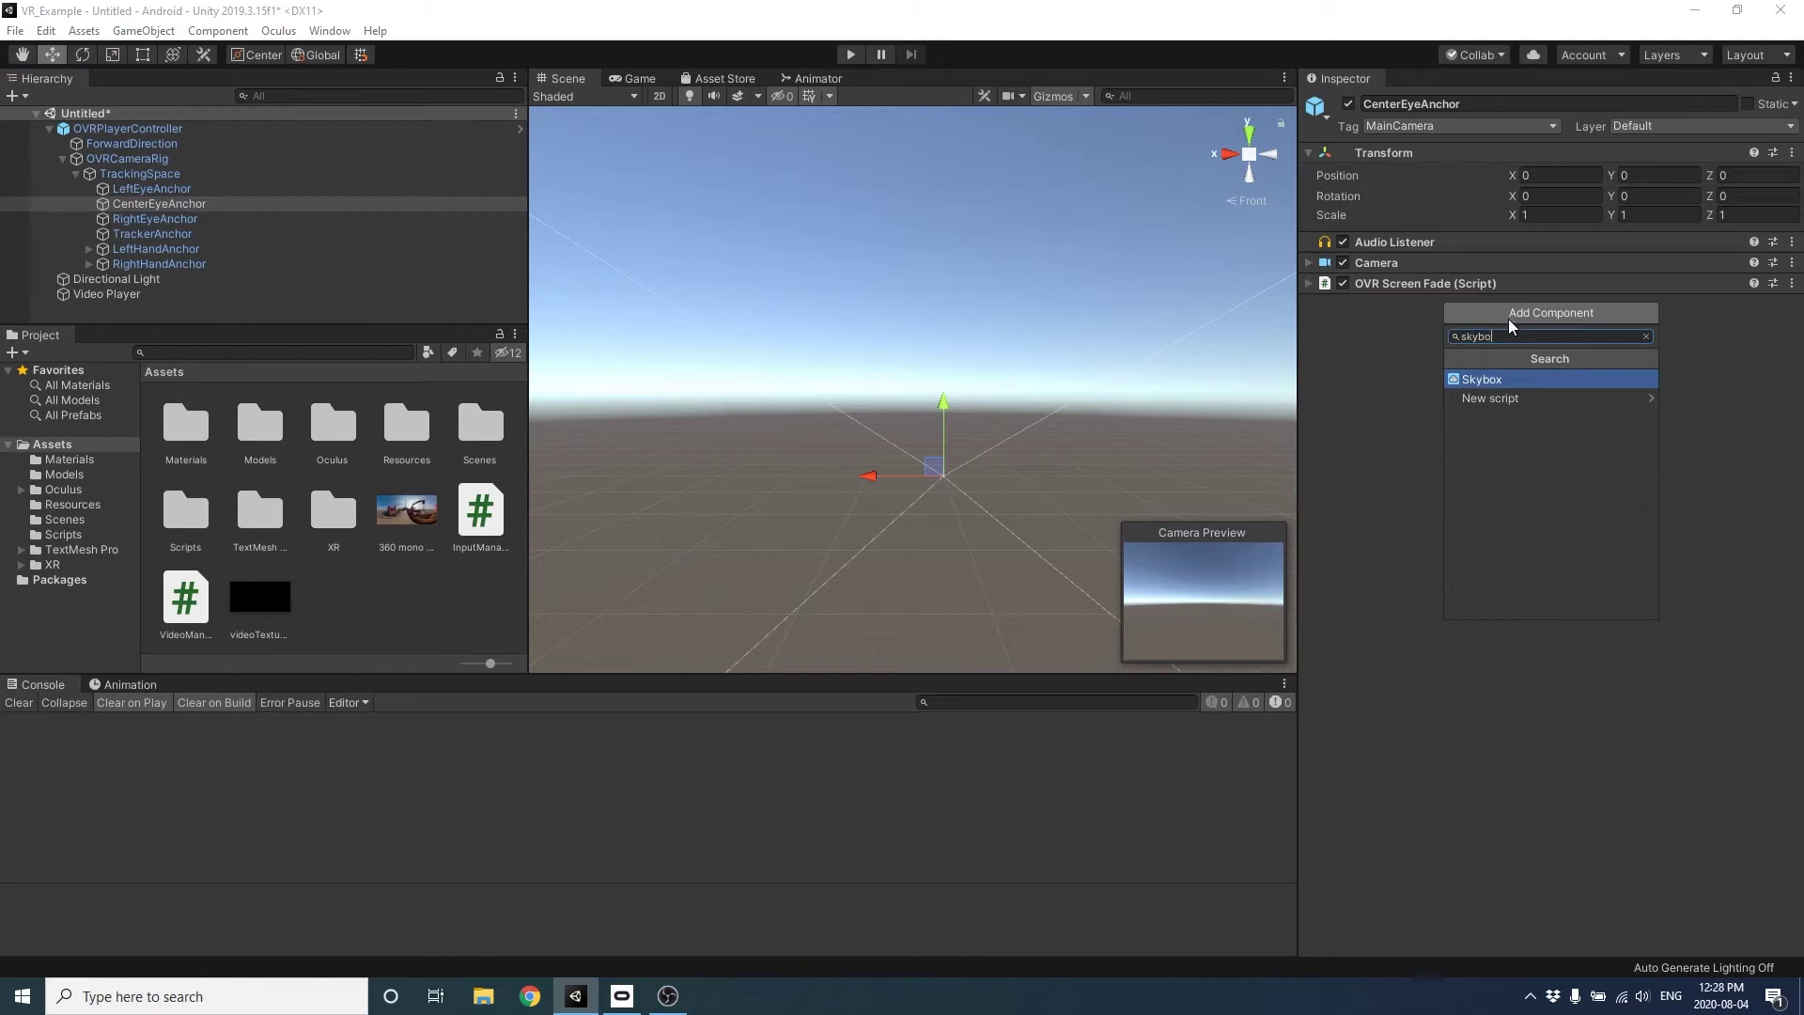
type("x")
left_click(1478, 379)
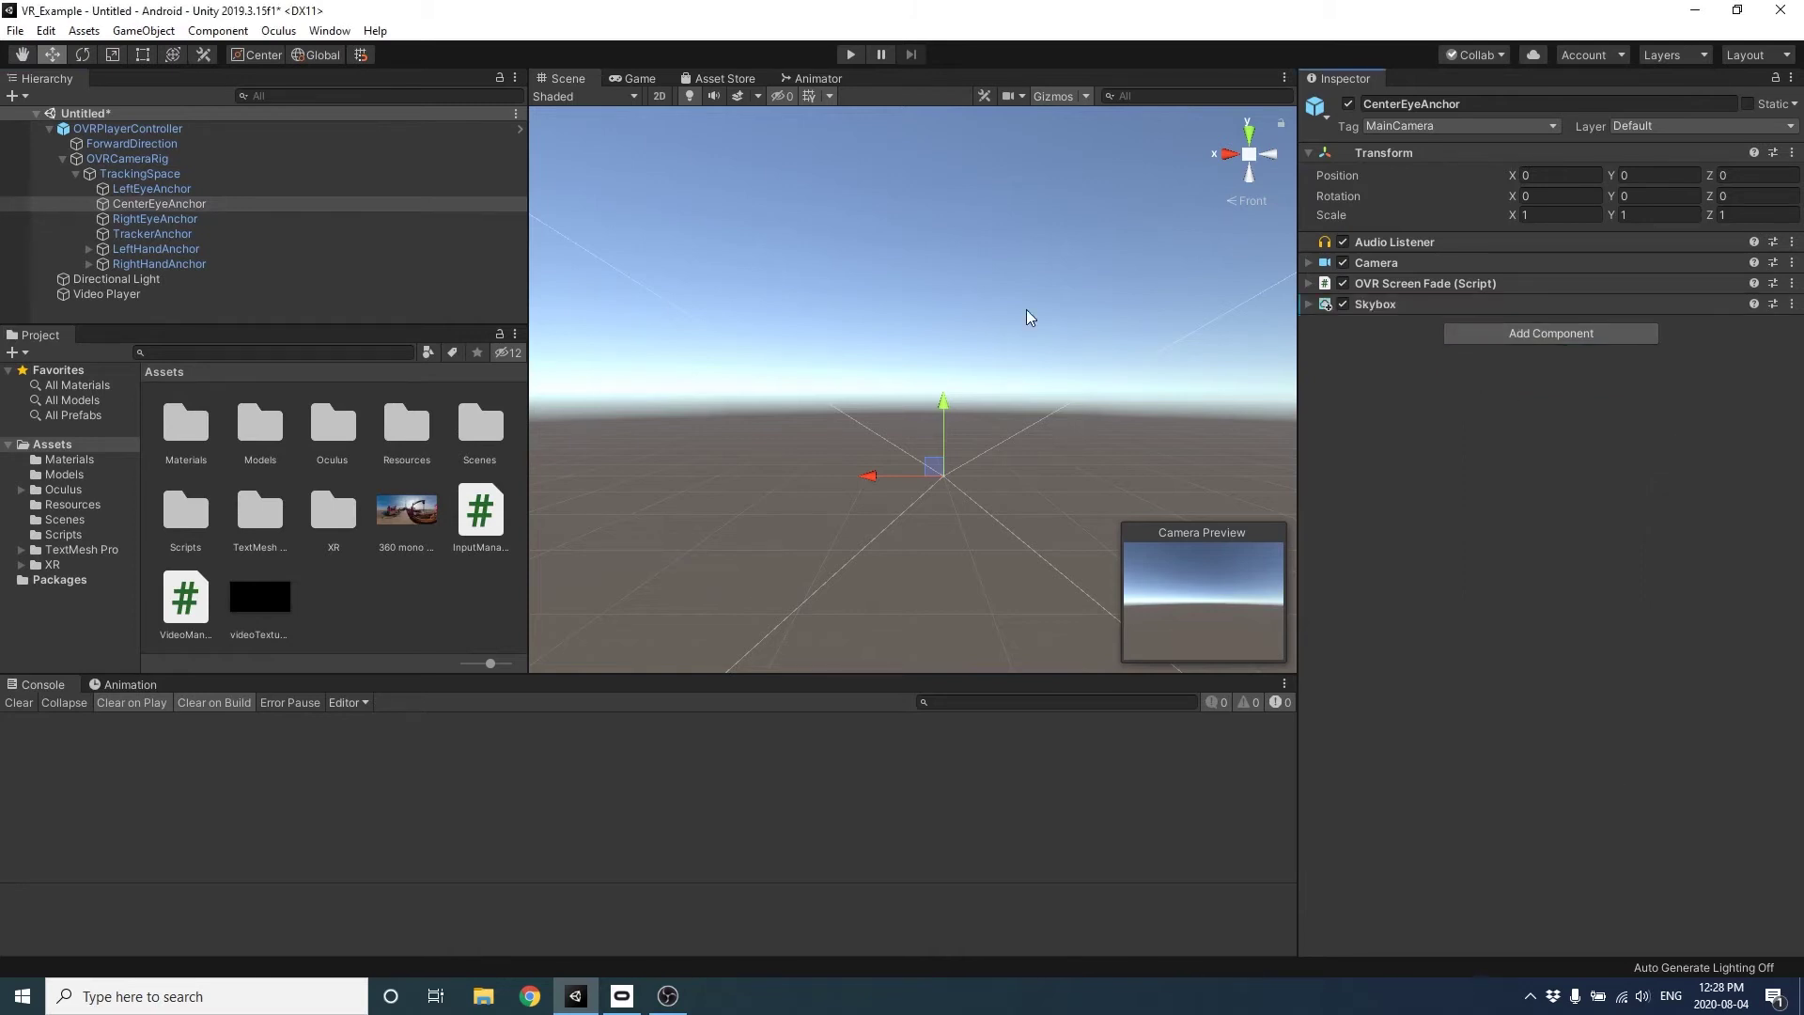
left_click(1475, 309)
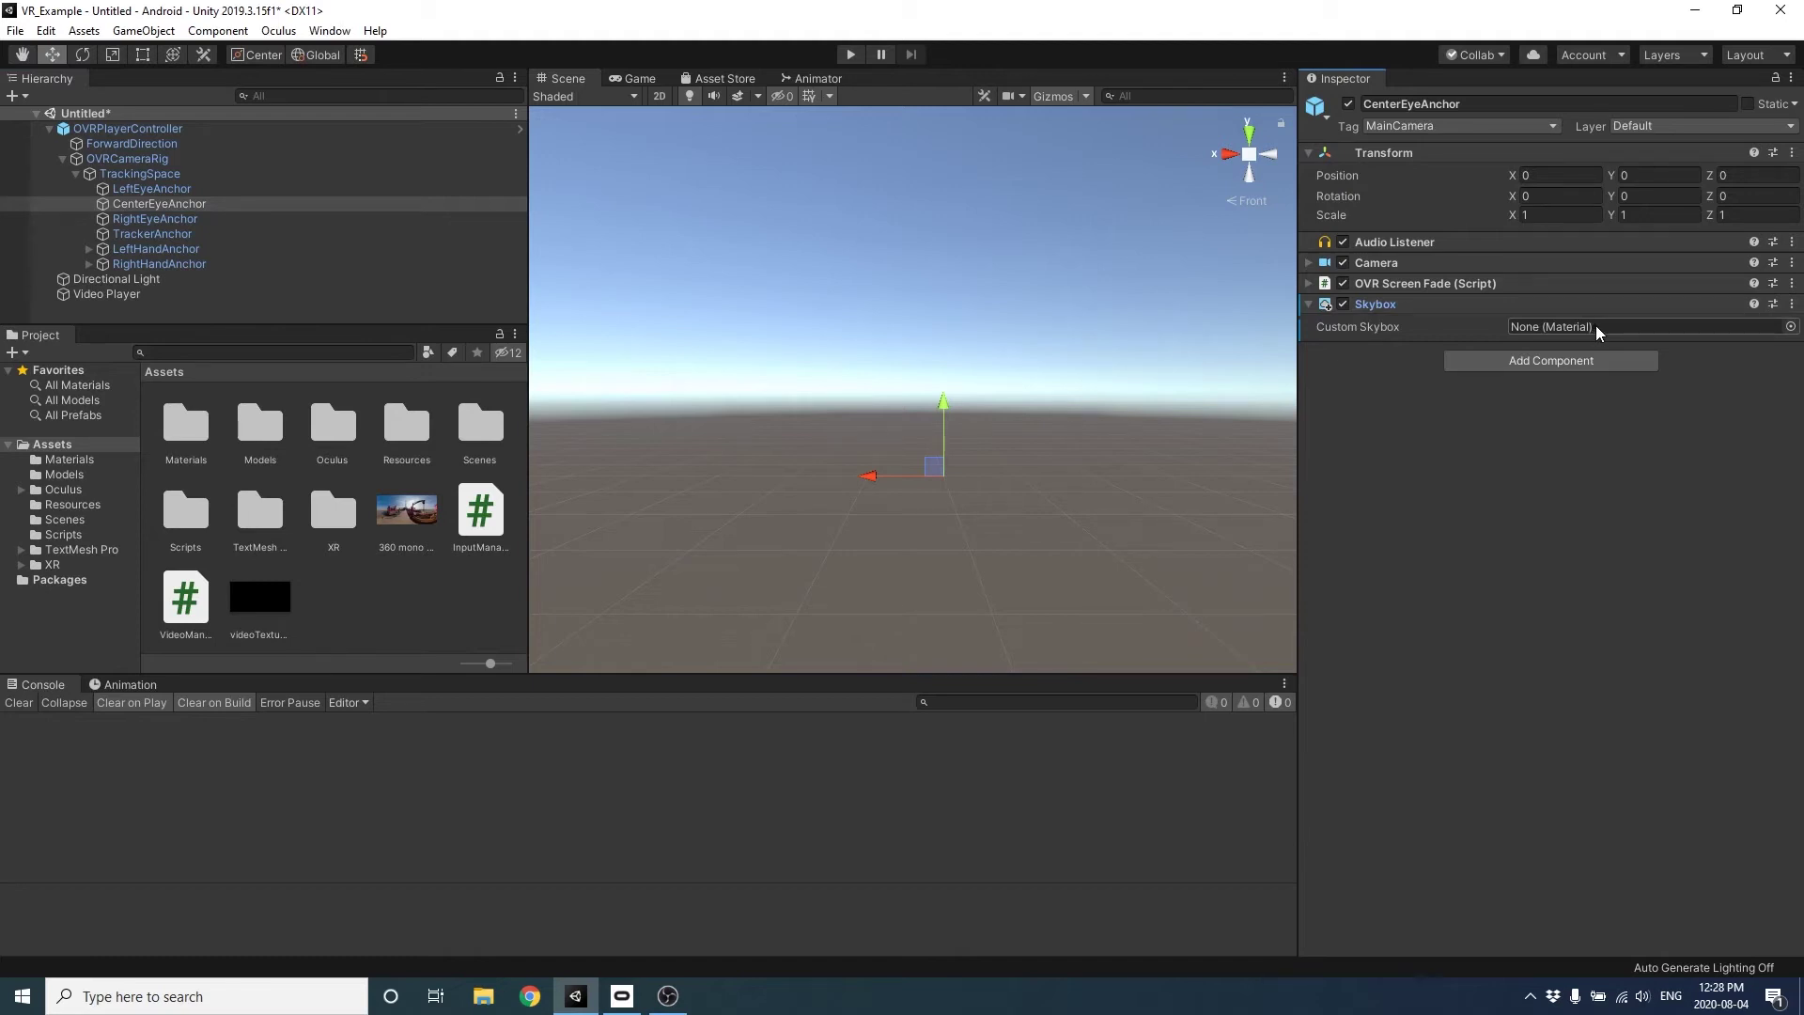
right_click(347, 599)
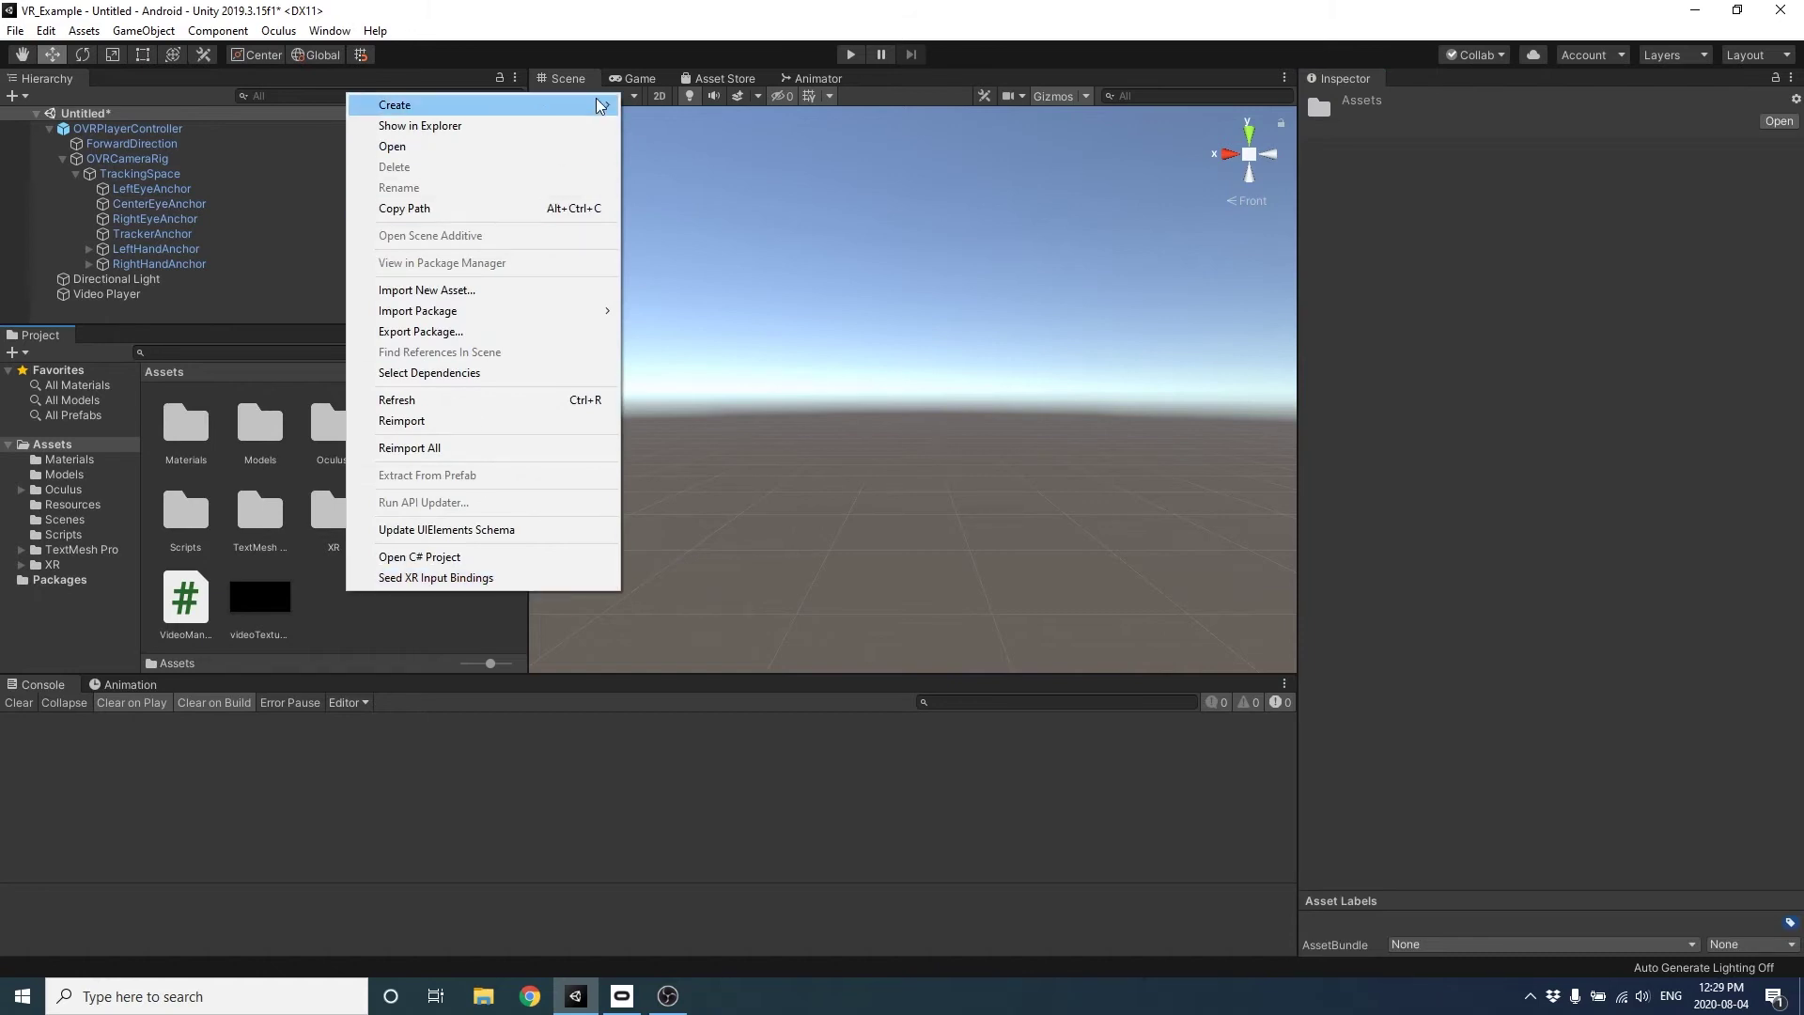
Create a new material named videoMat in Assets.
mouse_move(601, 105)
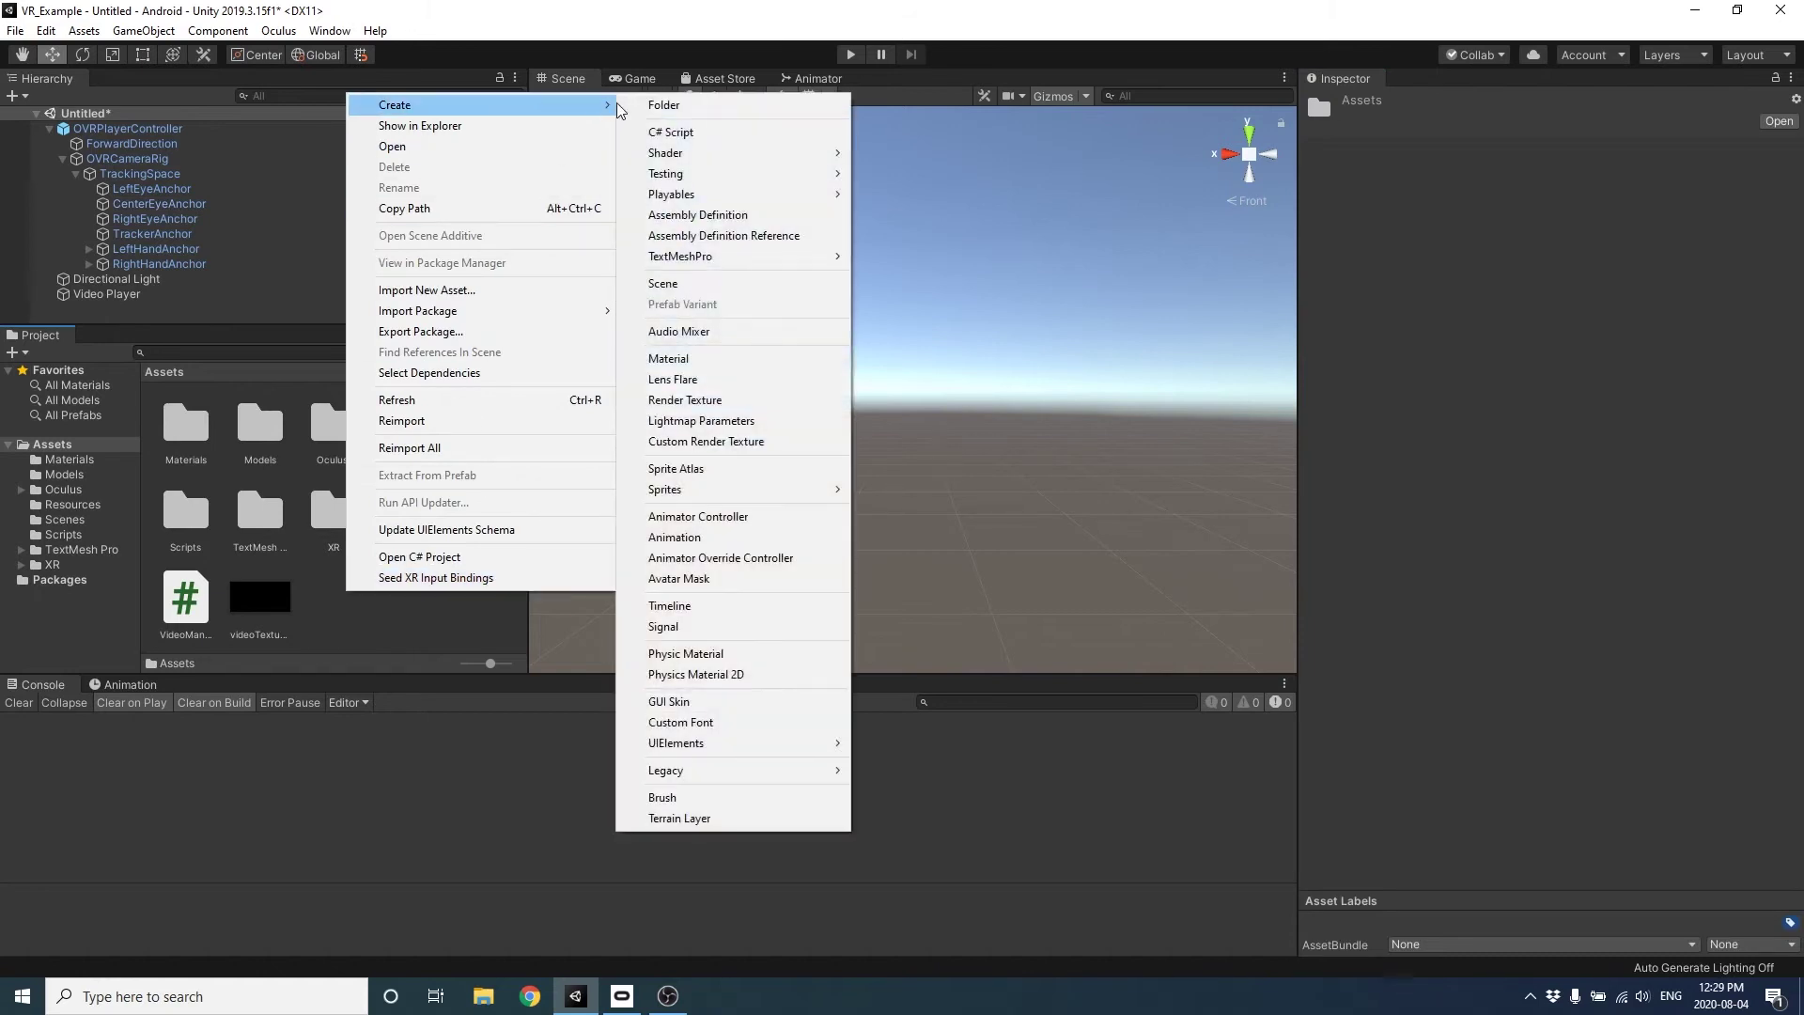
left_click(686, 358)
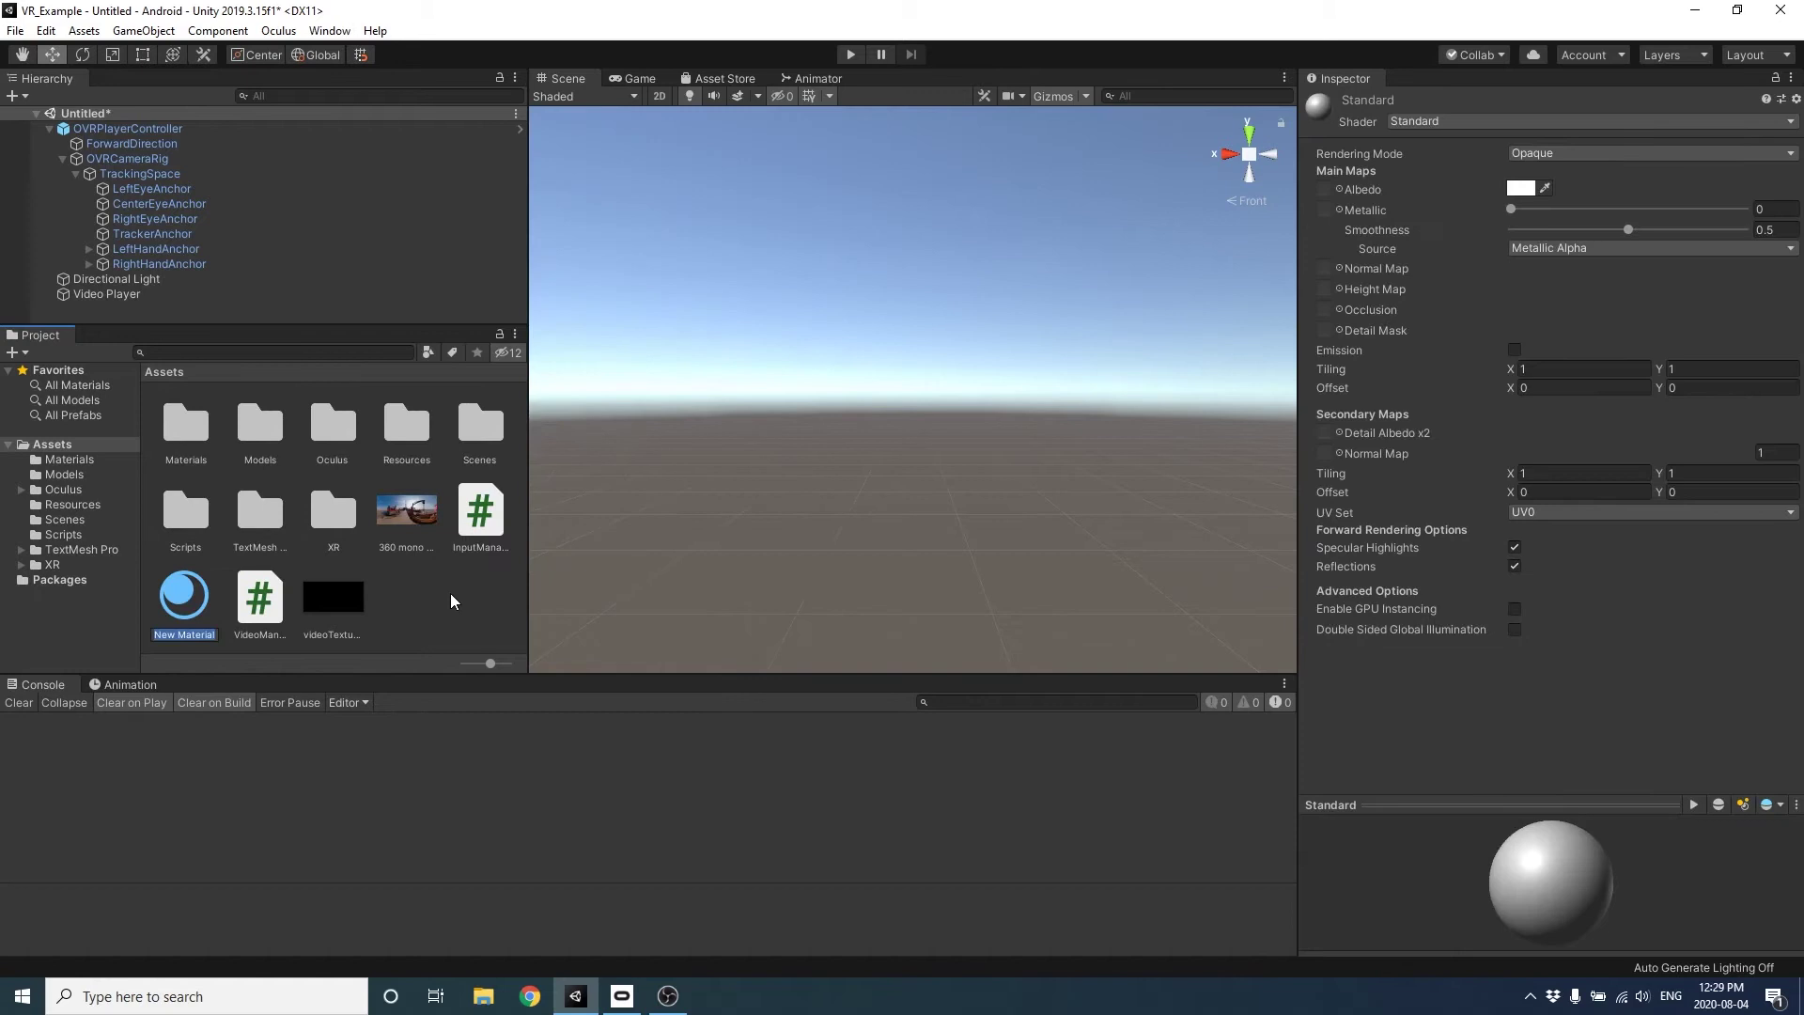
type("videoMat")
key("Return")
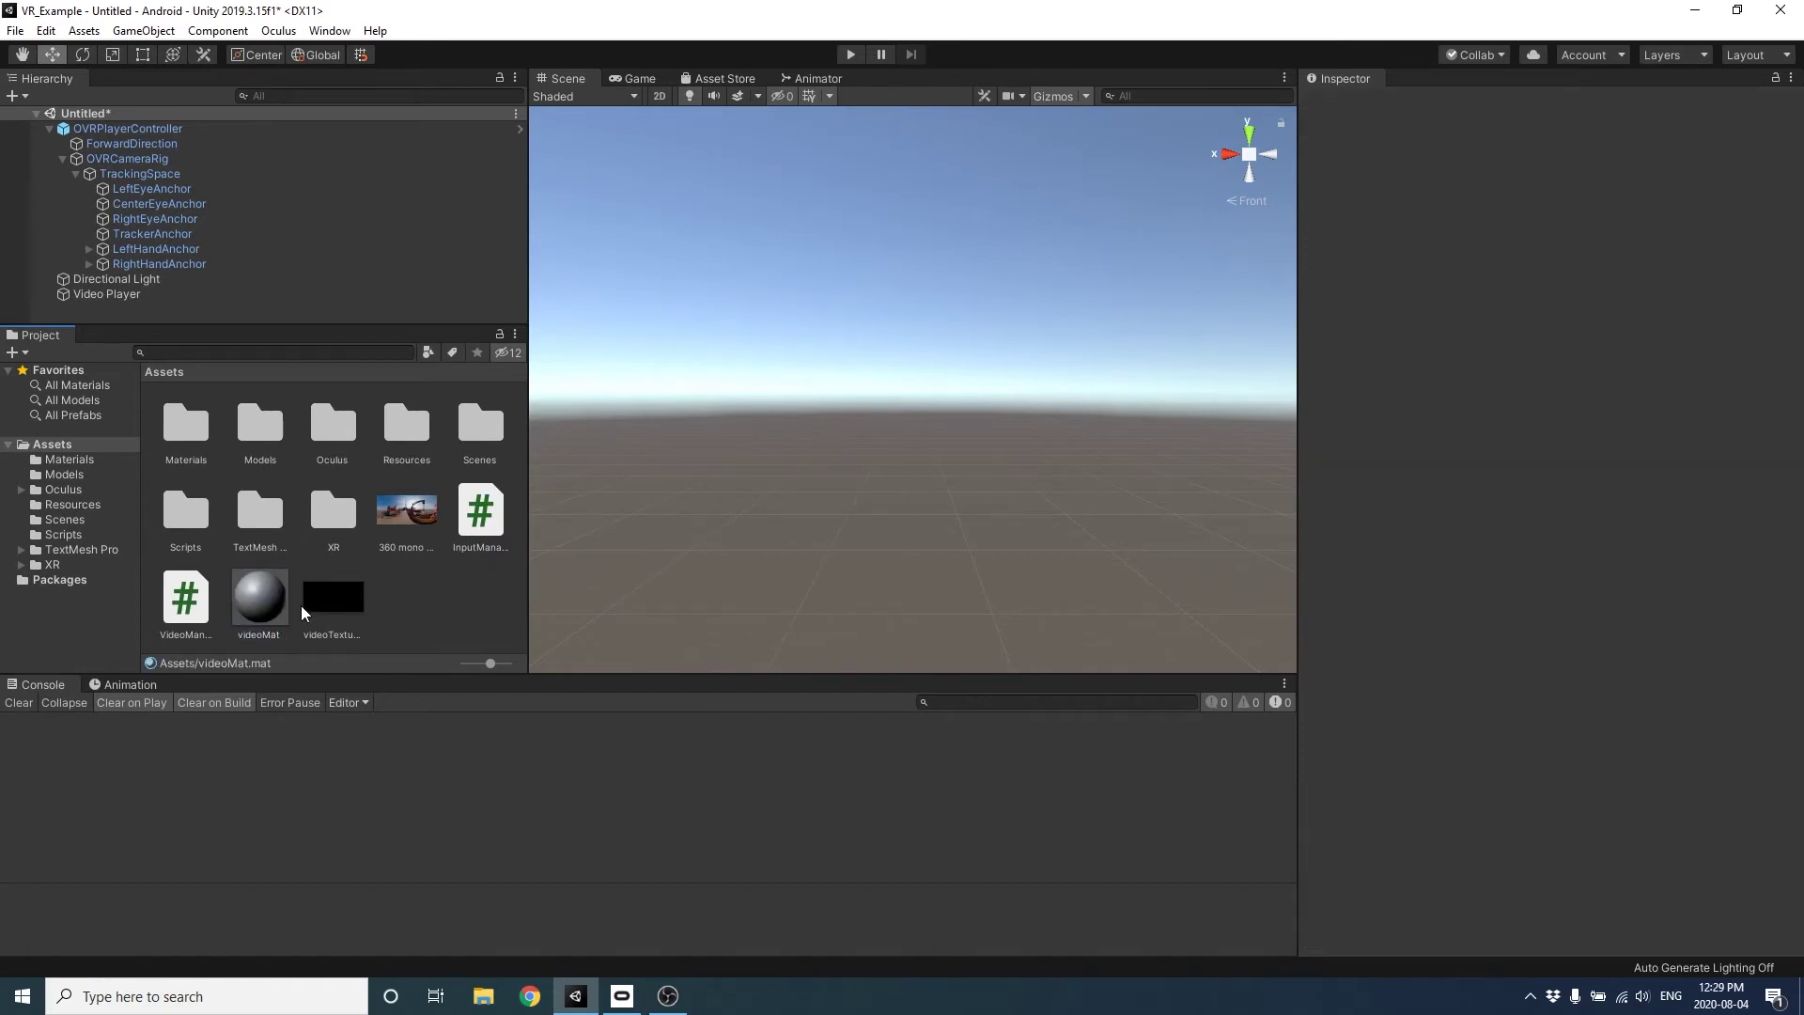
Give videoMat the Skybox/Panoramic shader with videoTexture as its Spherical (HDR) texture.
left_click(1477, 120)
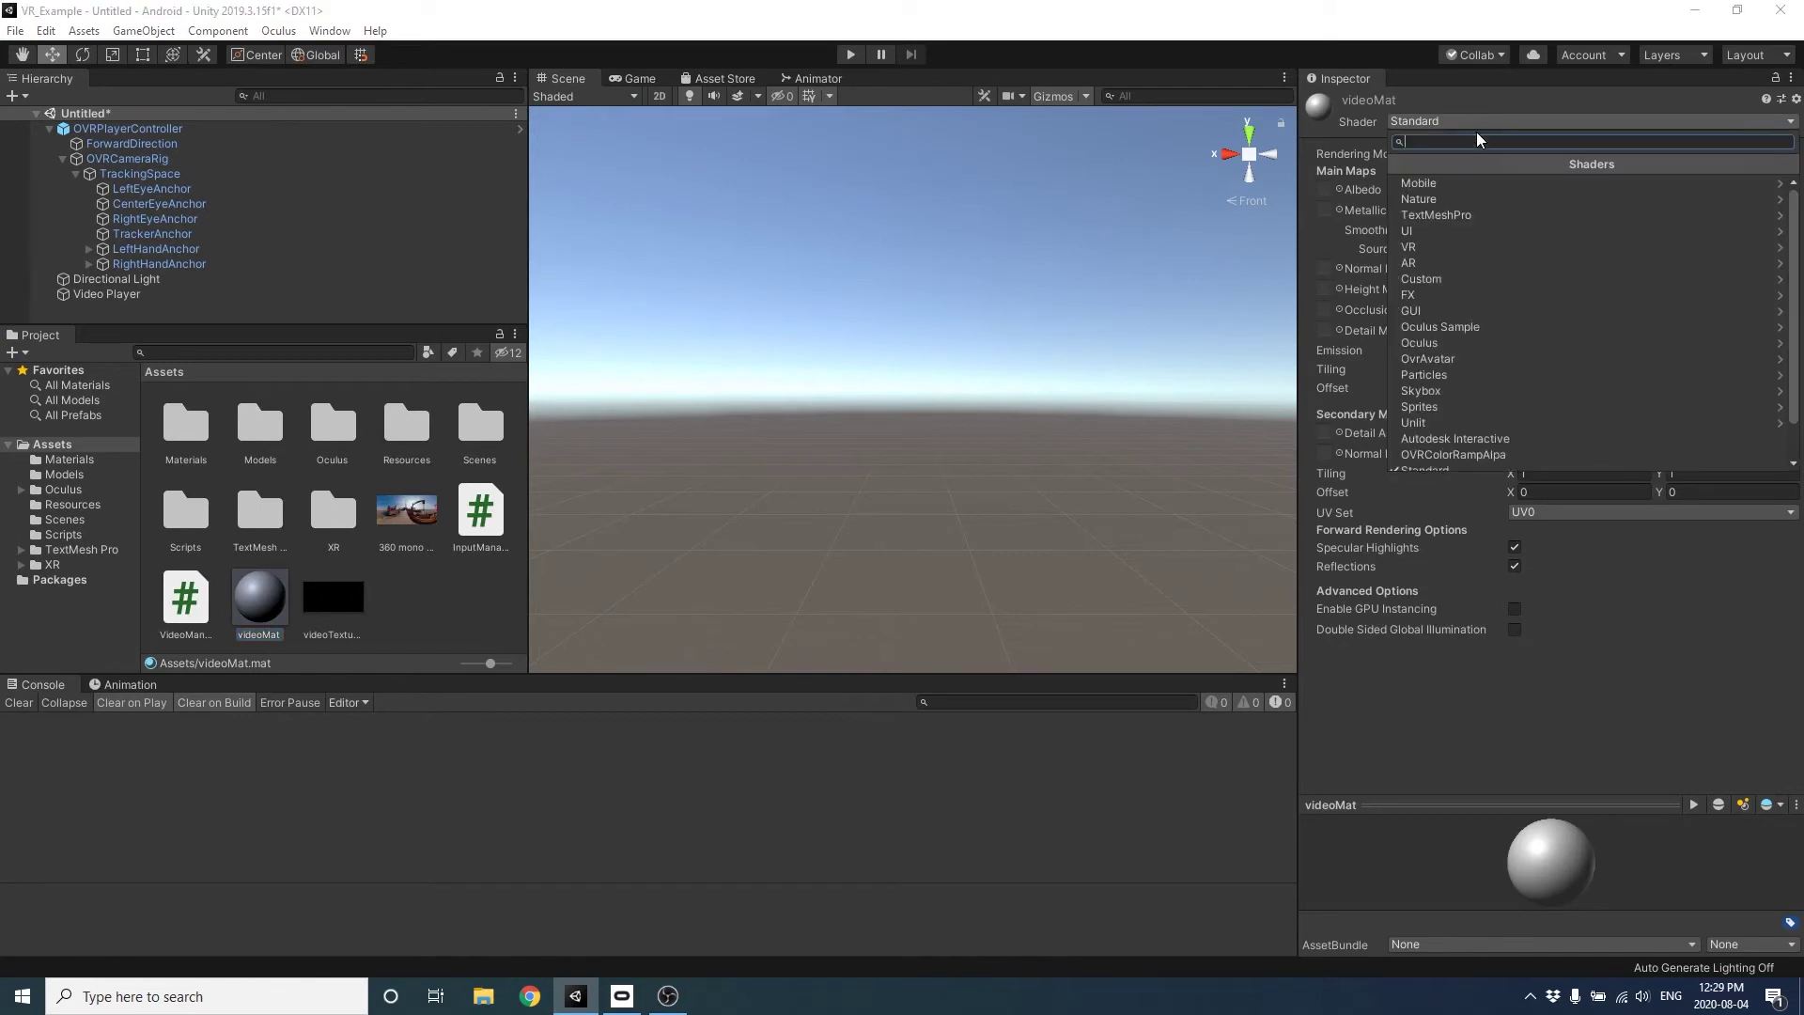
left_click(1524, 393)
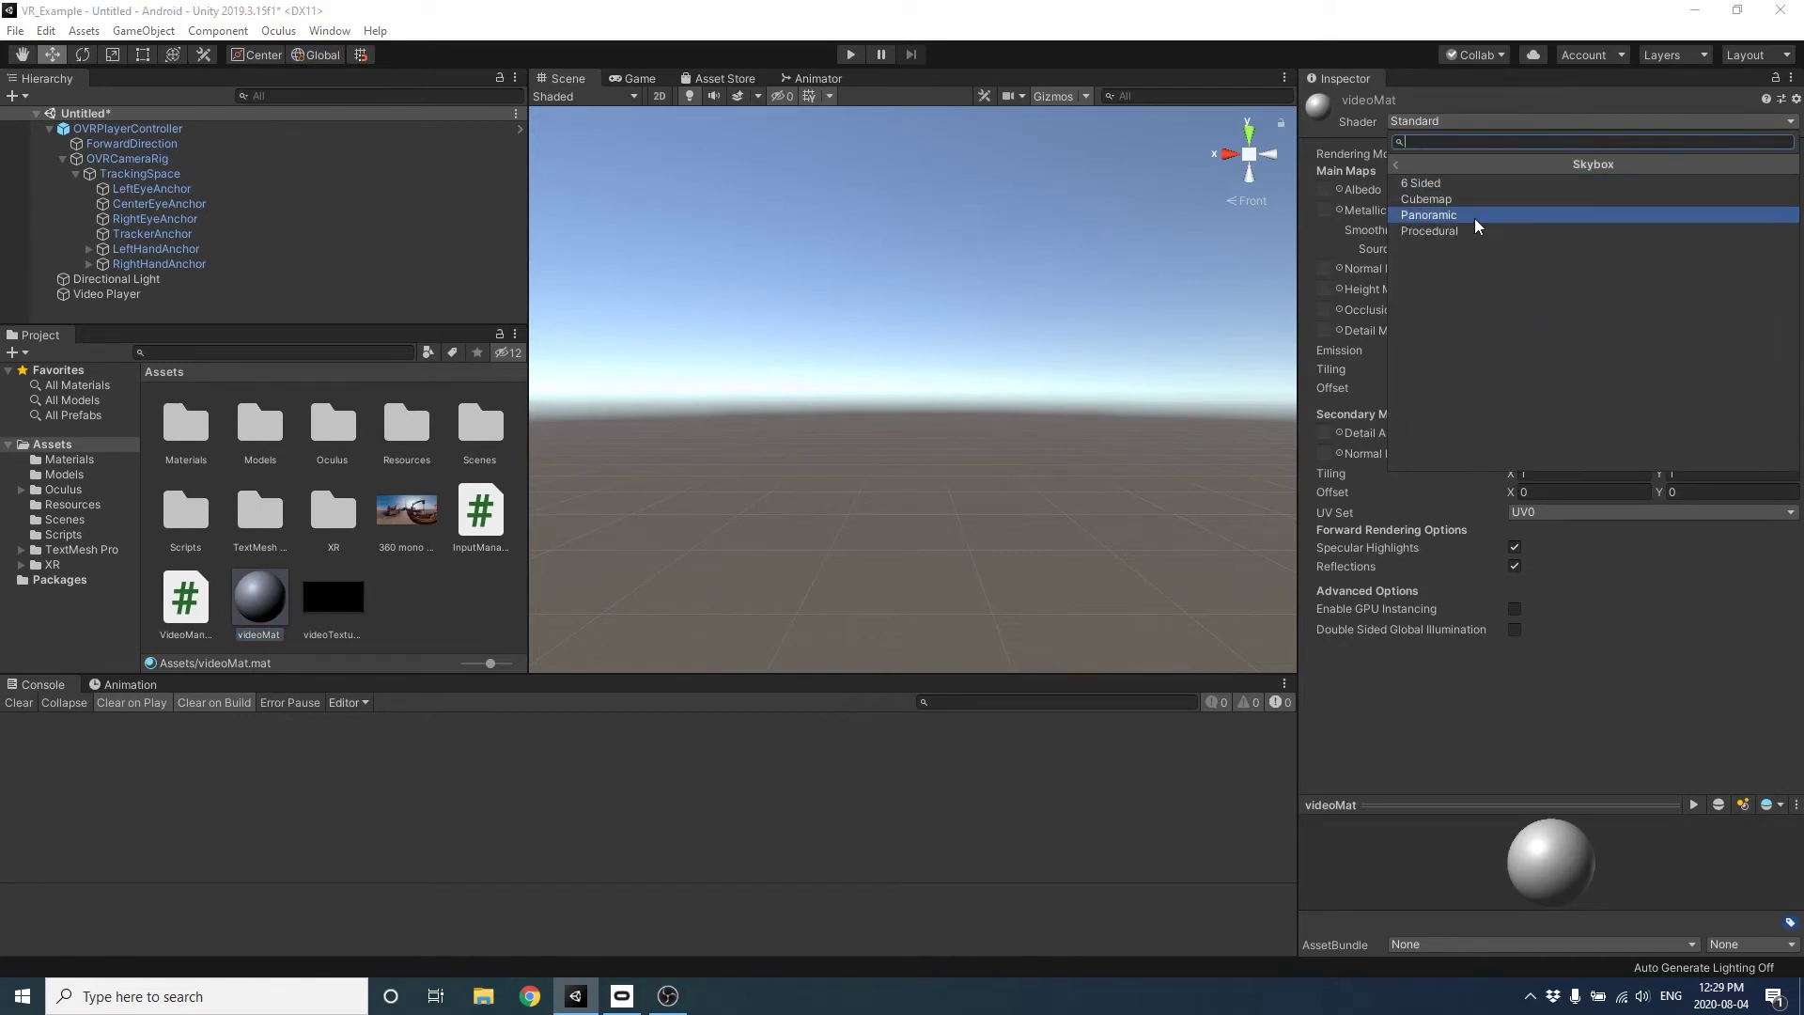
left_click(1475, 217)
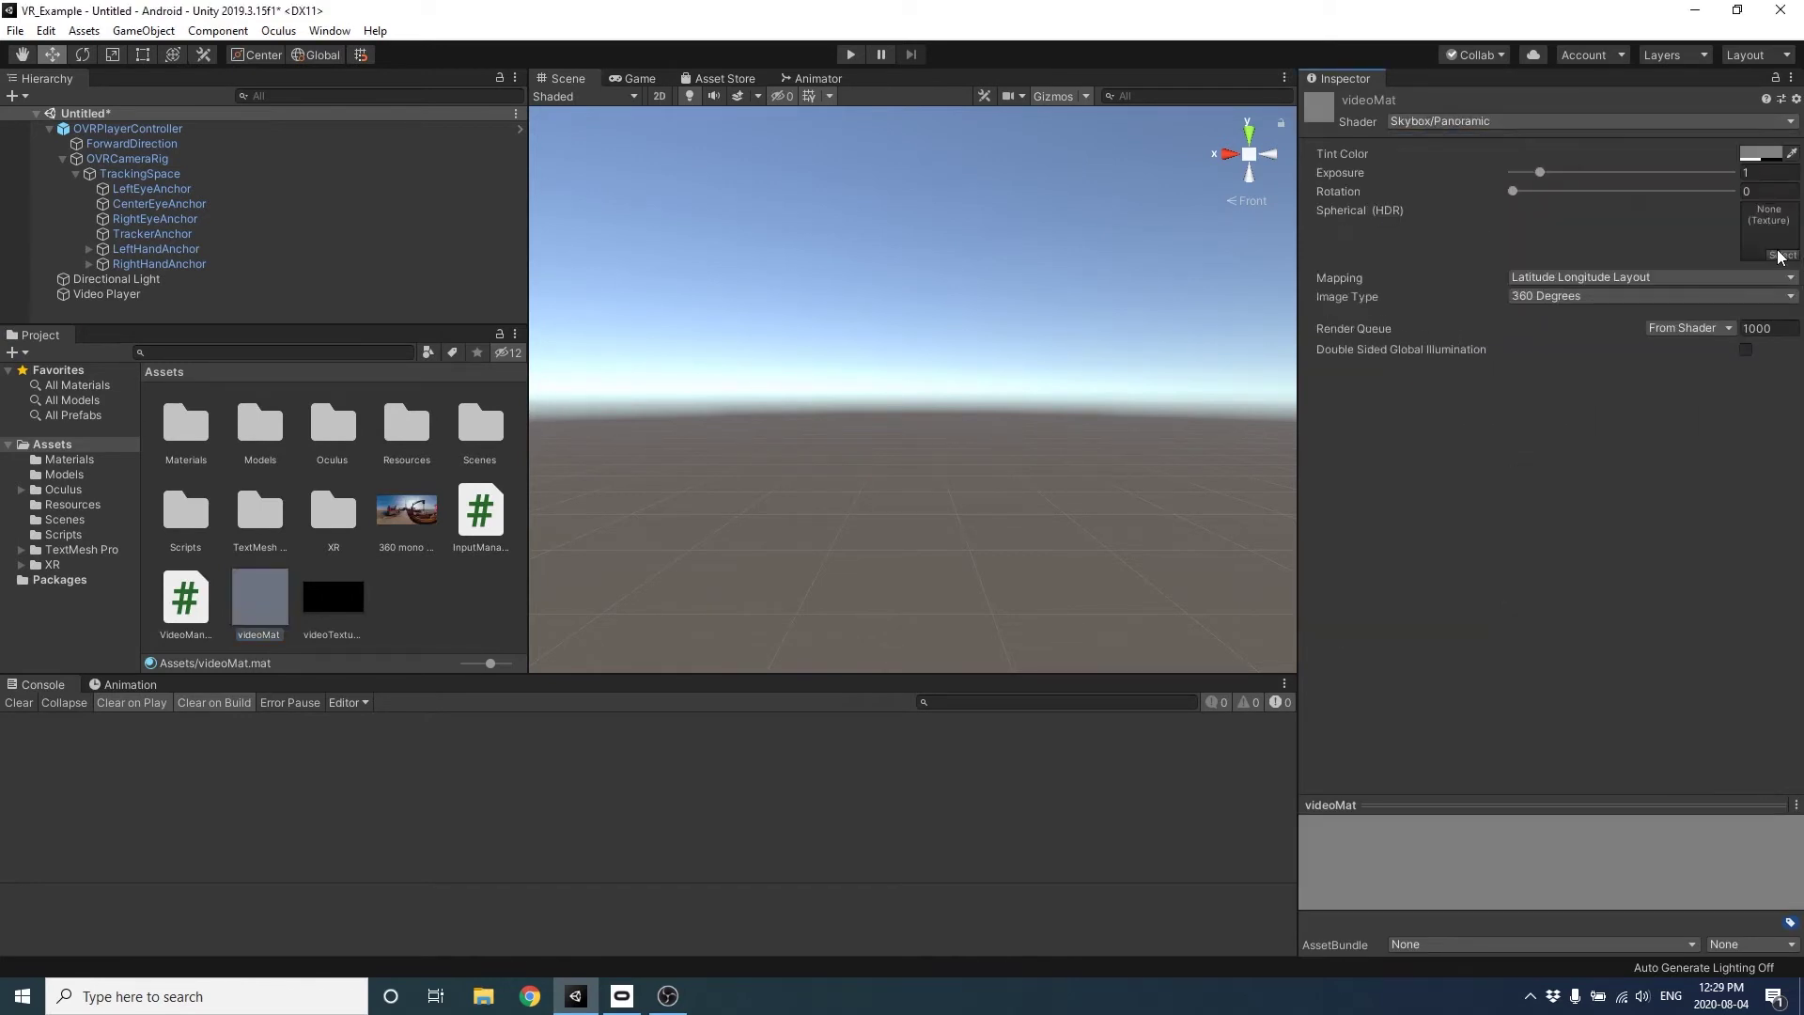
left_click(1782, 255)
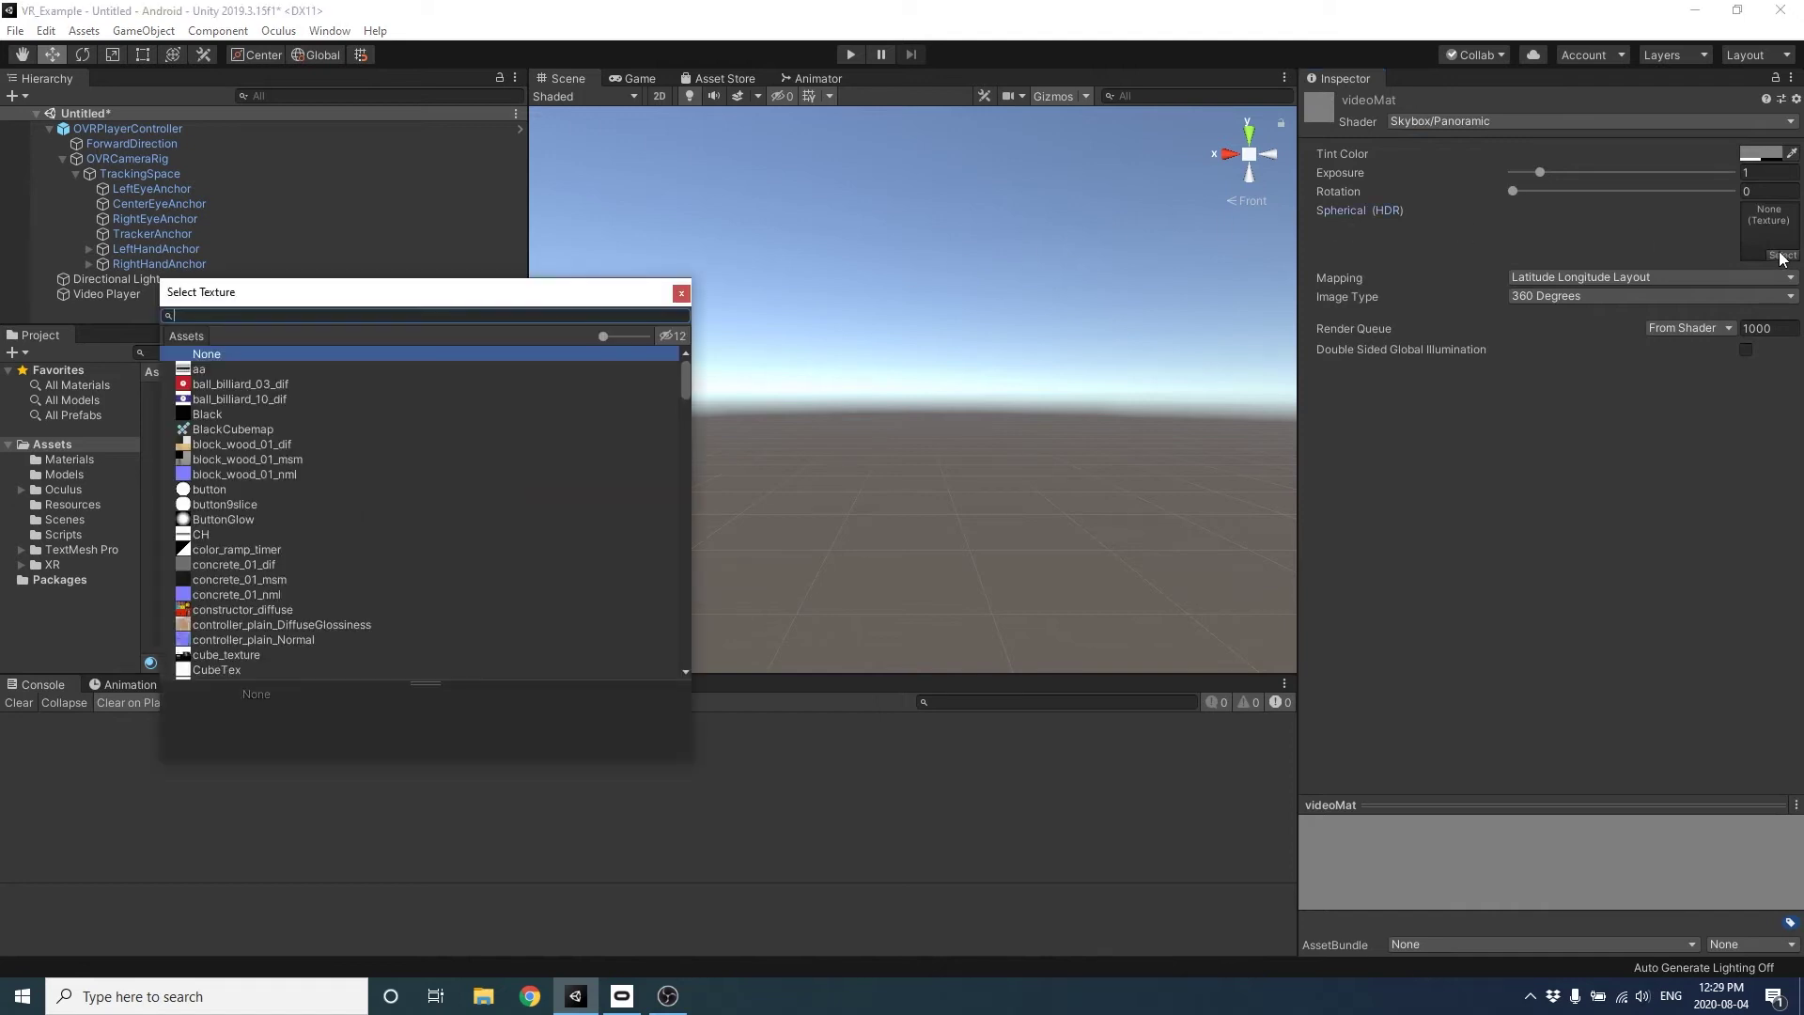
scroll(511, 520, "down", 15)
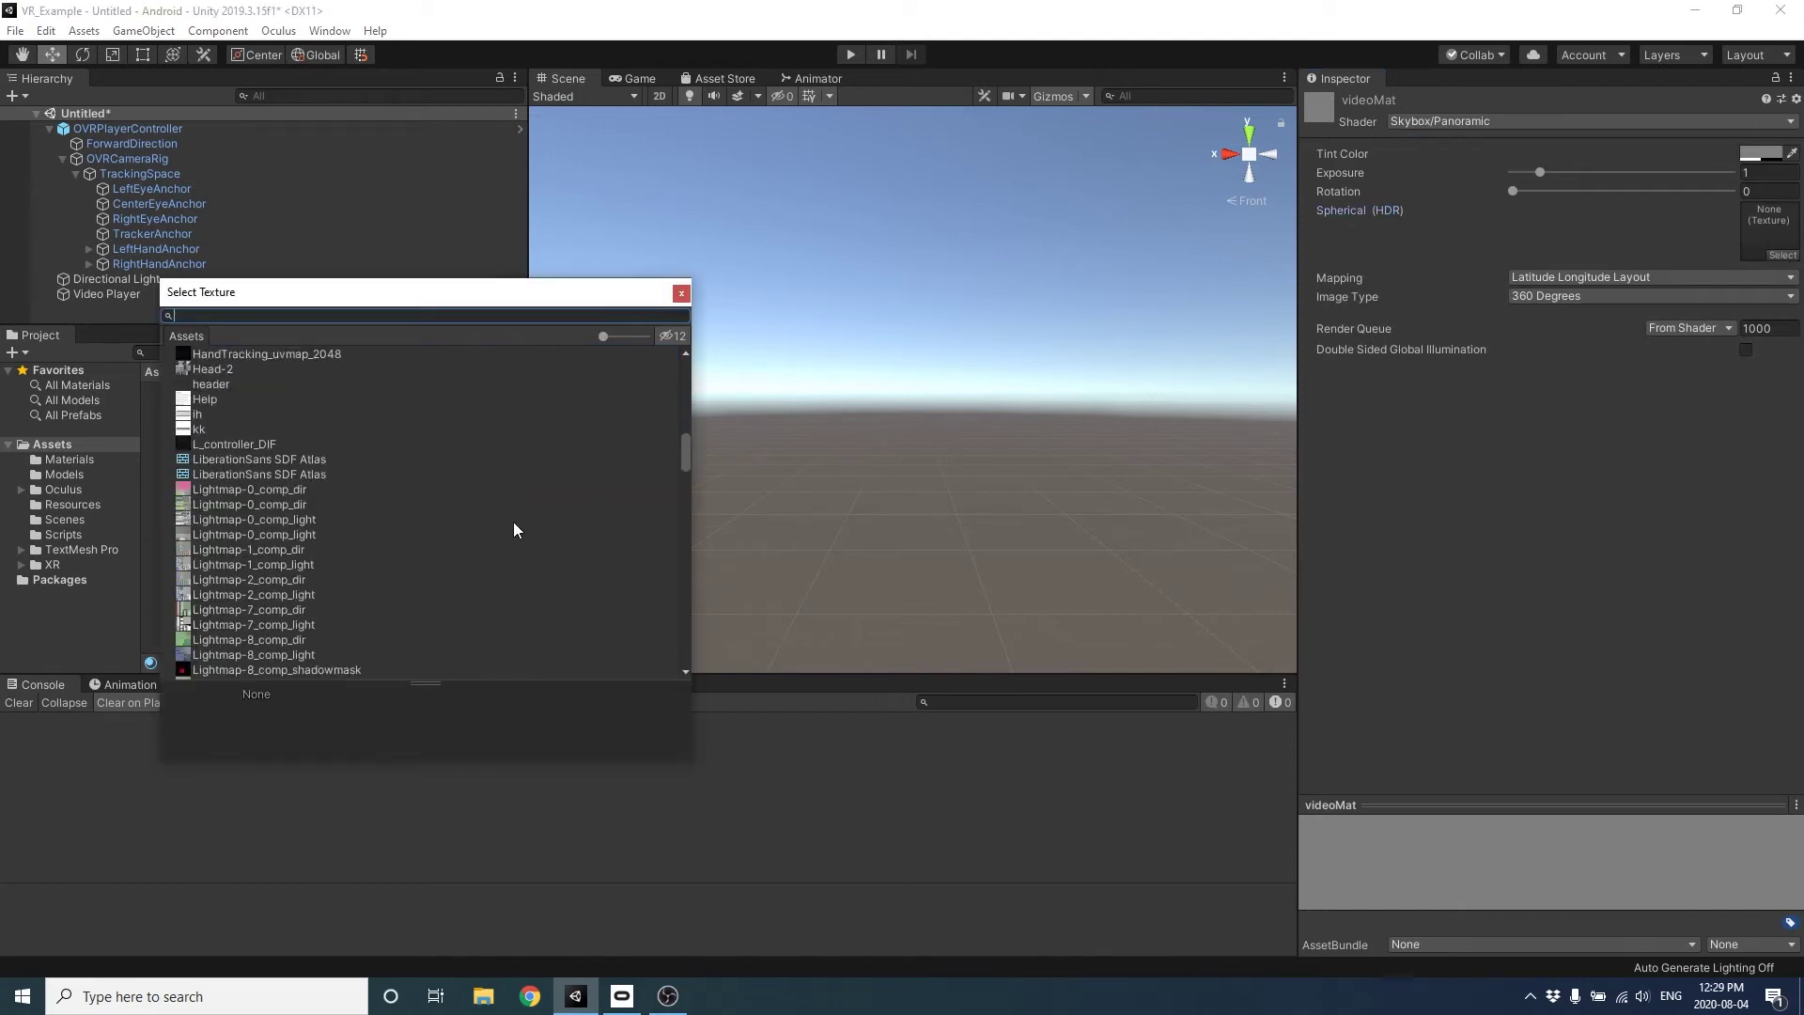
scroll(505, 532, "down", 15)
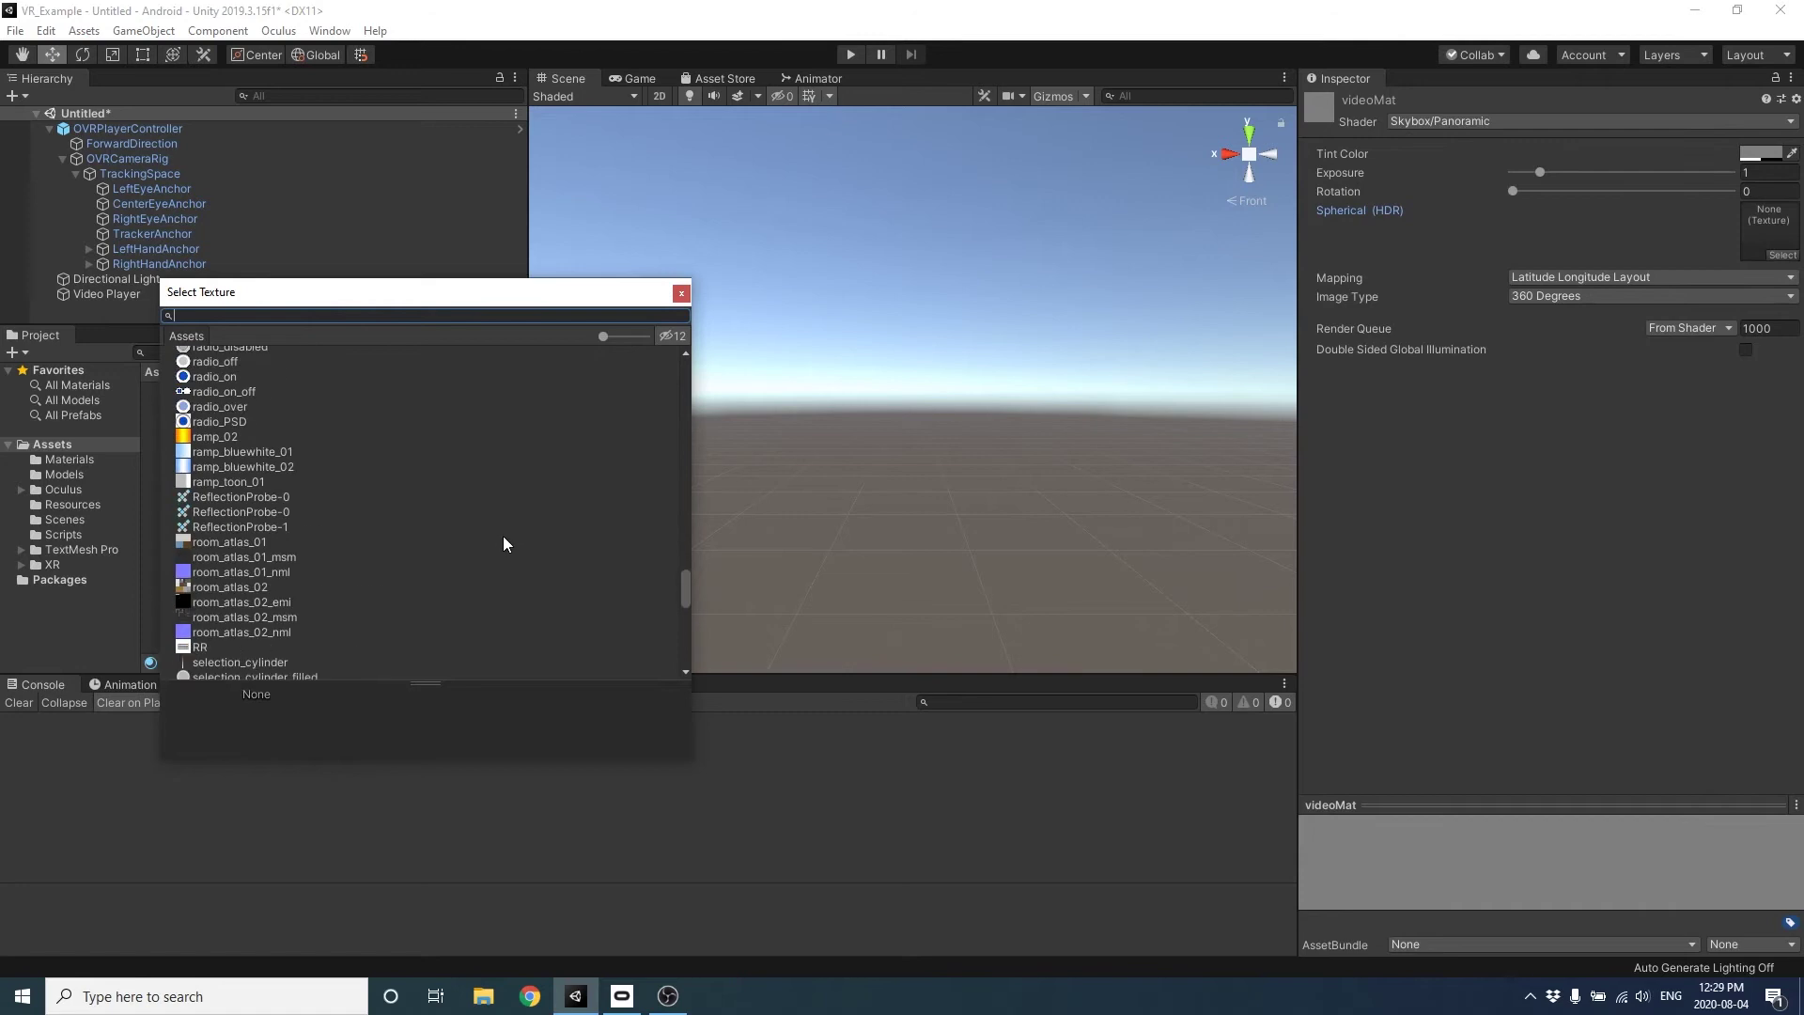
scroll(504, 528, "down", 15)
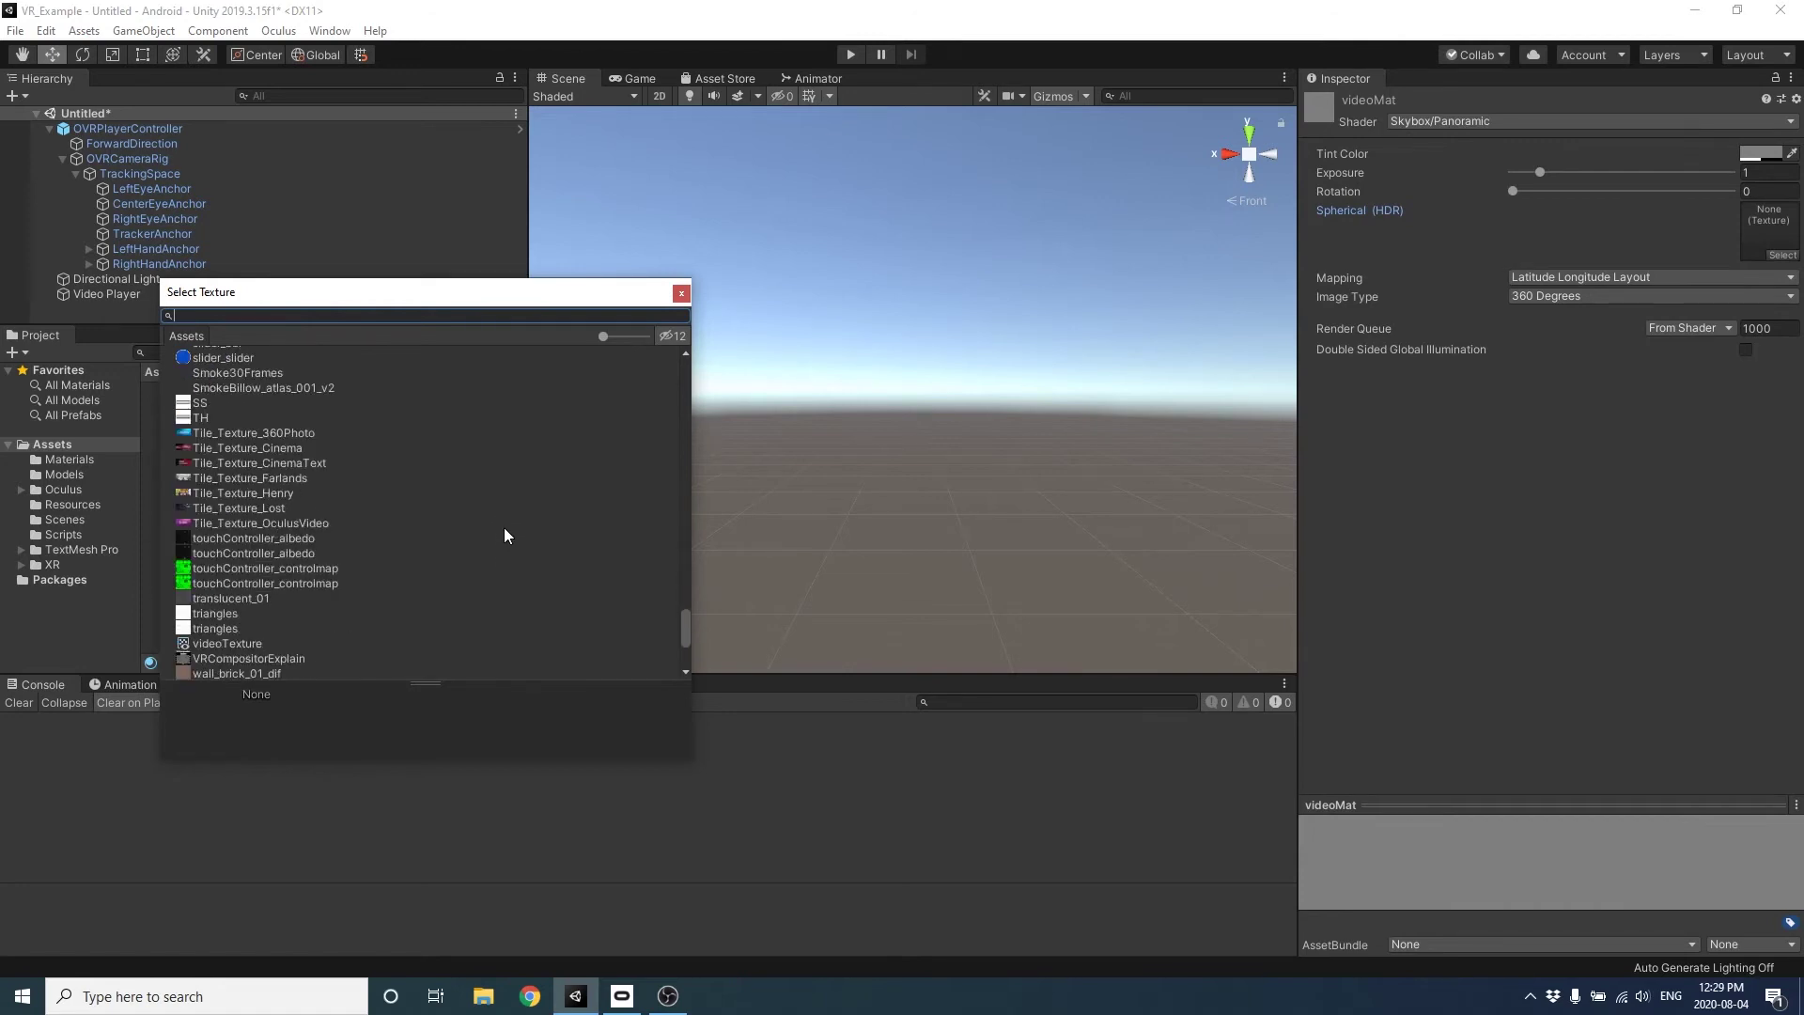
left_click(245, 642)
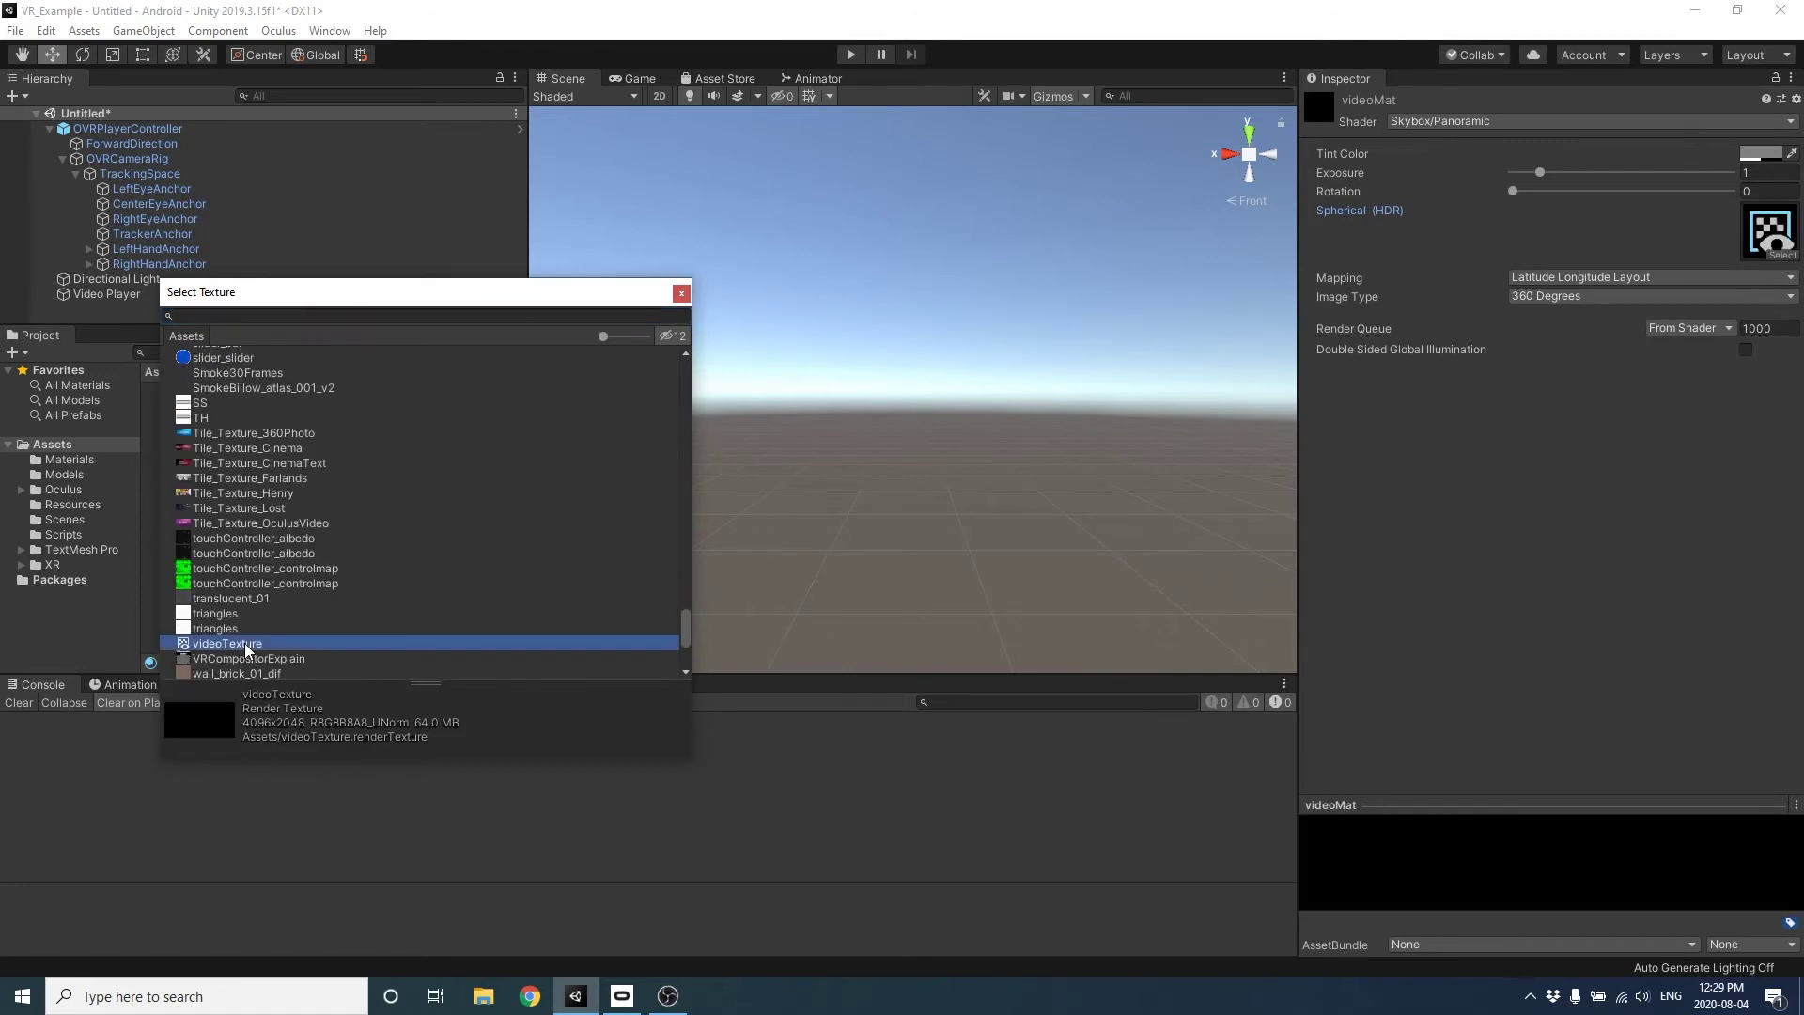
left_click(680, 294)
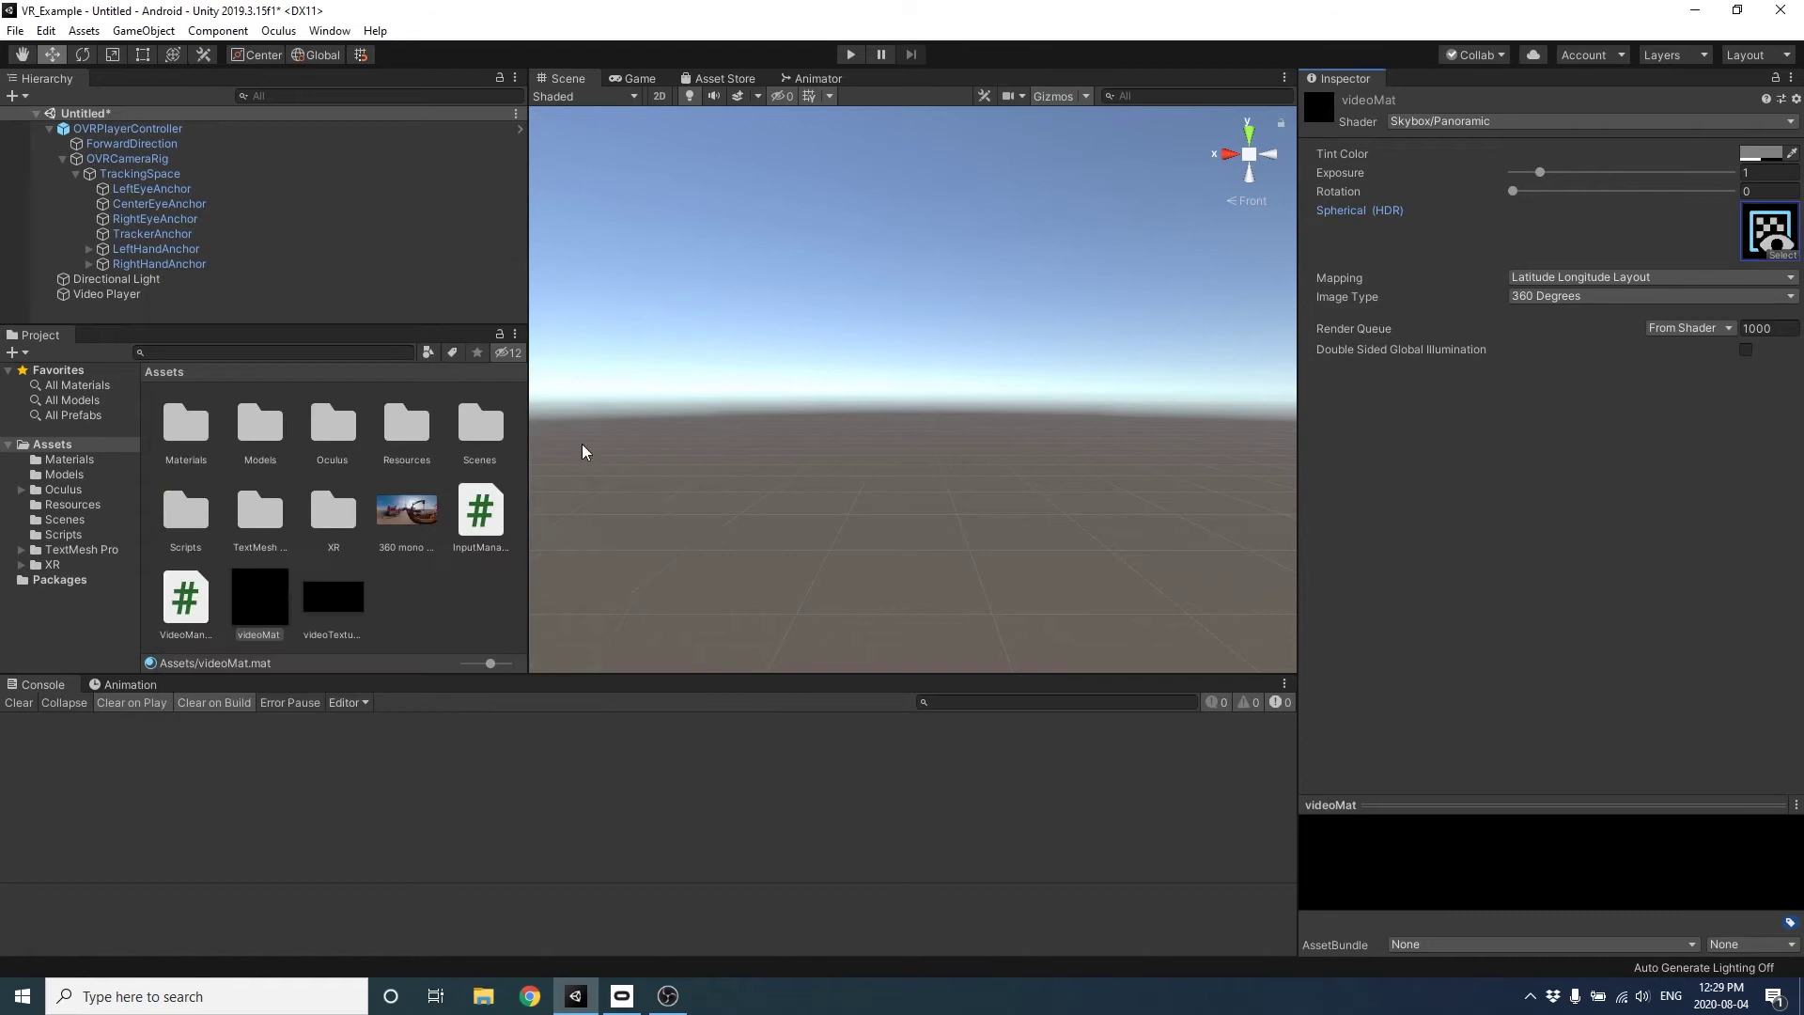
left_click(435, 620)
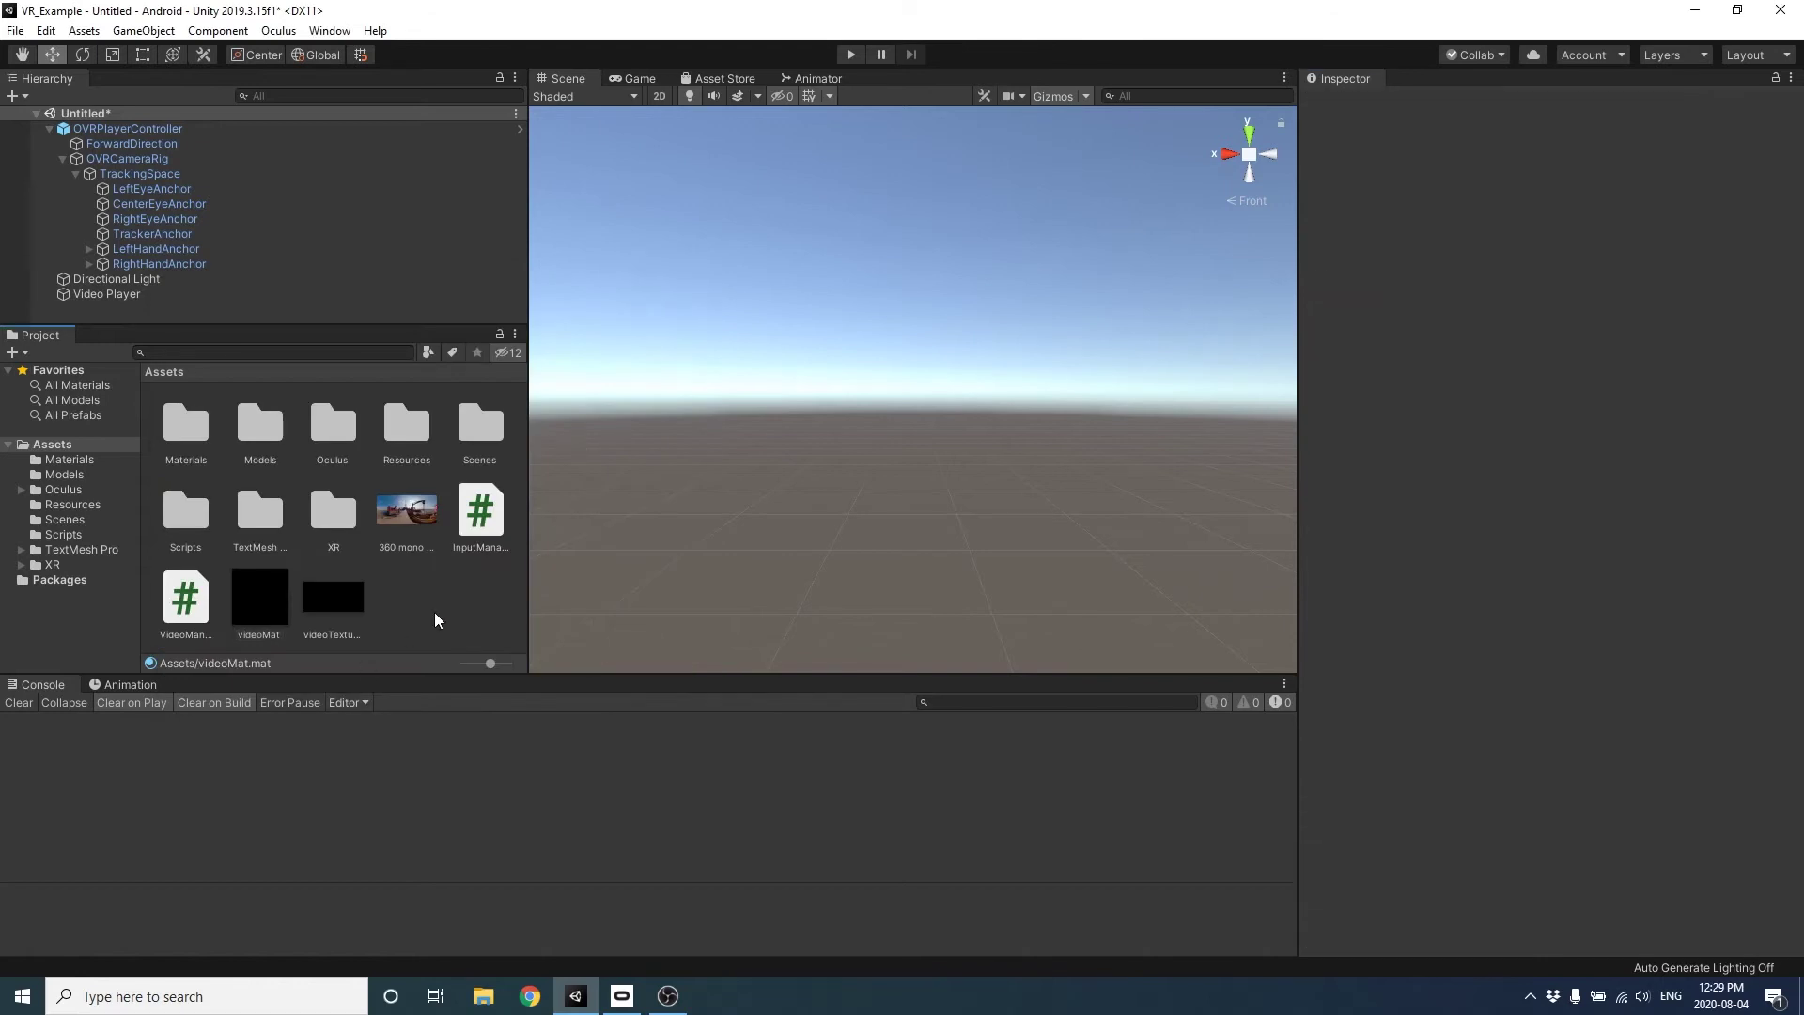
Set CenterEyeAnchor's Custom Skybox to videoMat and begin saving the scene with Ctrl+S.
left_click(159, 204)
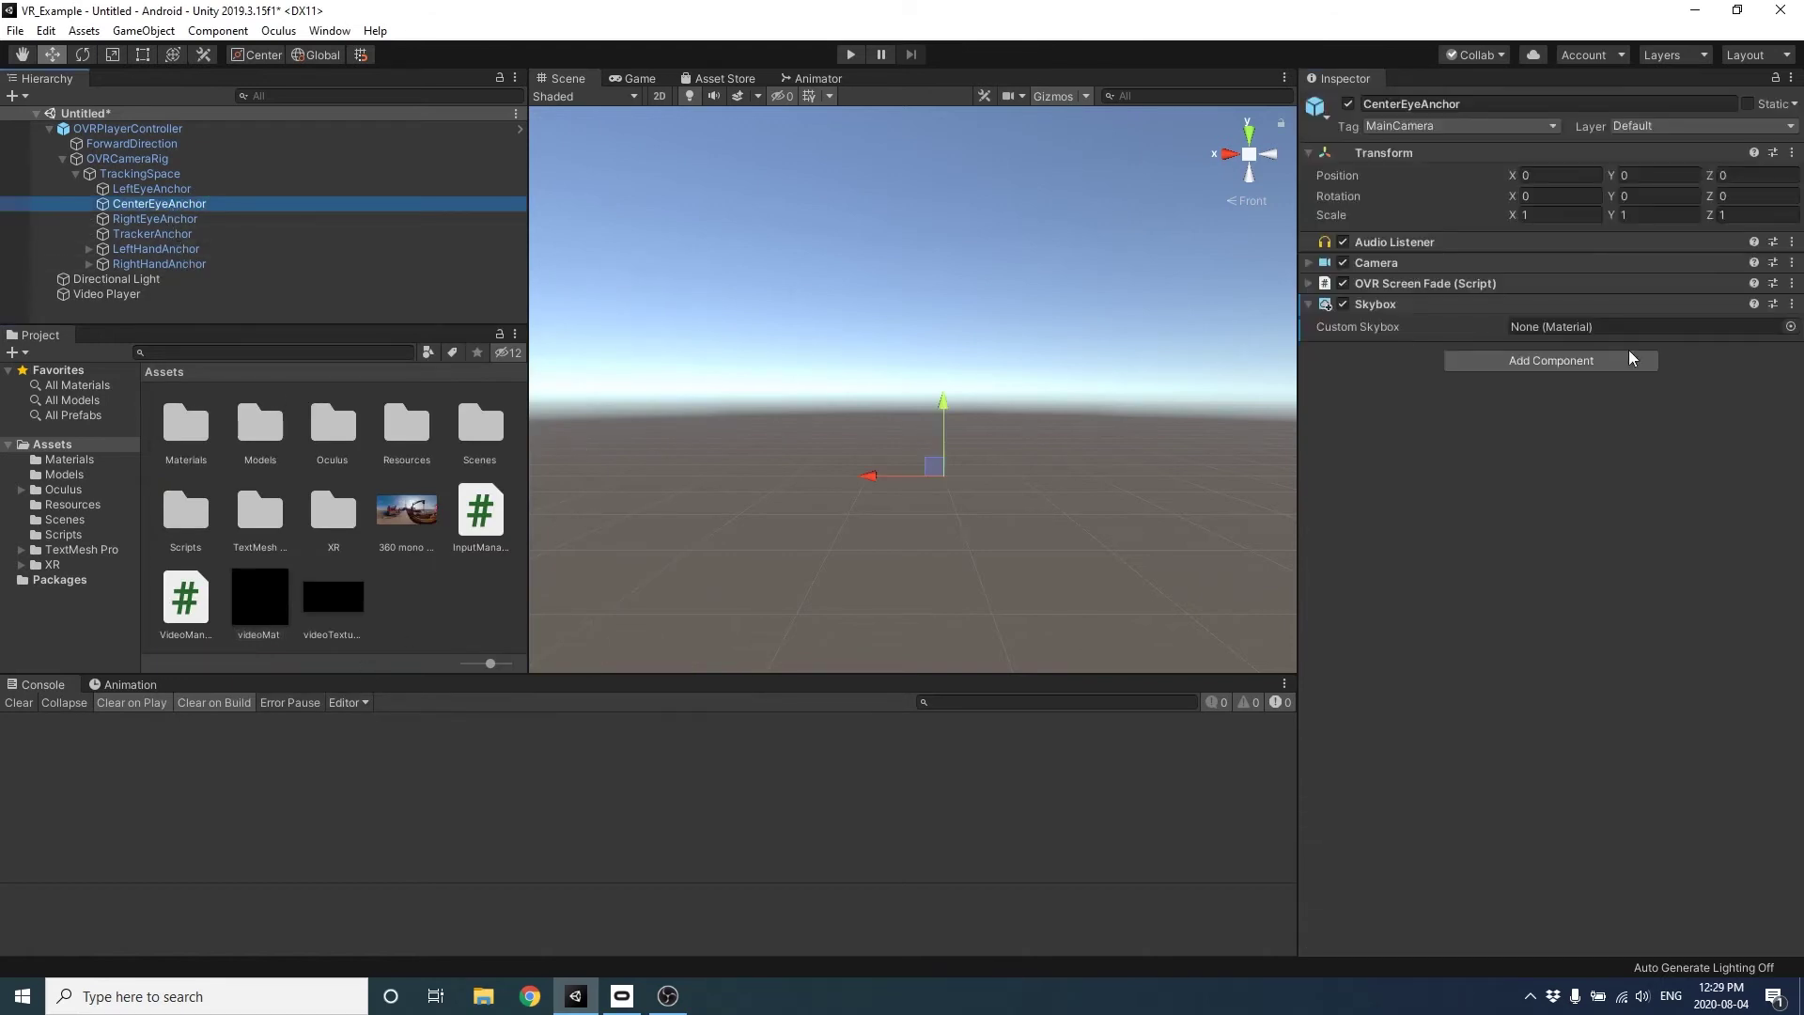
left_click(1790, 327)
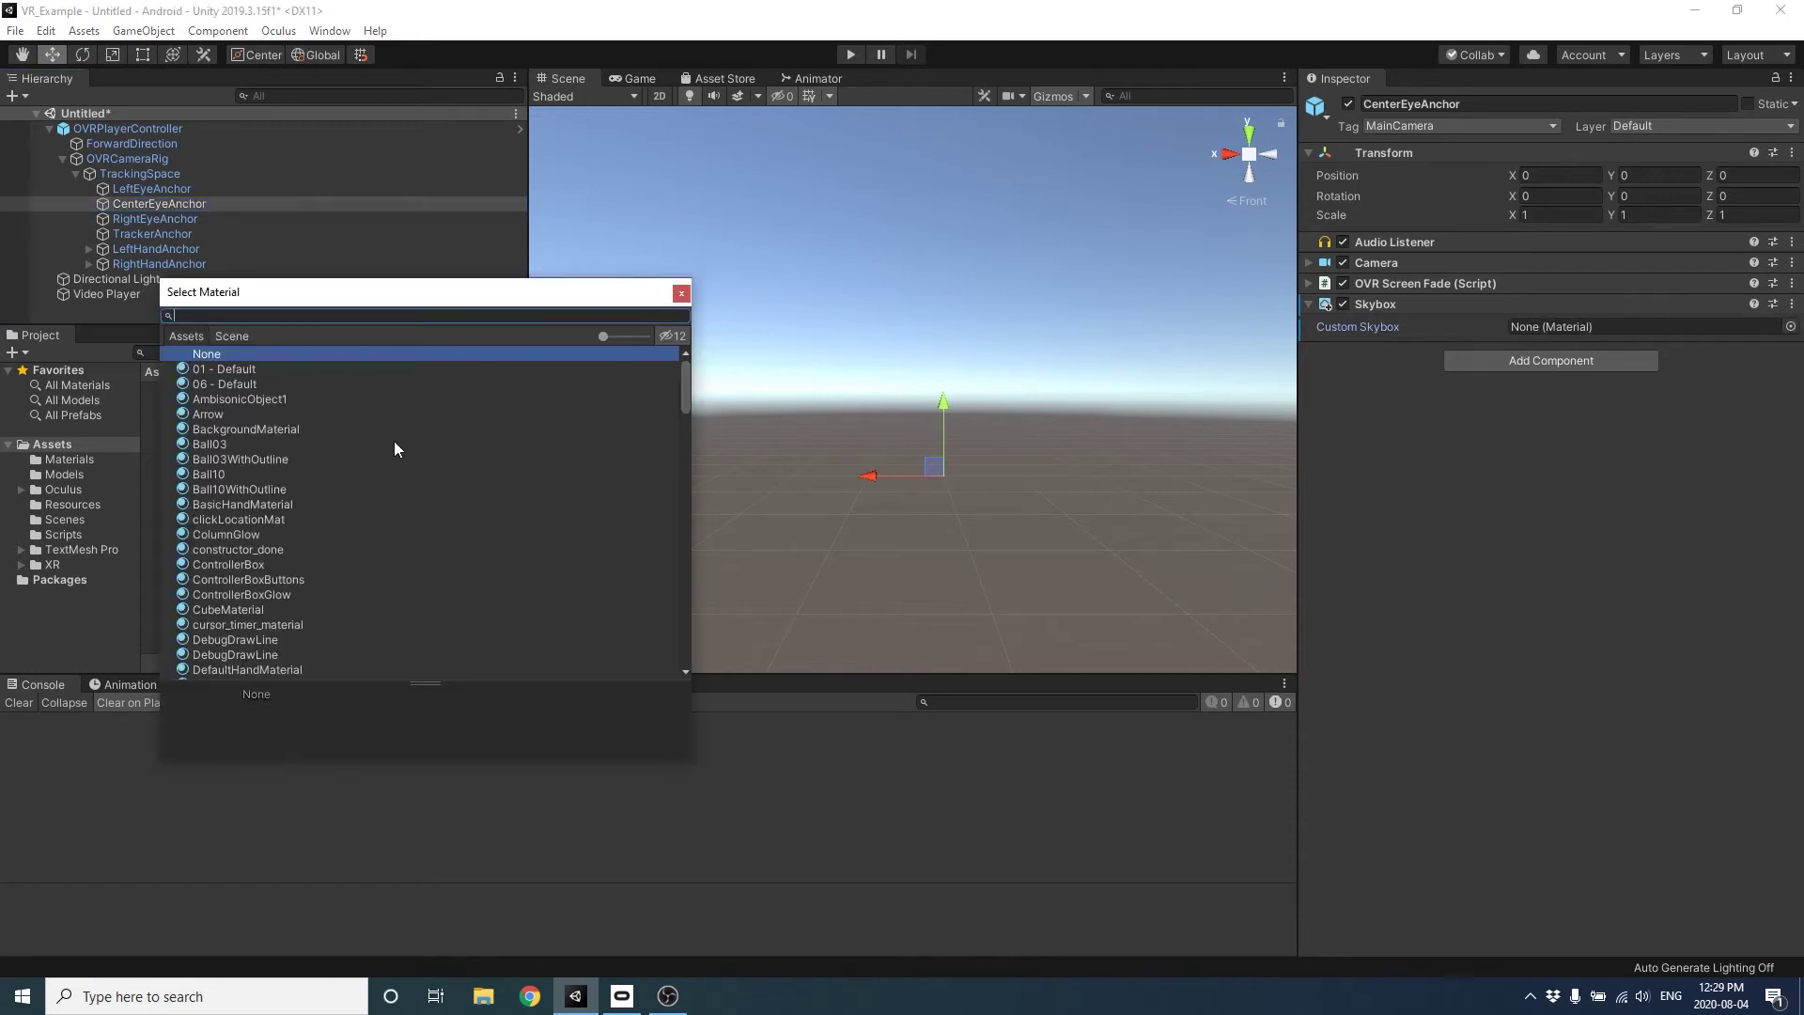
scroll(423, 488, "down", 20)
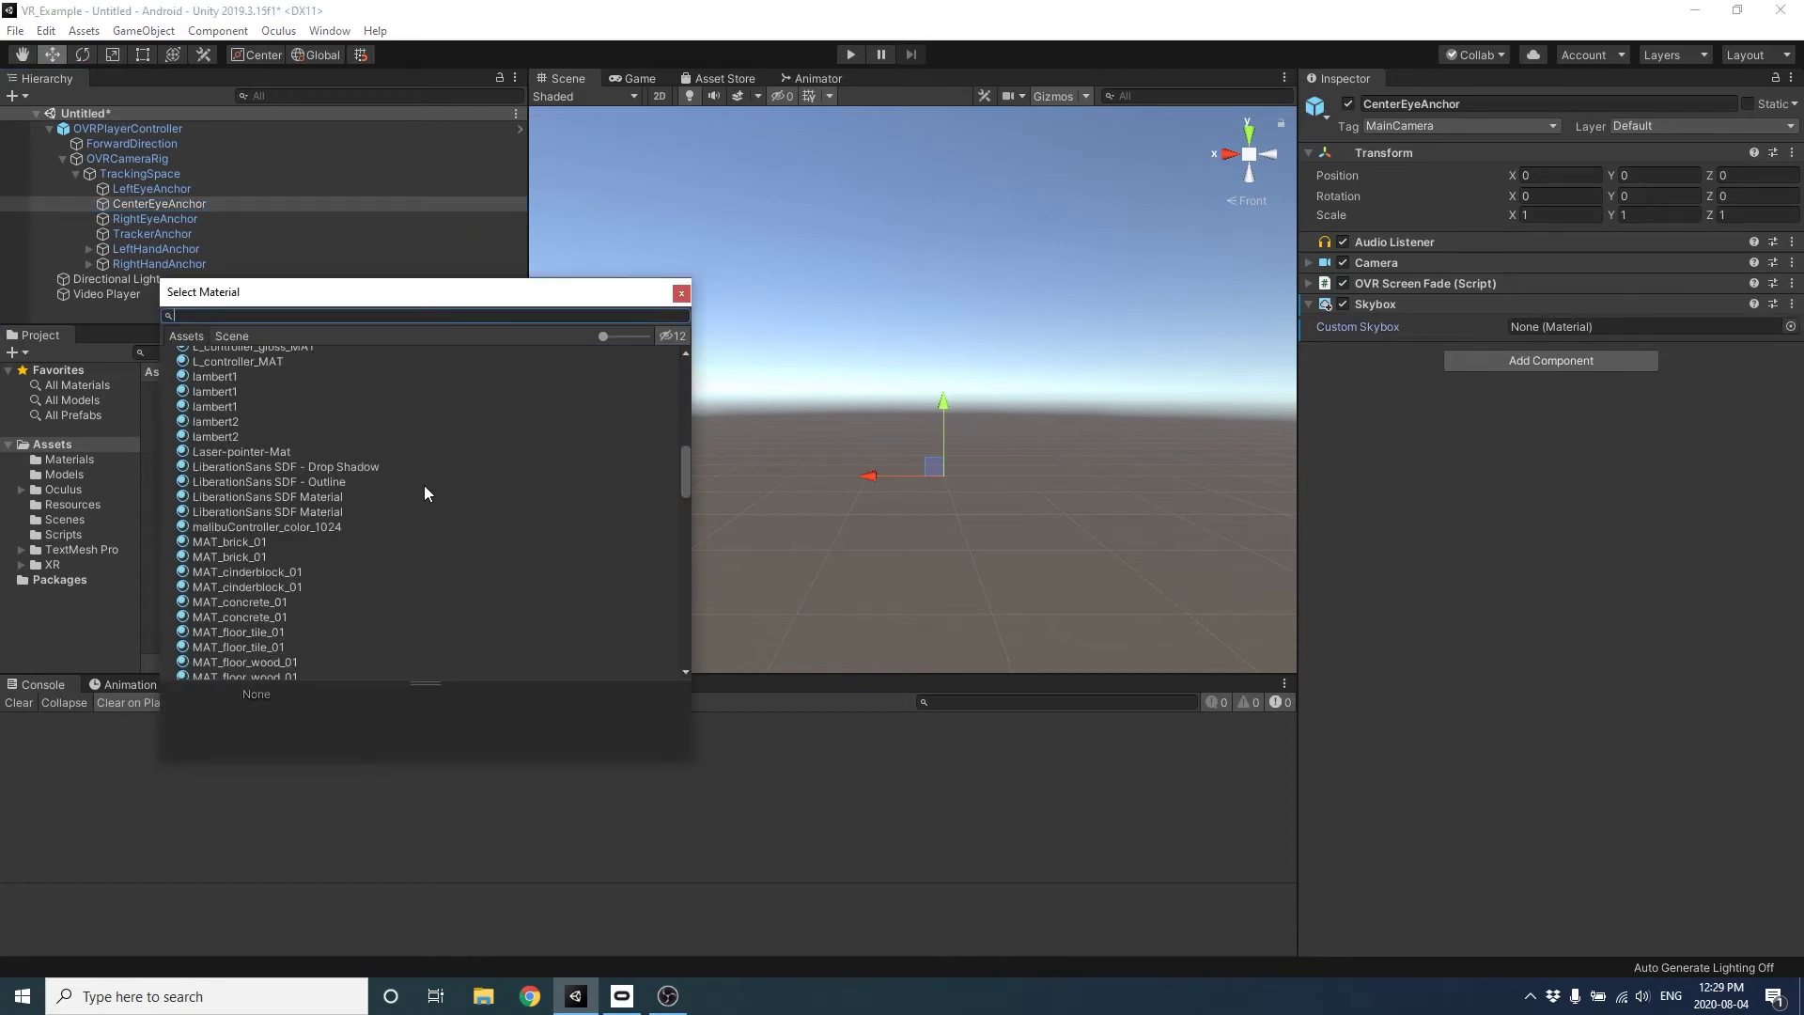
scroll(410, 500, "down", 15)
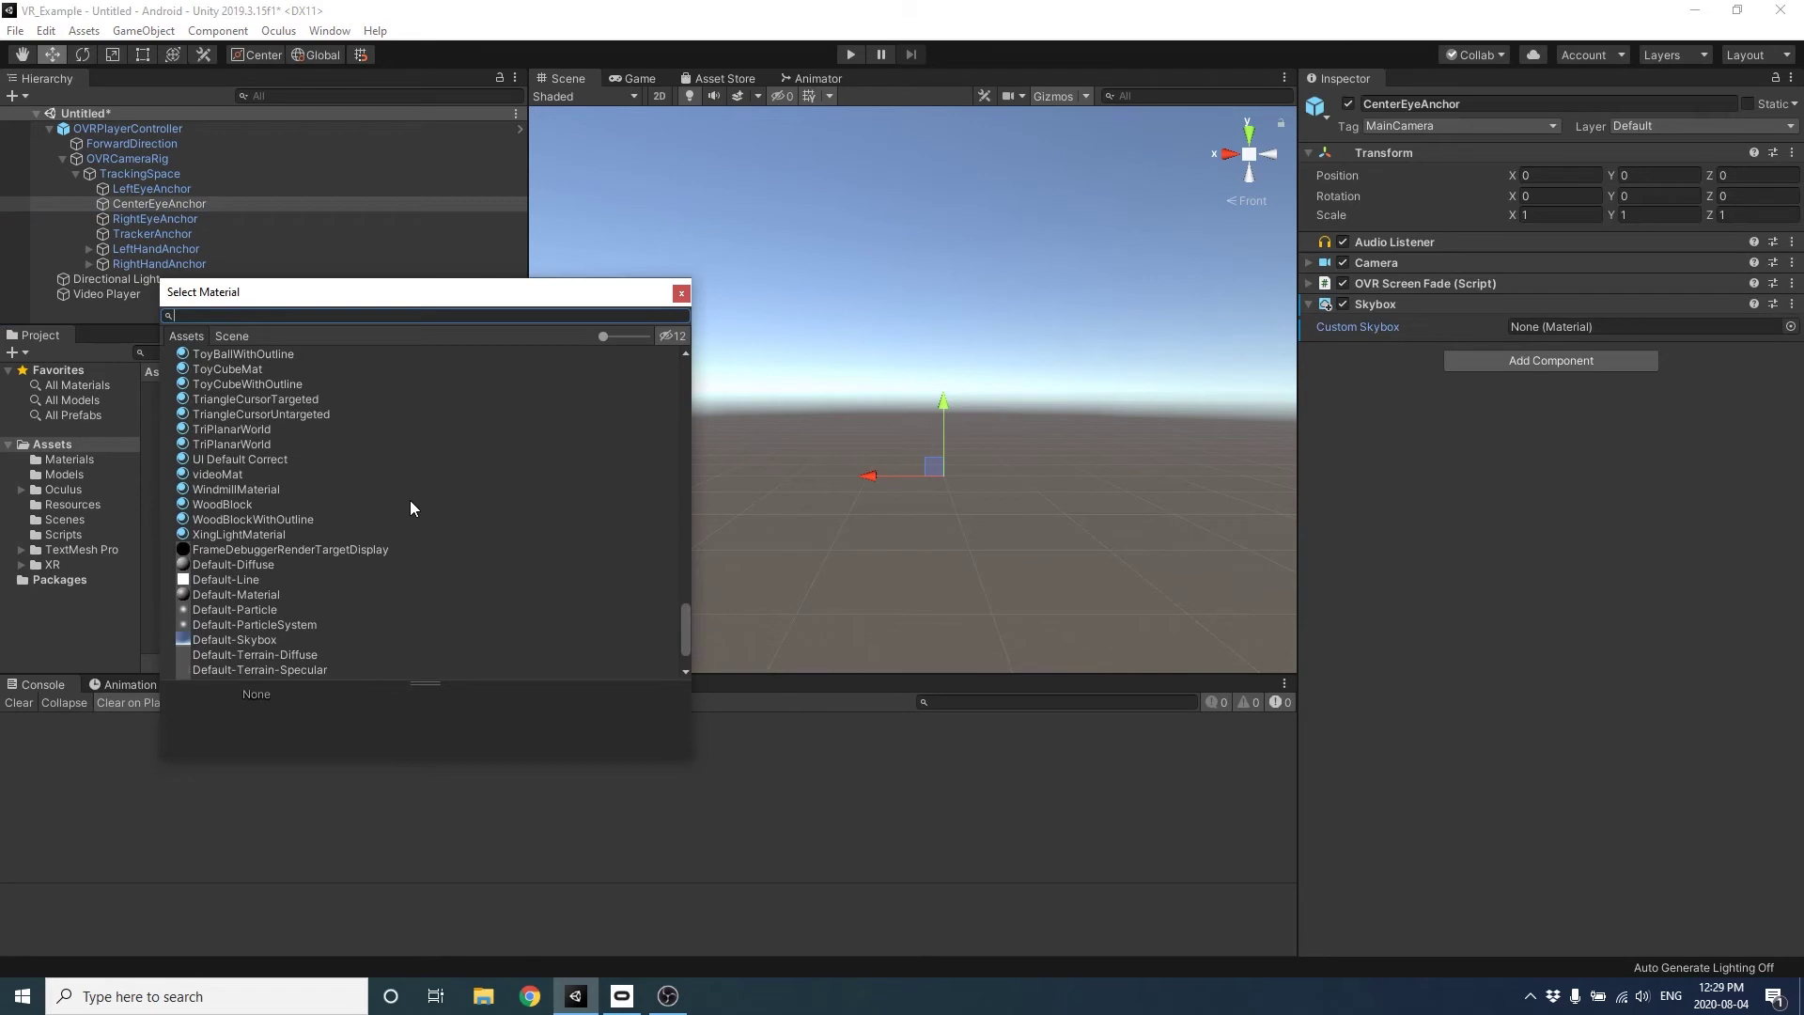
left_click(201, 475)
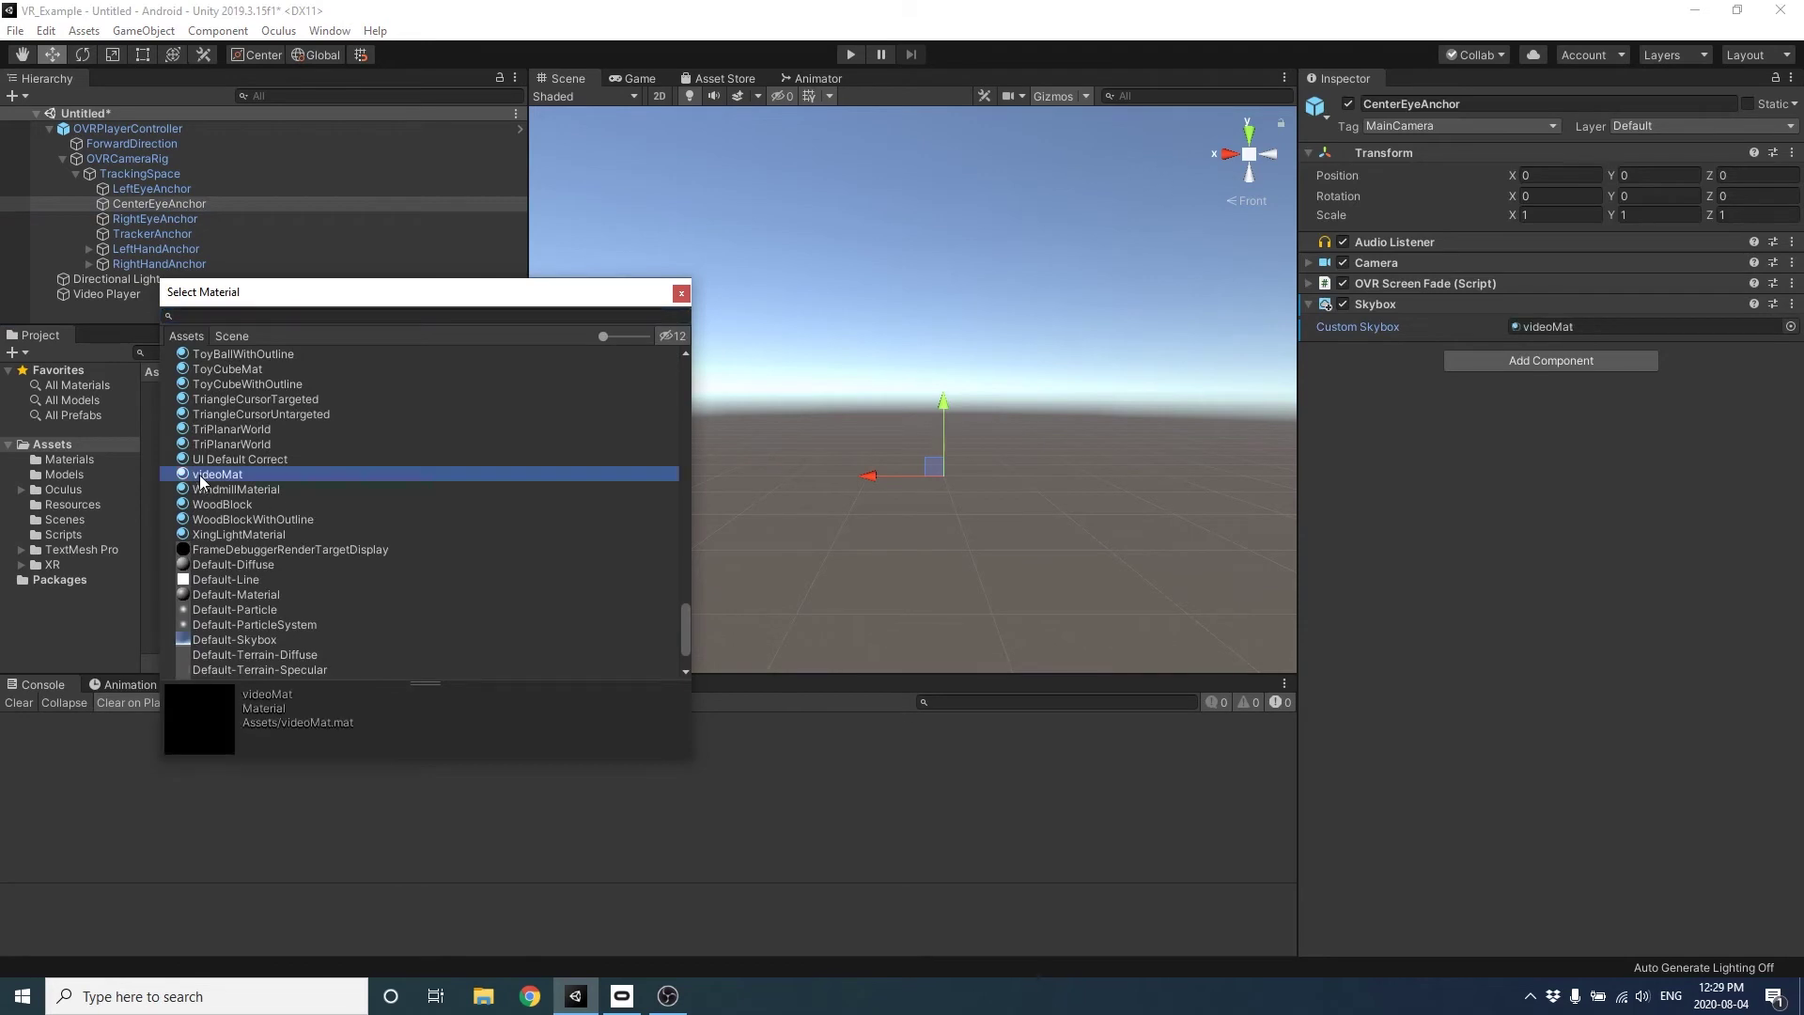
left_click(681, 296)
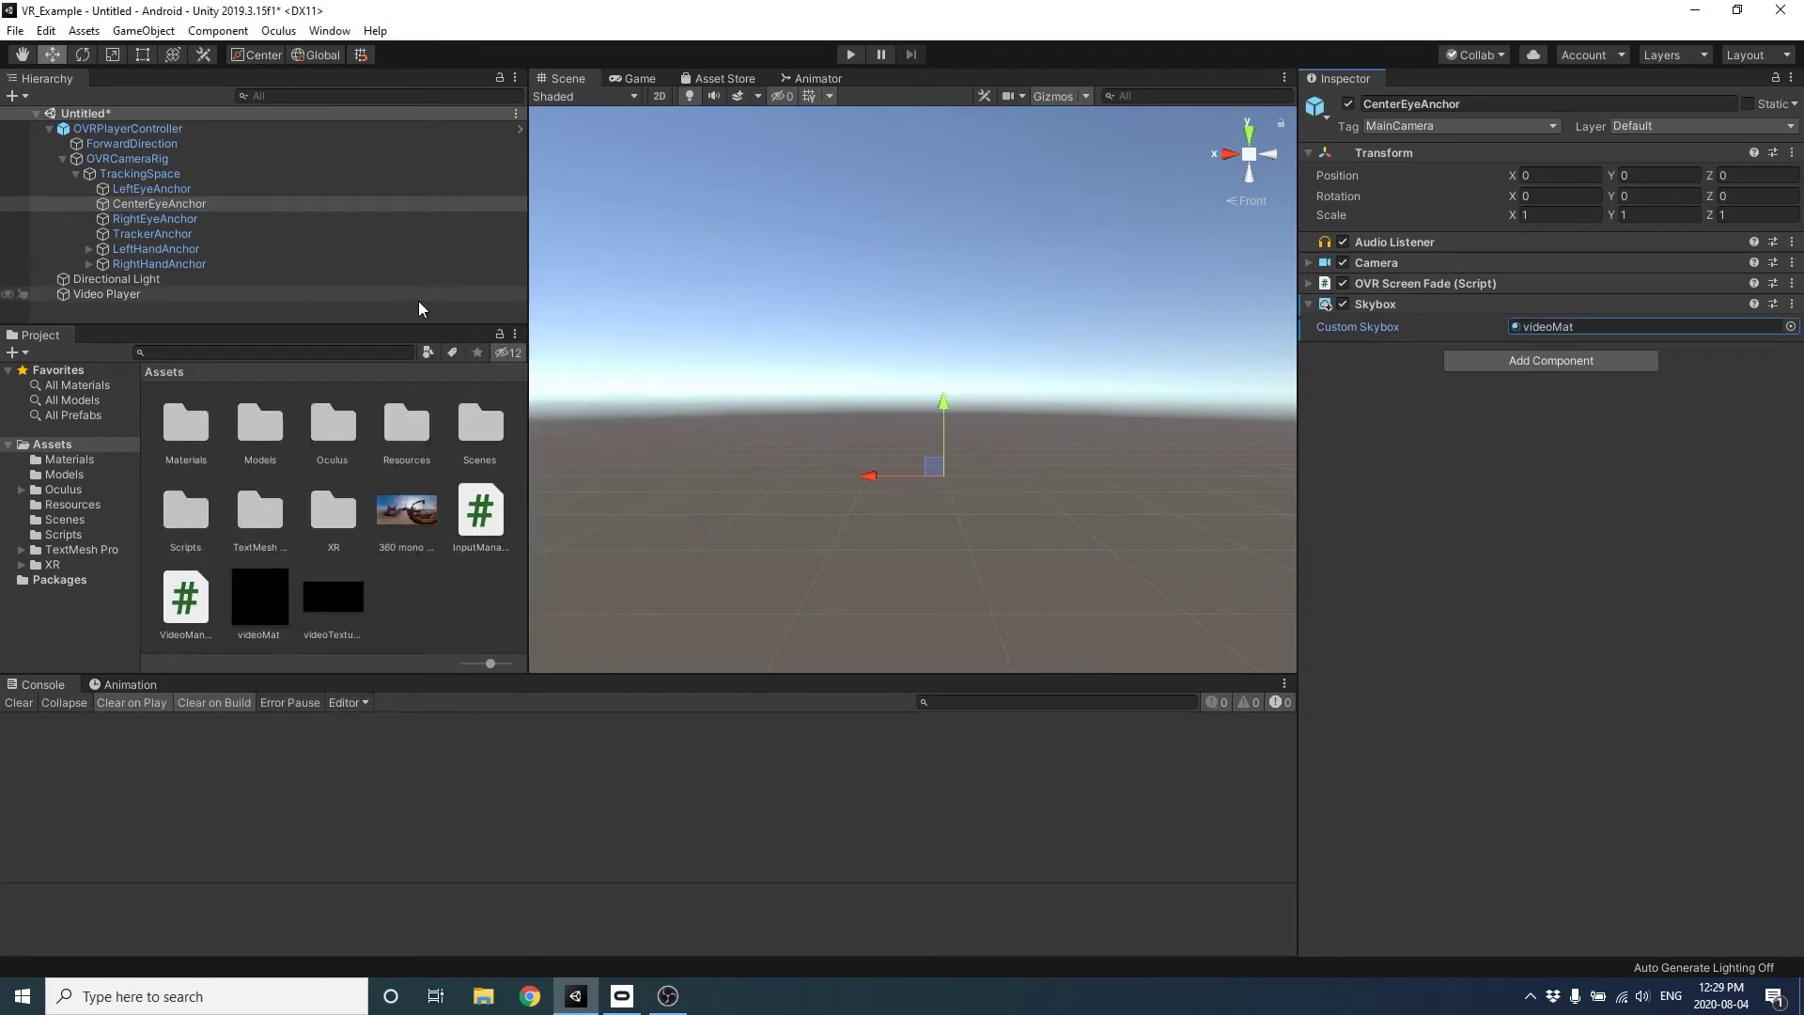
left_click(50, 131)
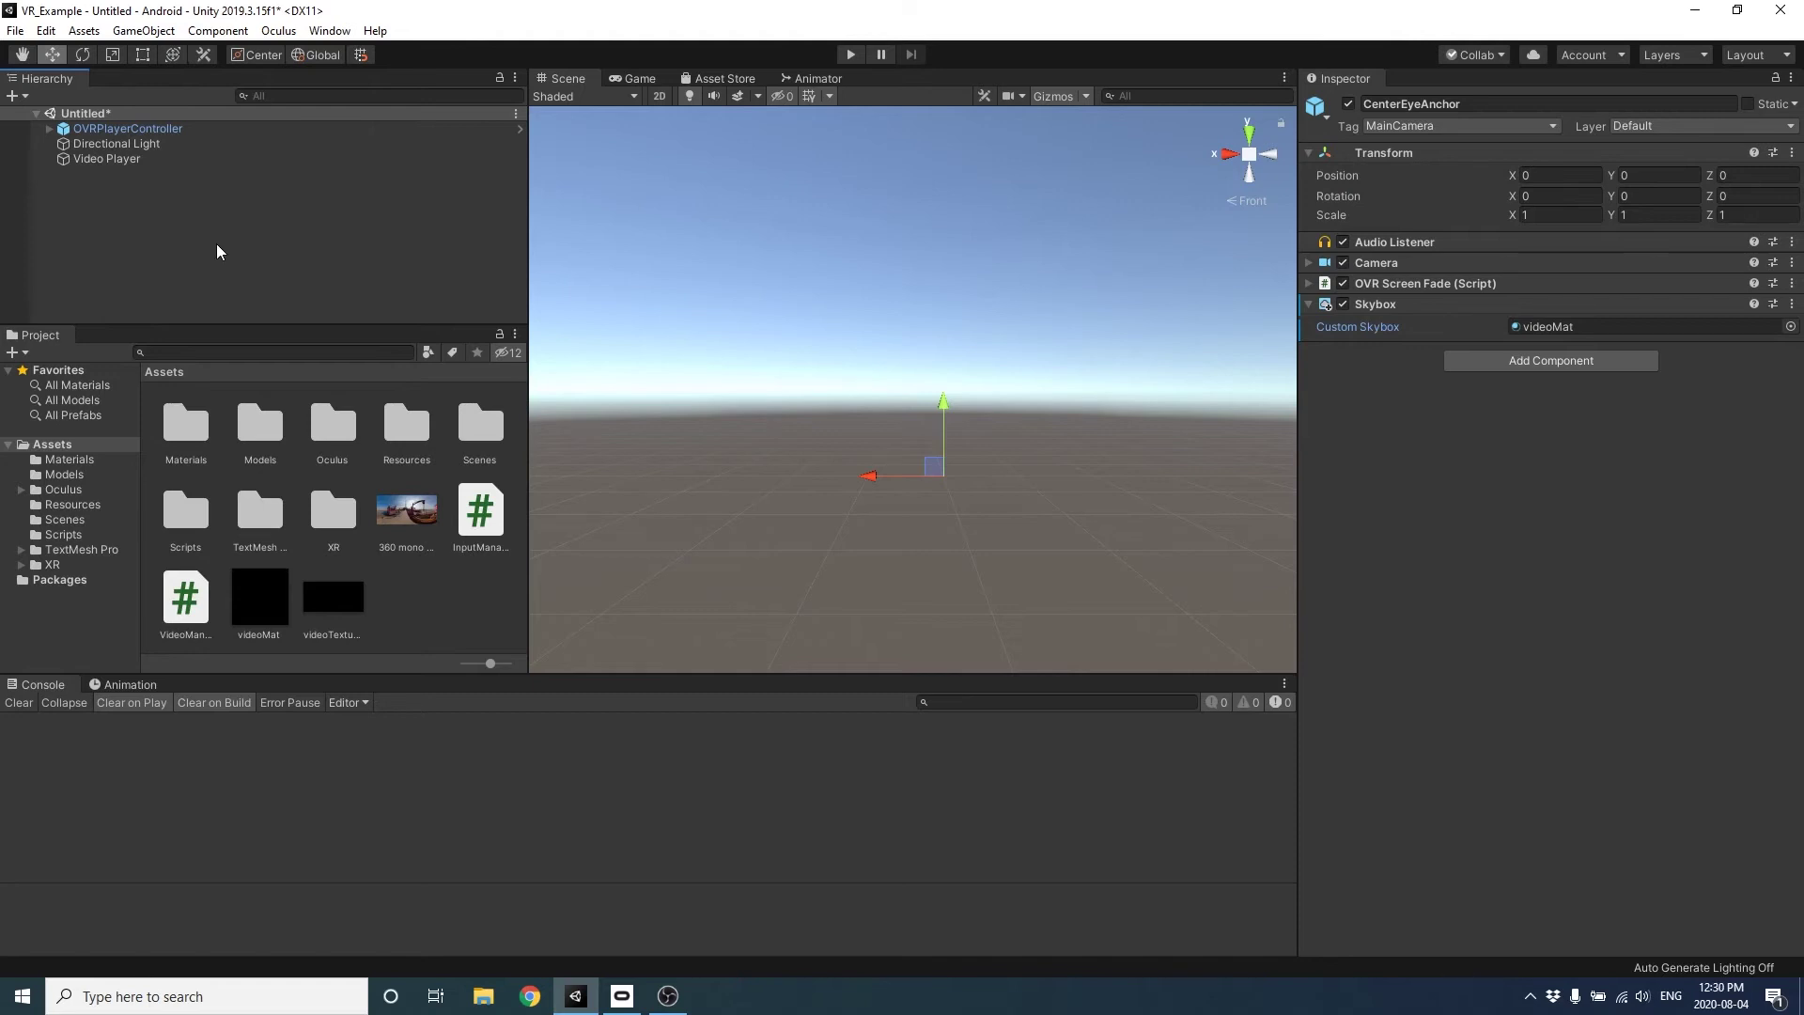
key("ctrl+s")
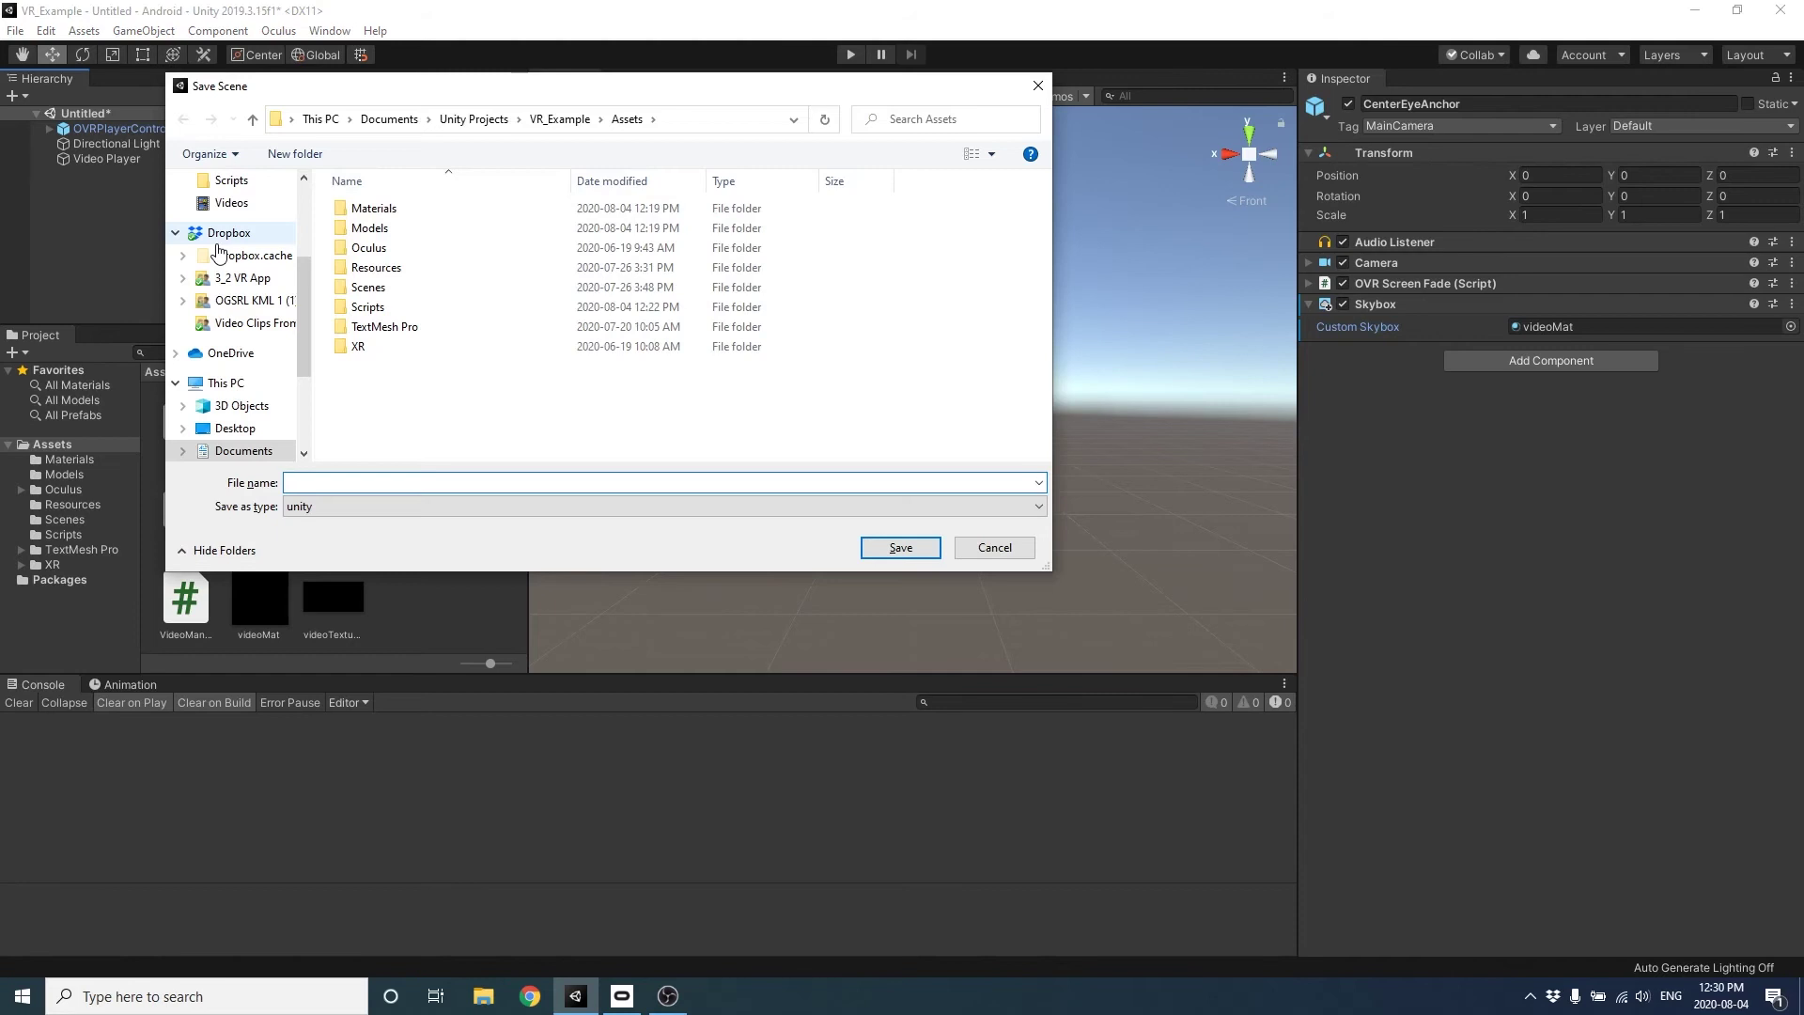
Save the scene as '360VideoScene', correcting the mistyped file name.
type("360")
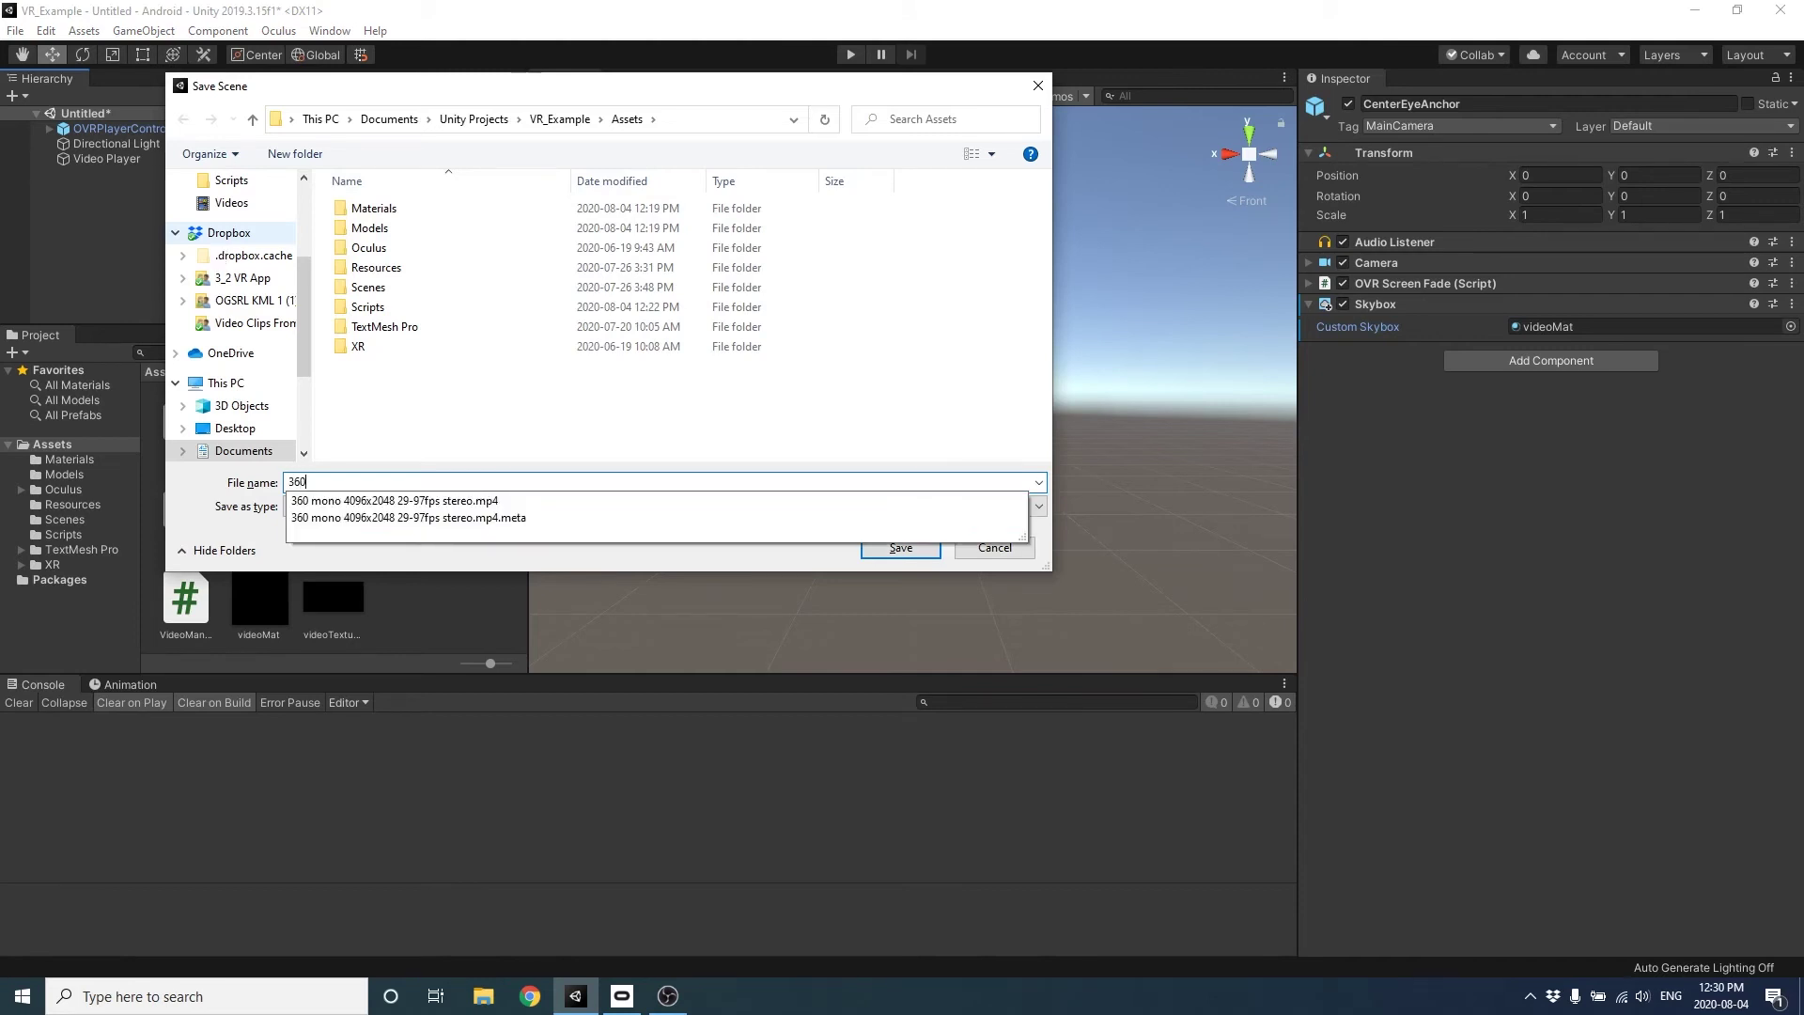
type("vieeo")
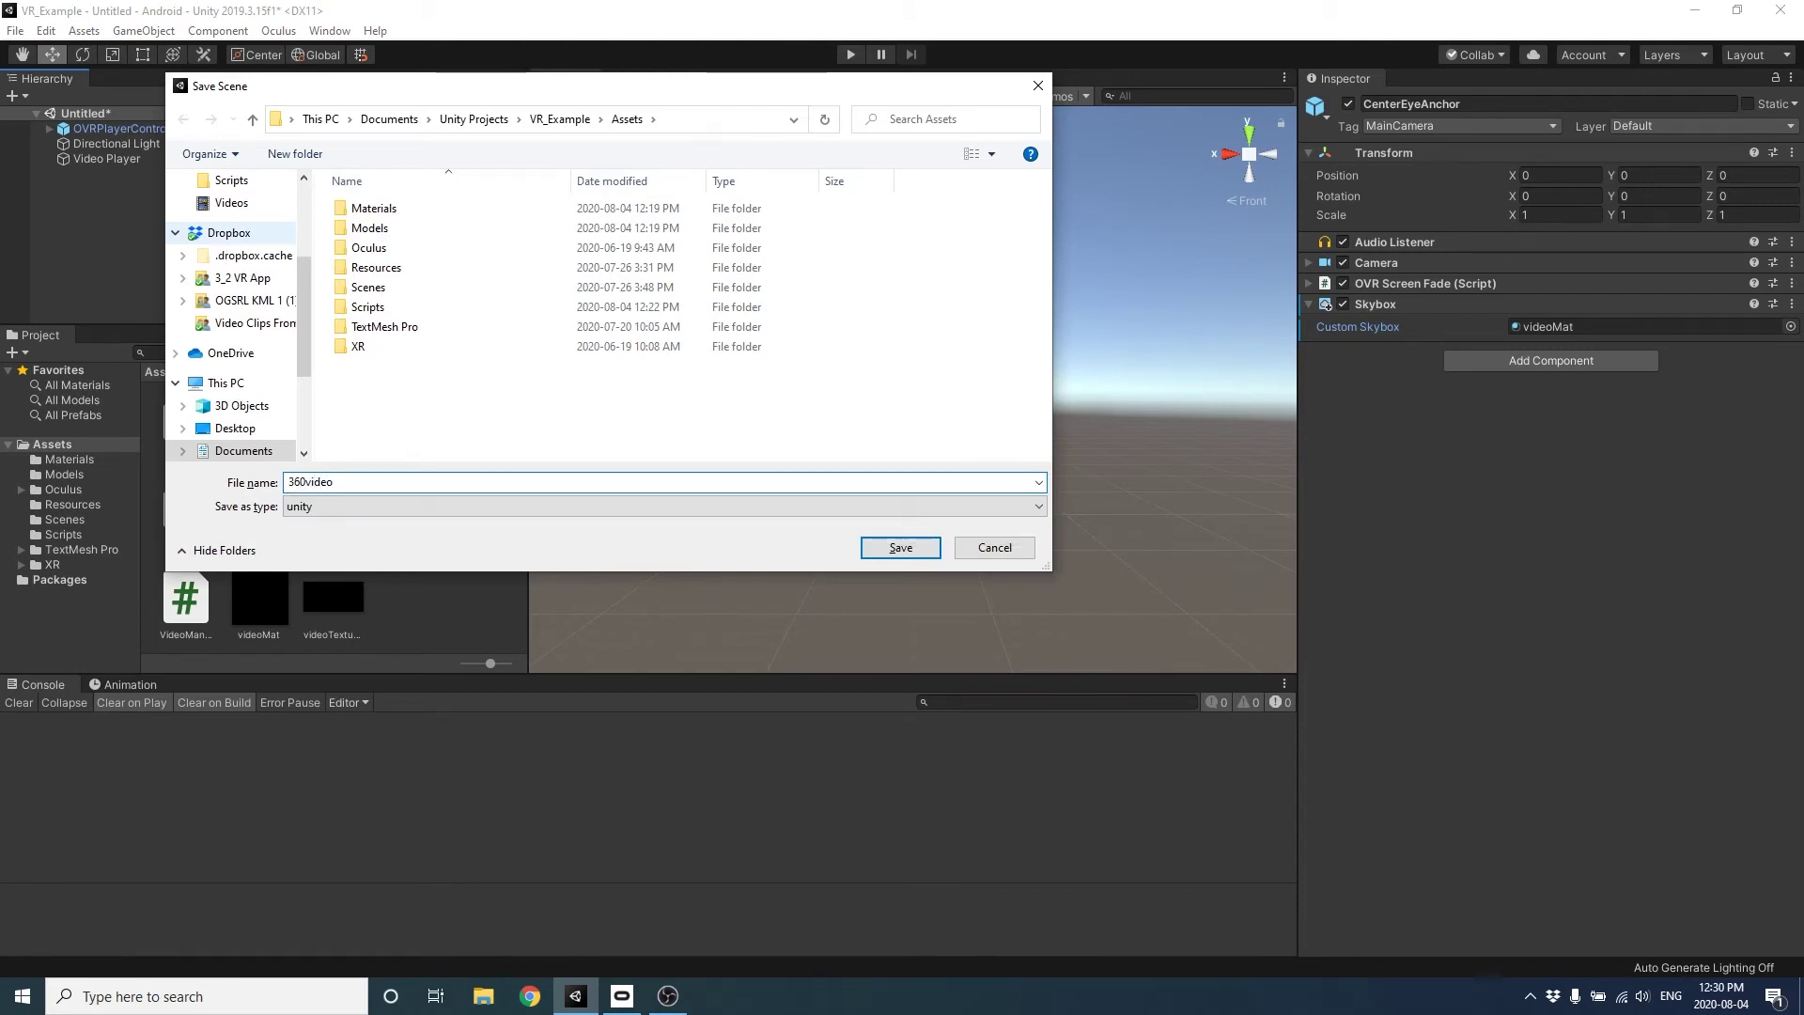
key("BackSpace")
key("BackSpace")
key("BackSpace")
key("BackSpace")
key("BackSpace")
type("VideoScene")
key("Return")
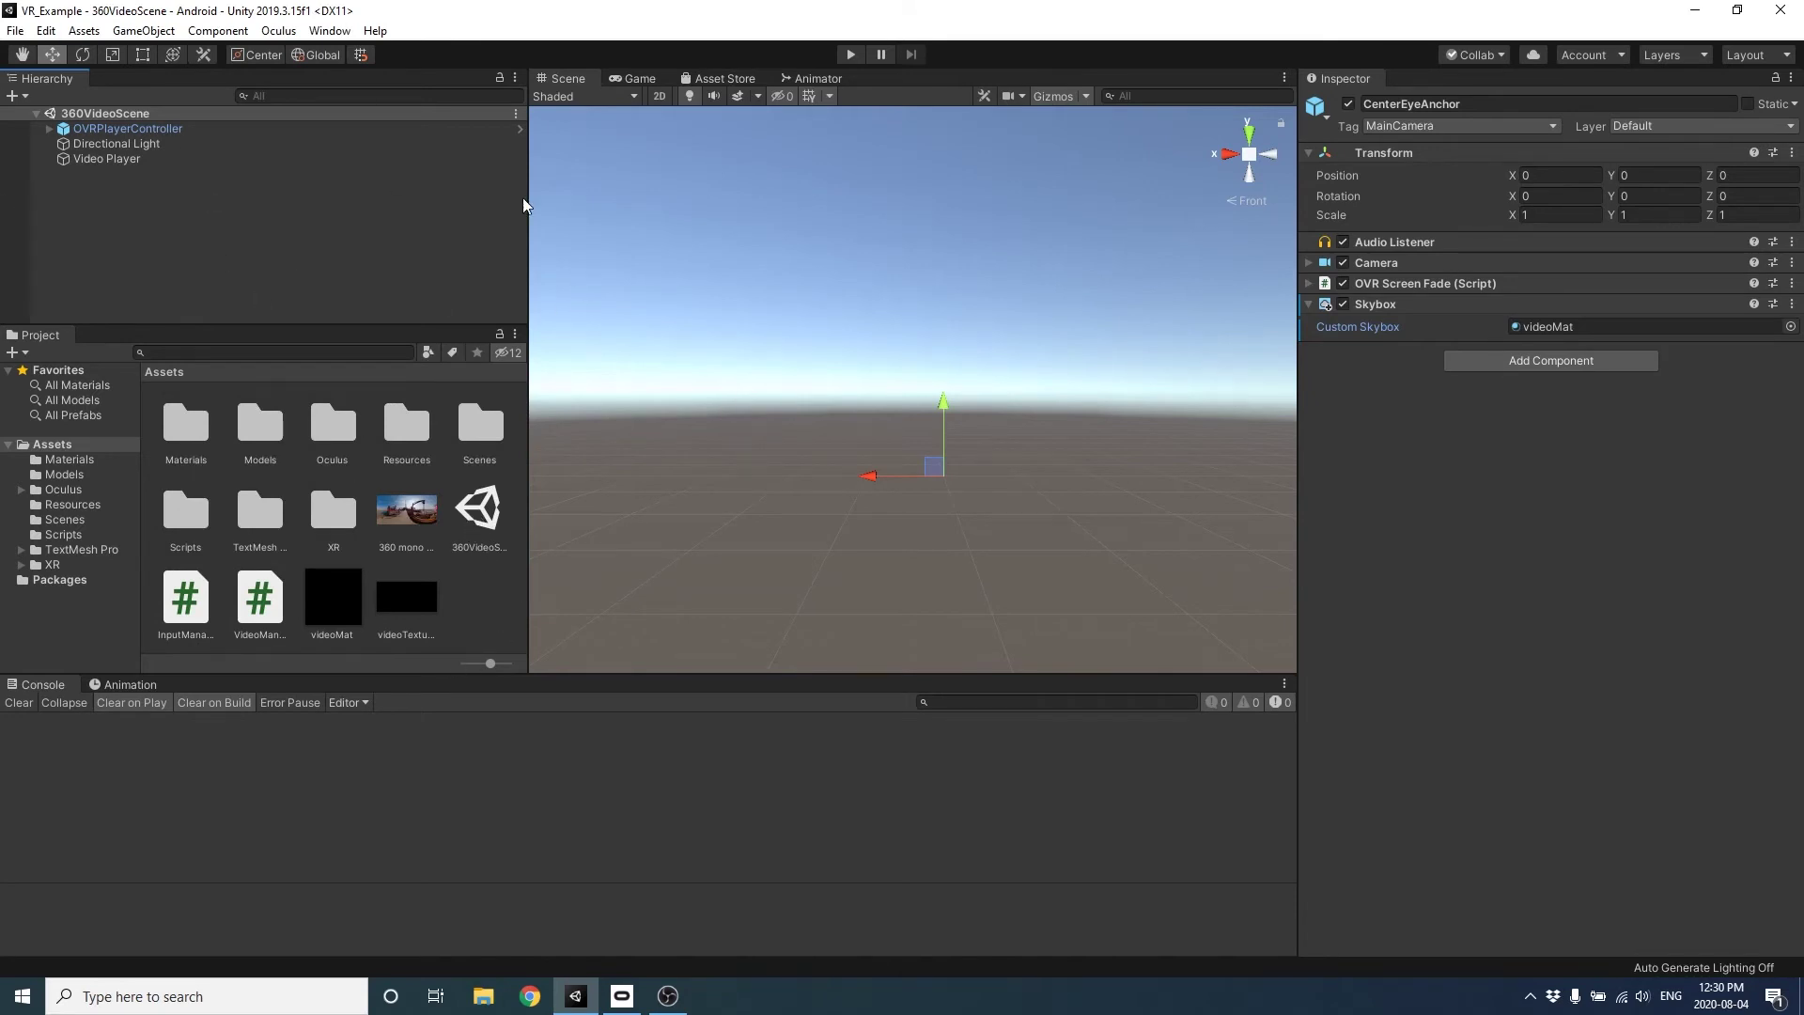
Attach the Video Manager script to the Video Player object, collapsing its OVR Overlay and Video Player panels.
left_click(108, 159)
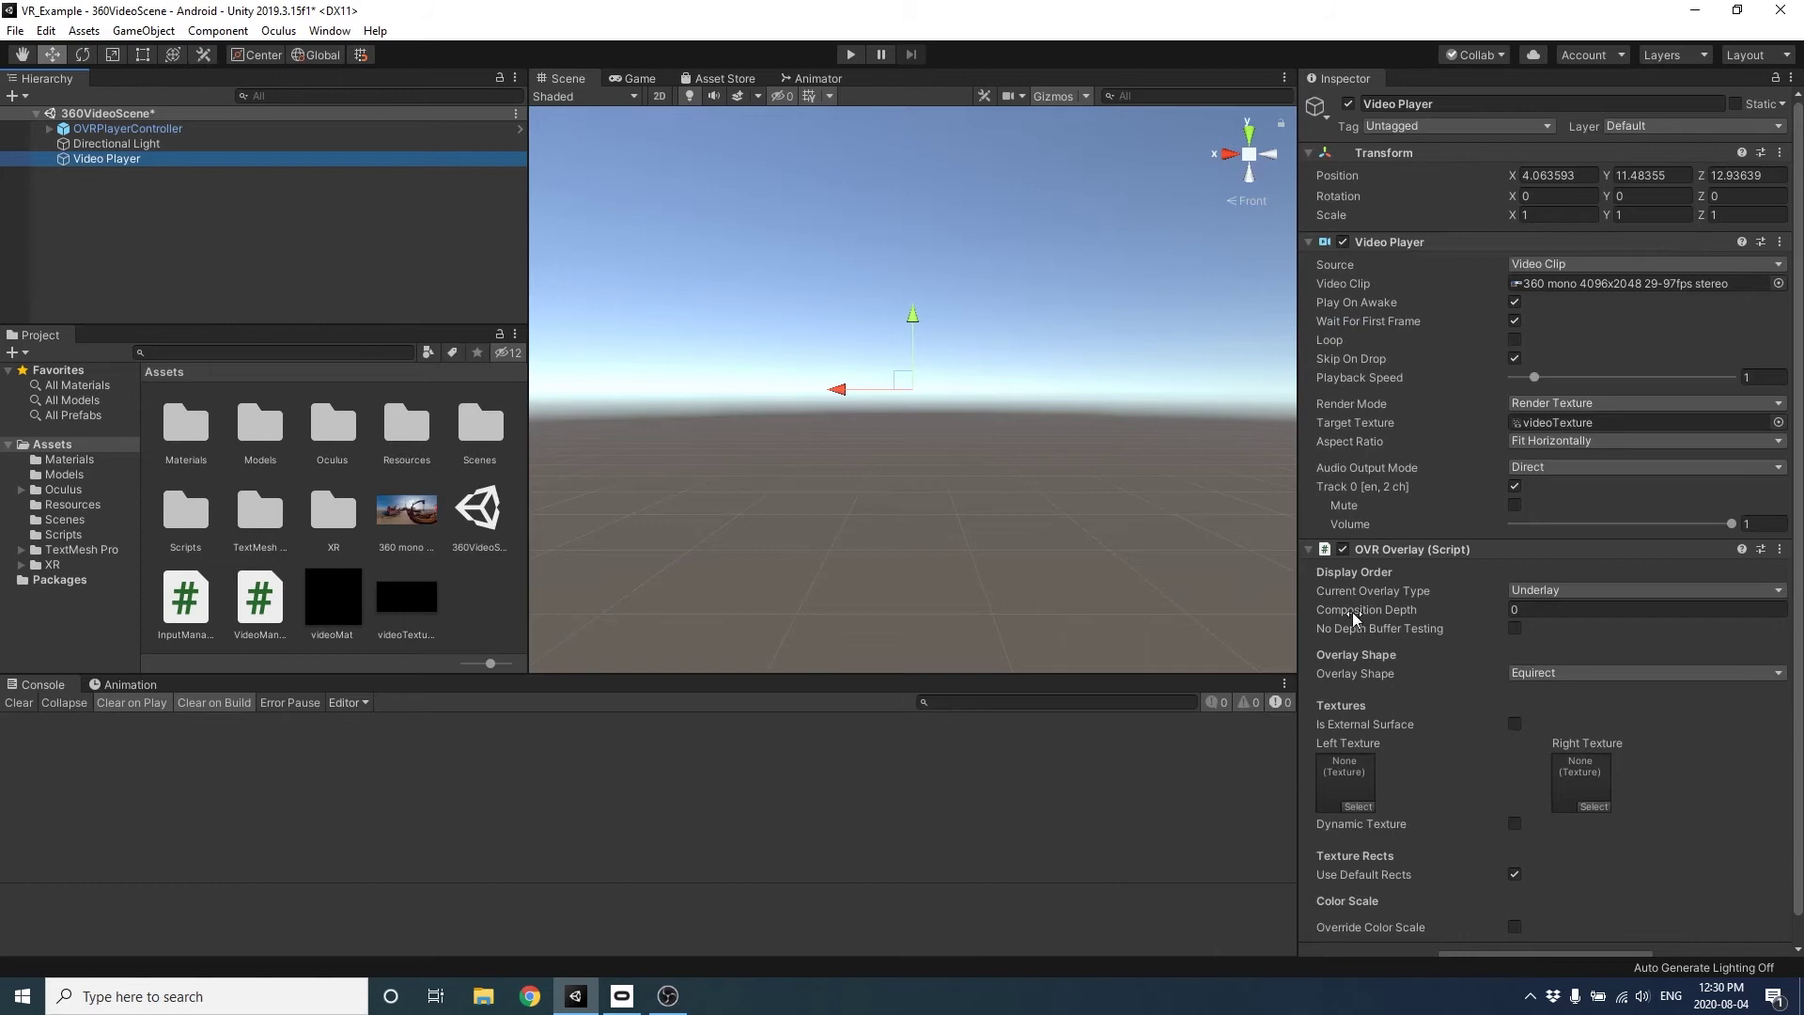
left_click(1404, 550)
left_click(1425, 242)
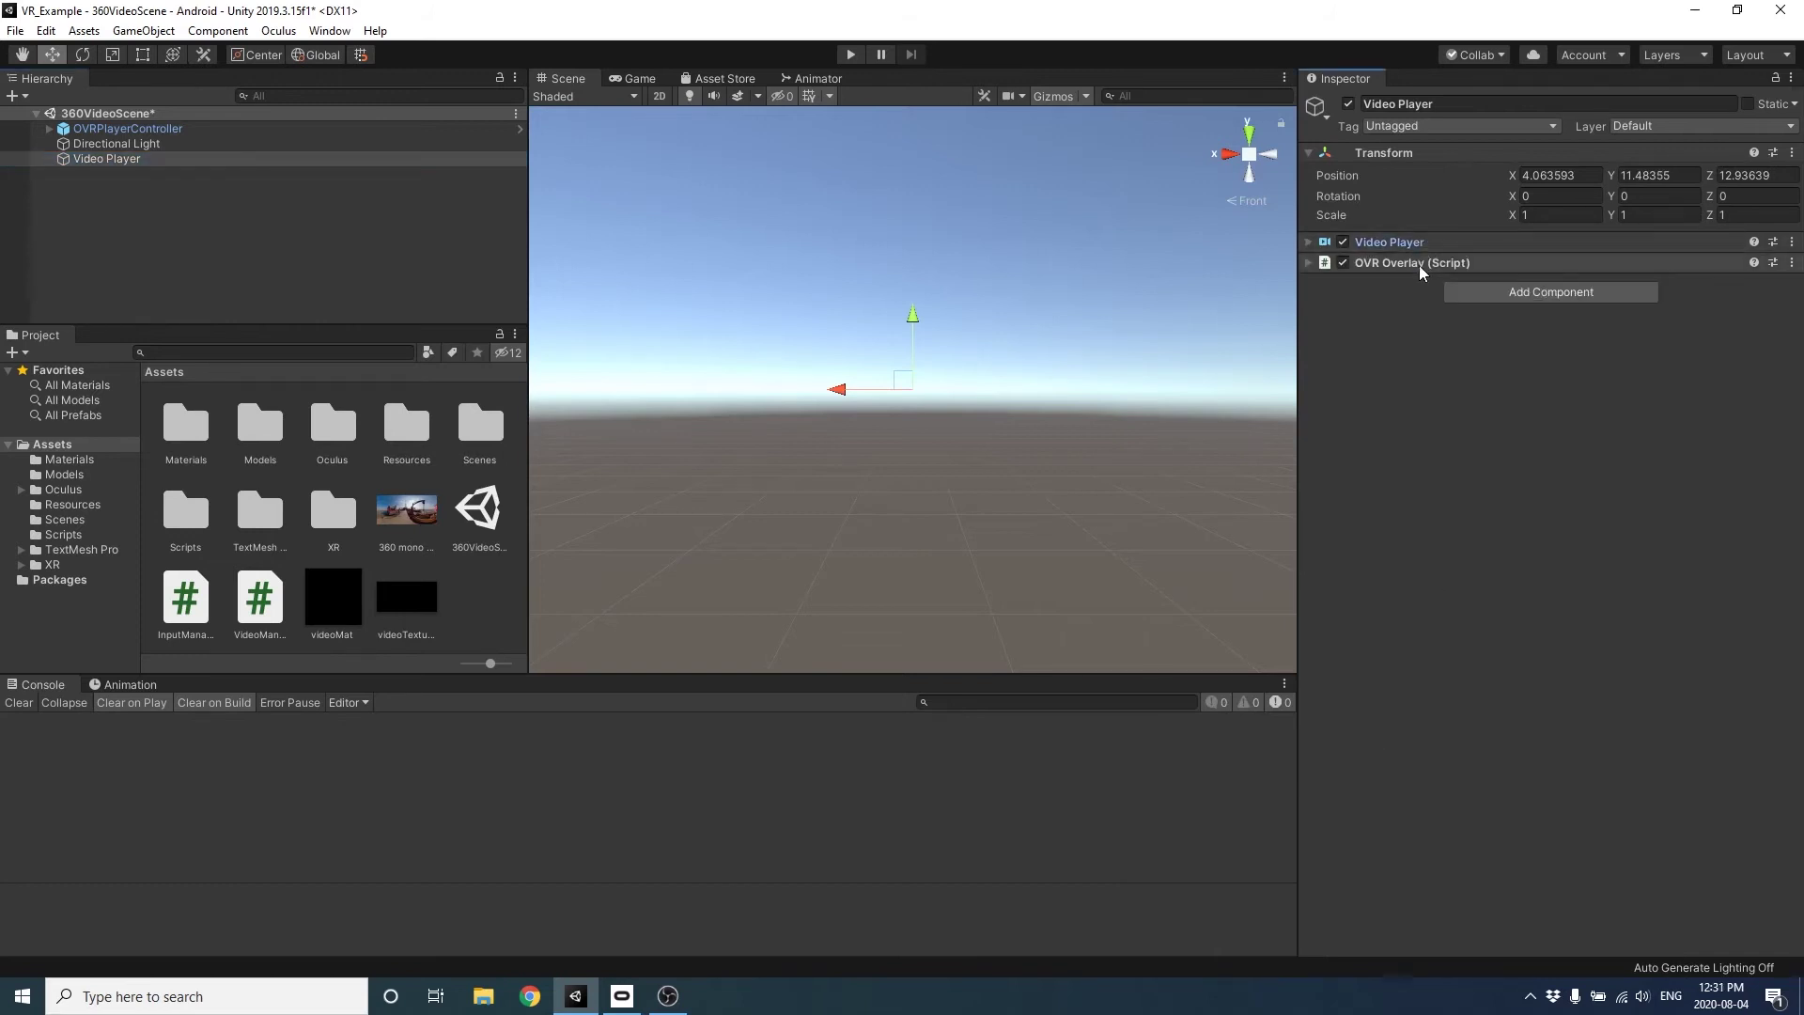
left_click(1531, 292)
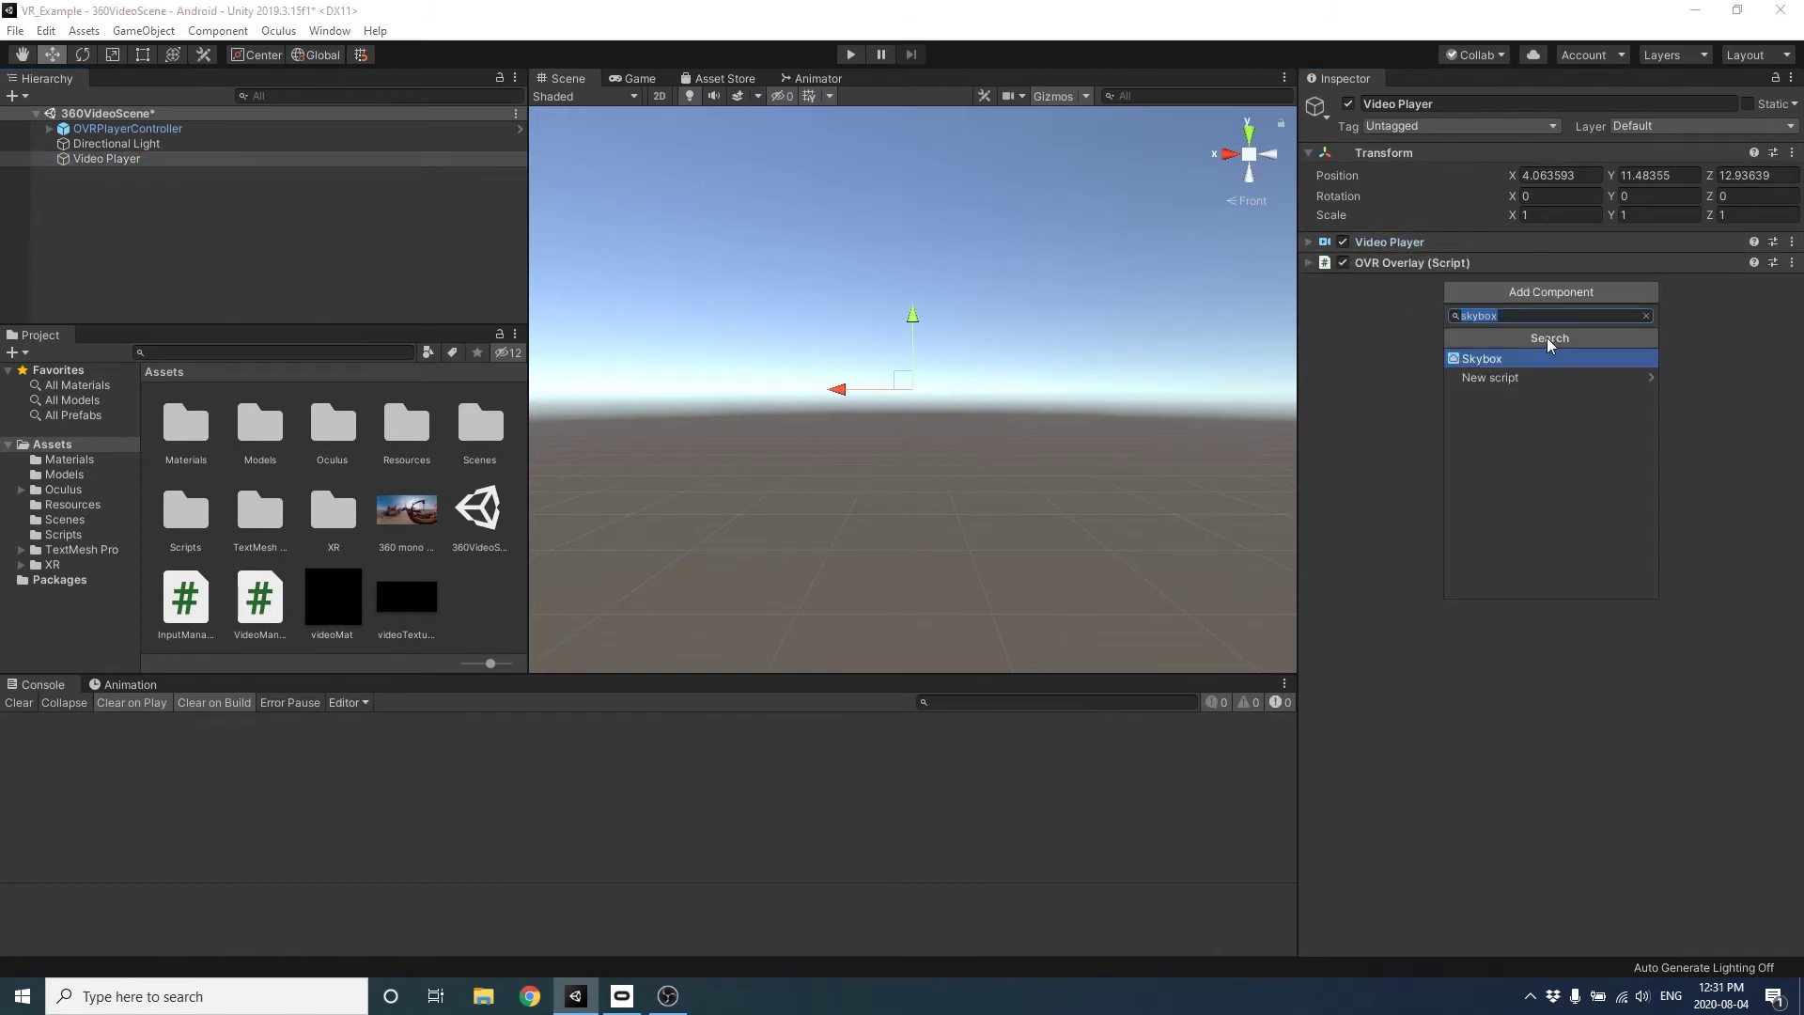
type("vide")
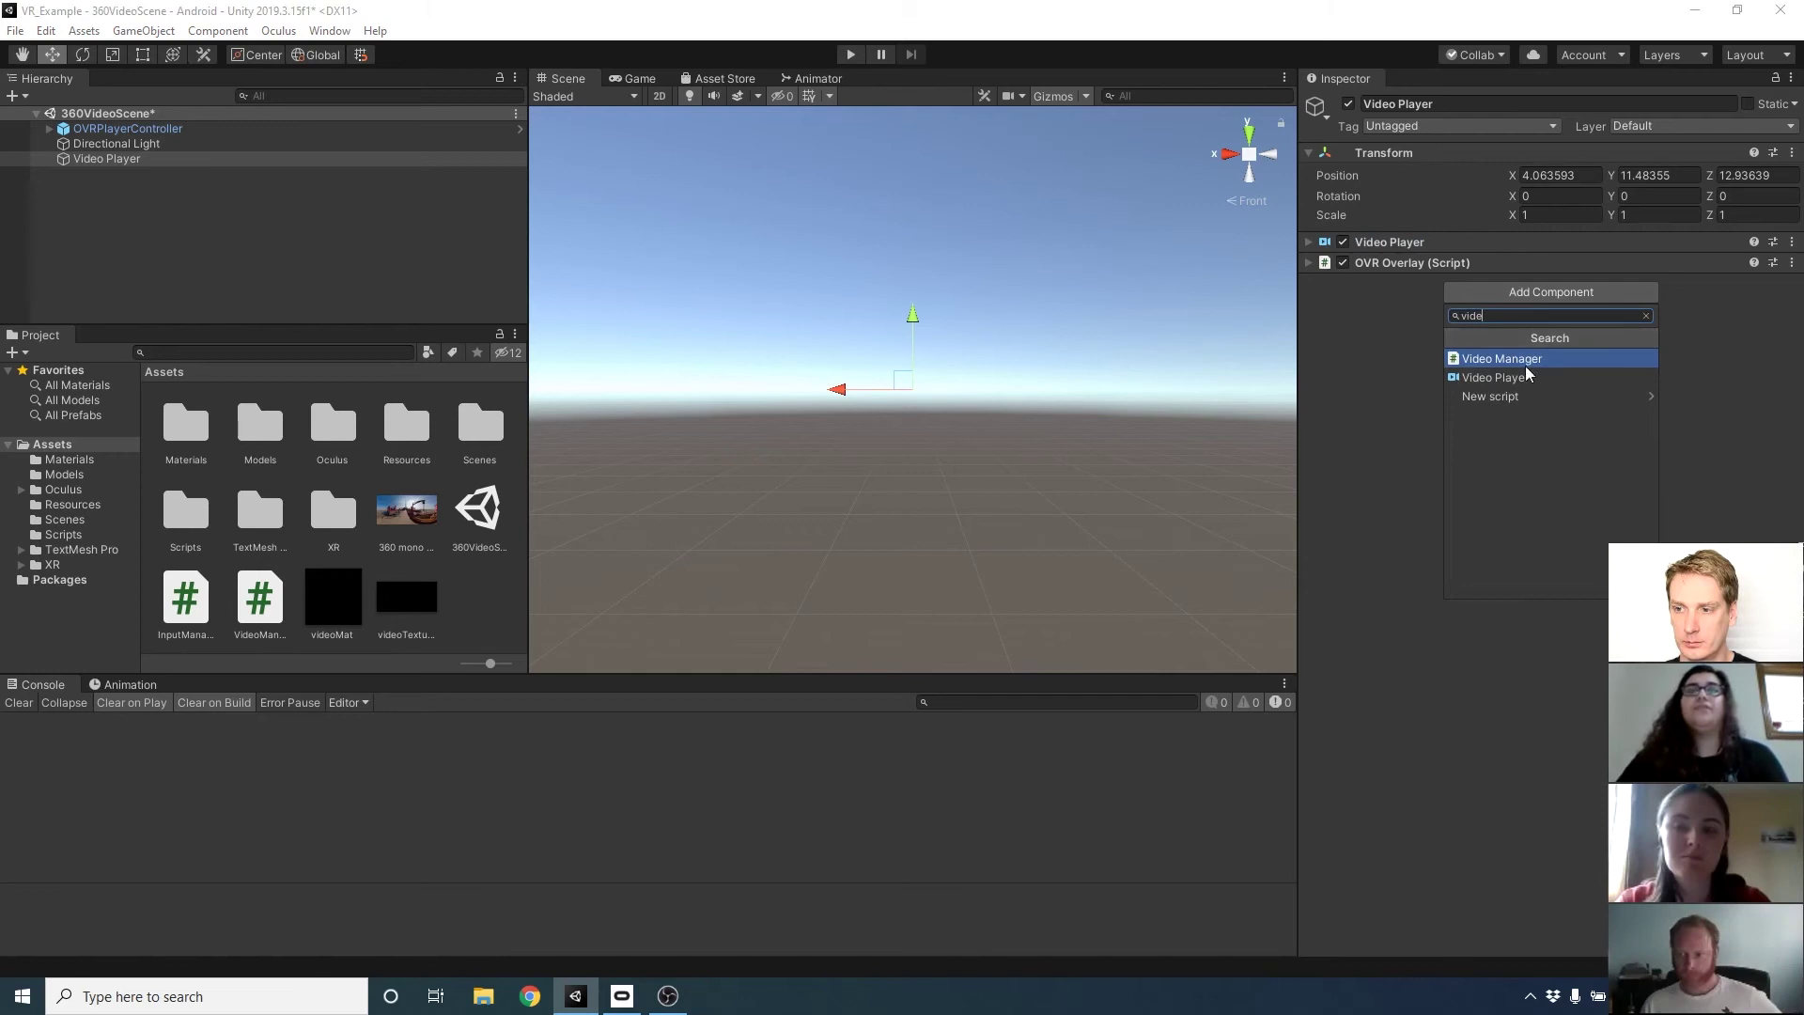
left_click(1529, 360)
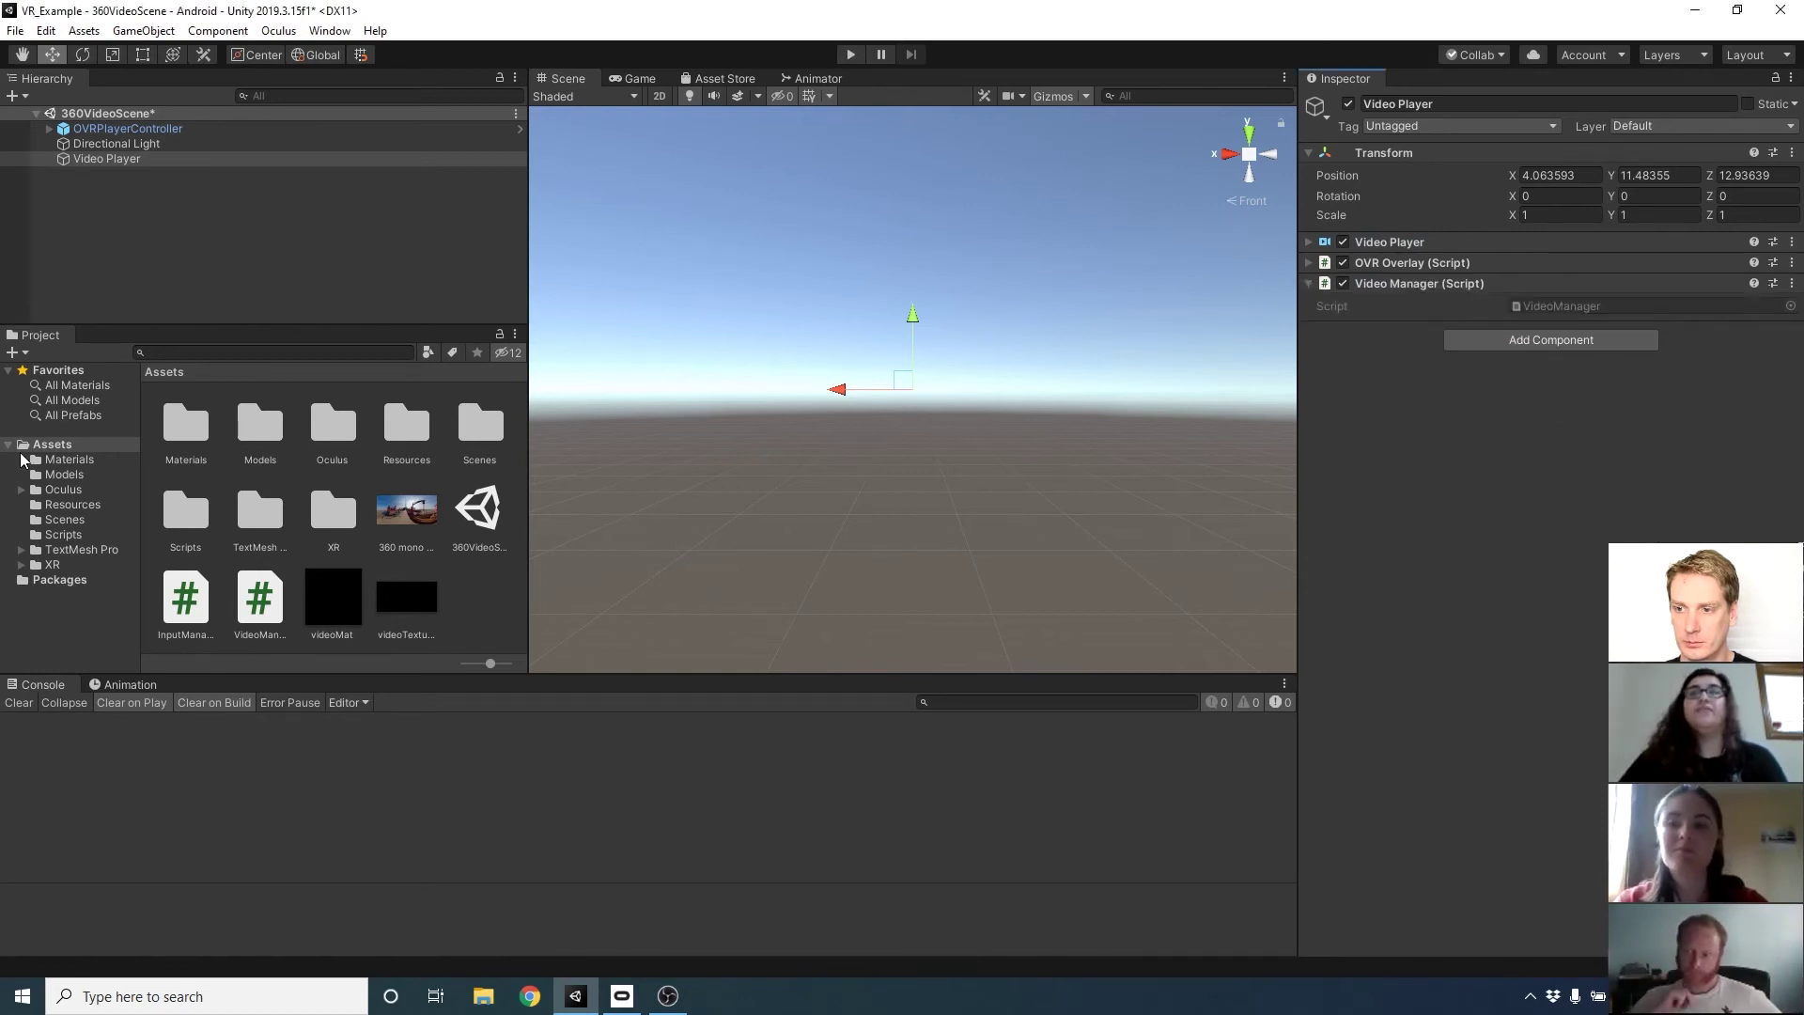
left_click(226, 222)
right_click(100, 213)
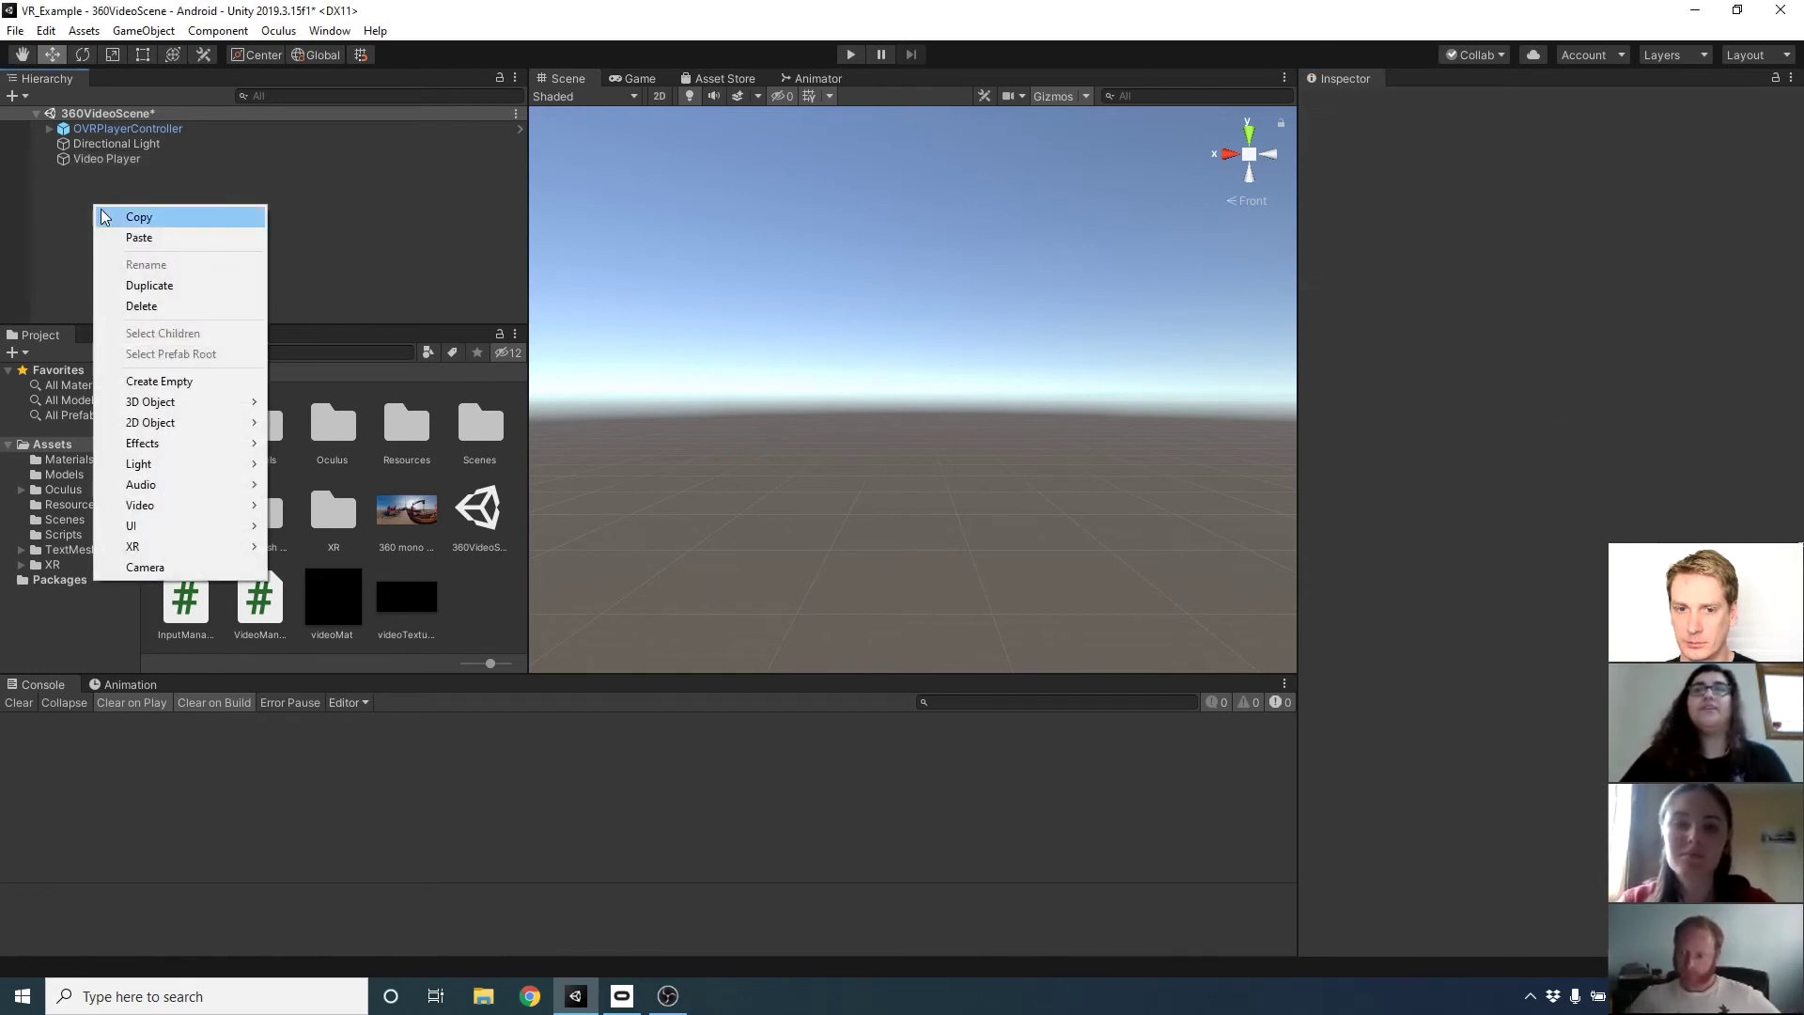
Create an empty game object named 'InputManager'.
left_click(159, 380)
left_click(1447, 105)
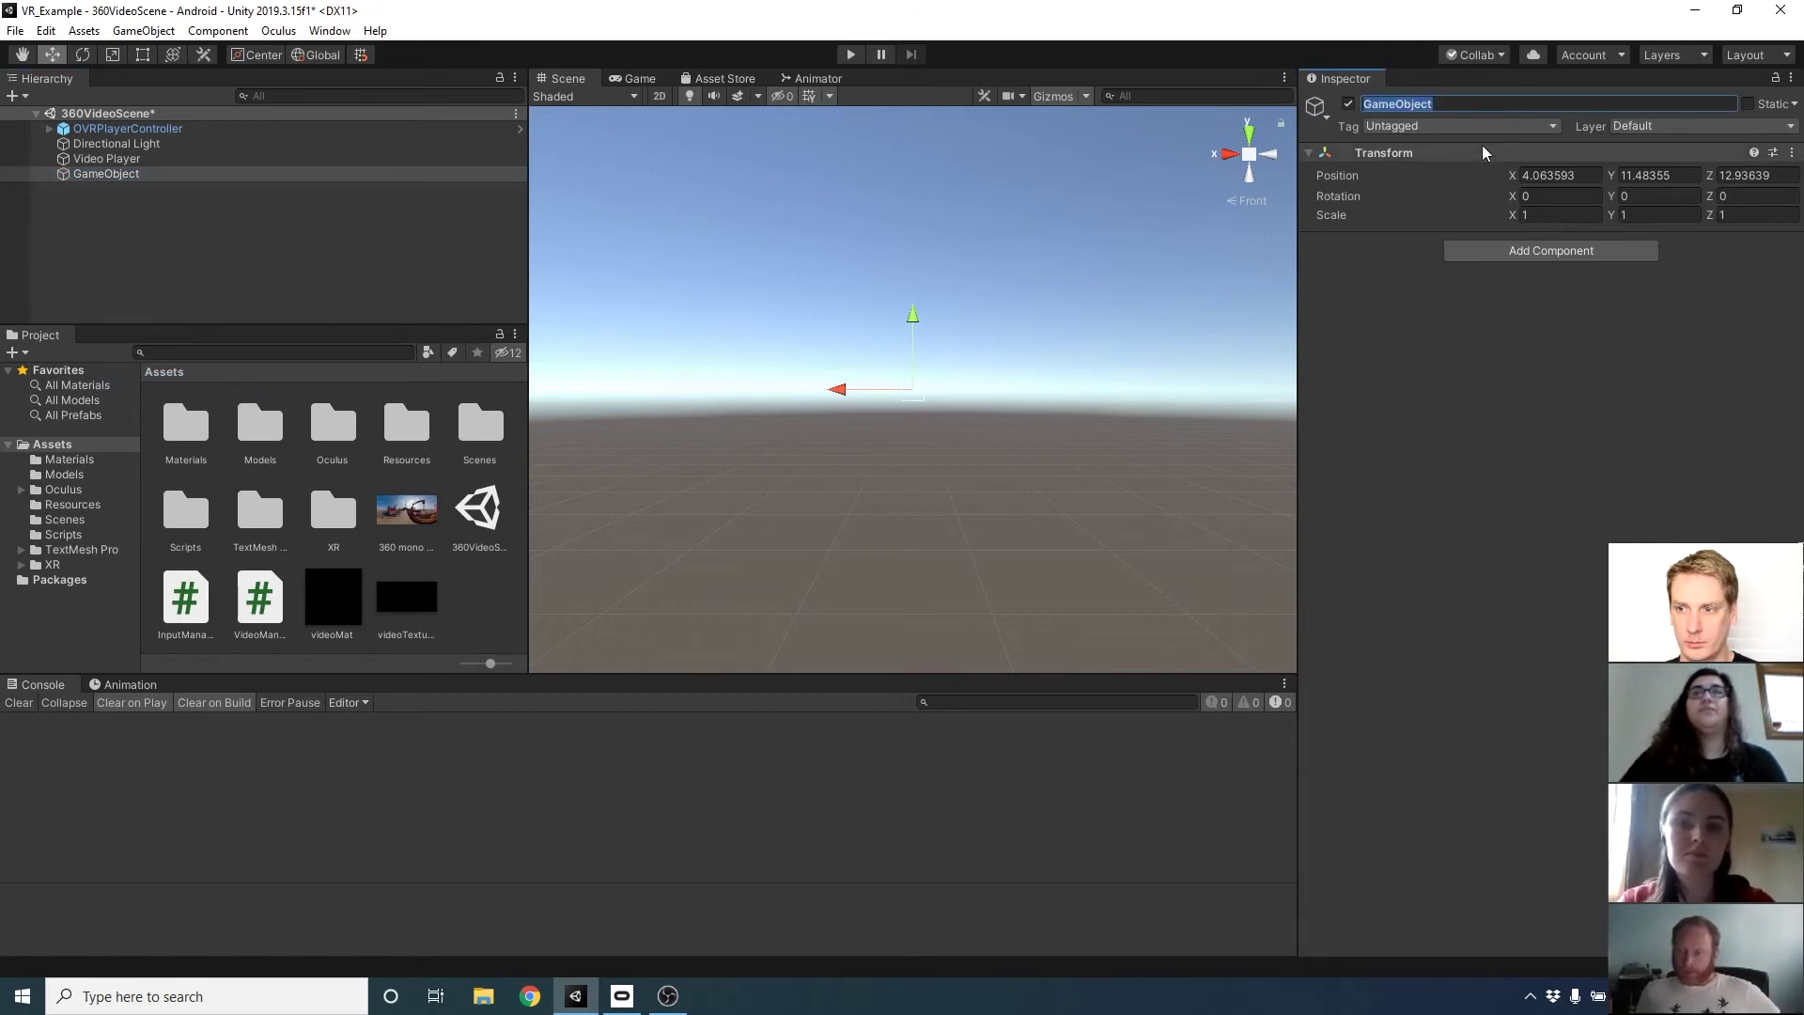
type("InputManager")
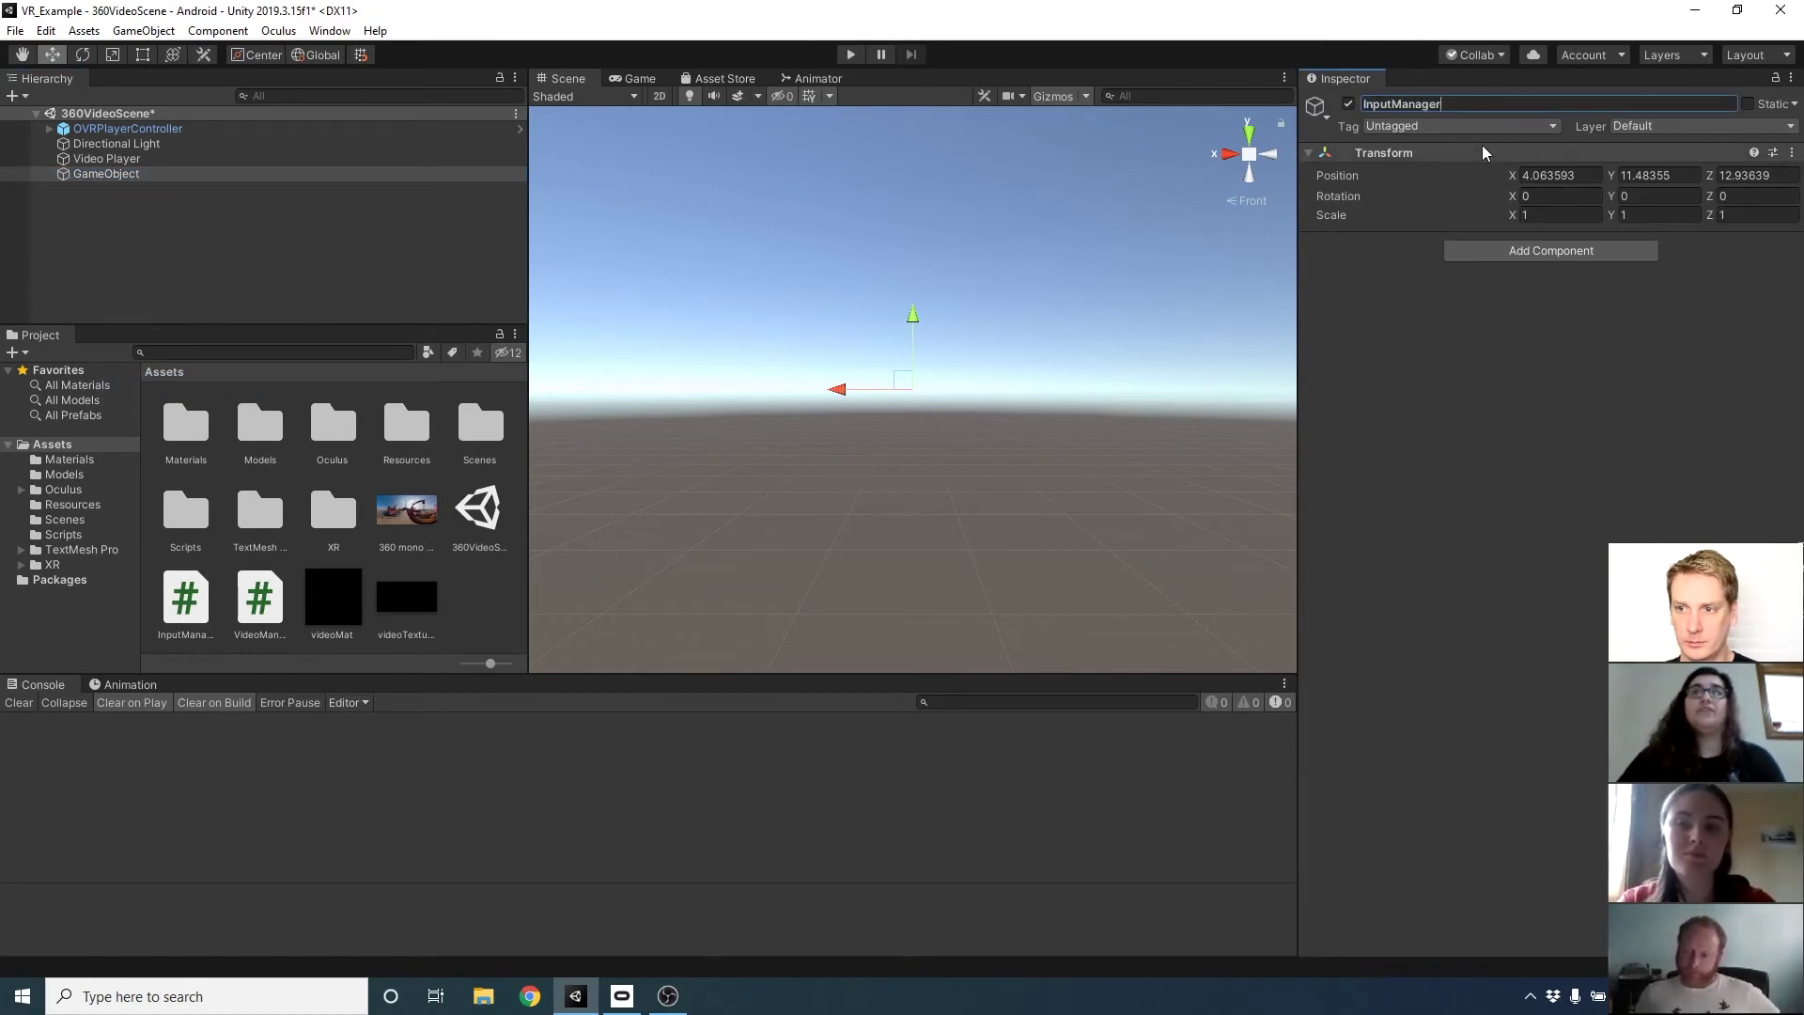
left_click(1391, 393)
Give InputManager an Input Manager script referencing Video Player as its Video Manager, then save the scene.
left_click(1505, 251)
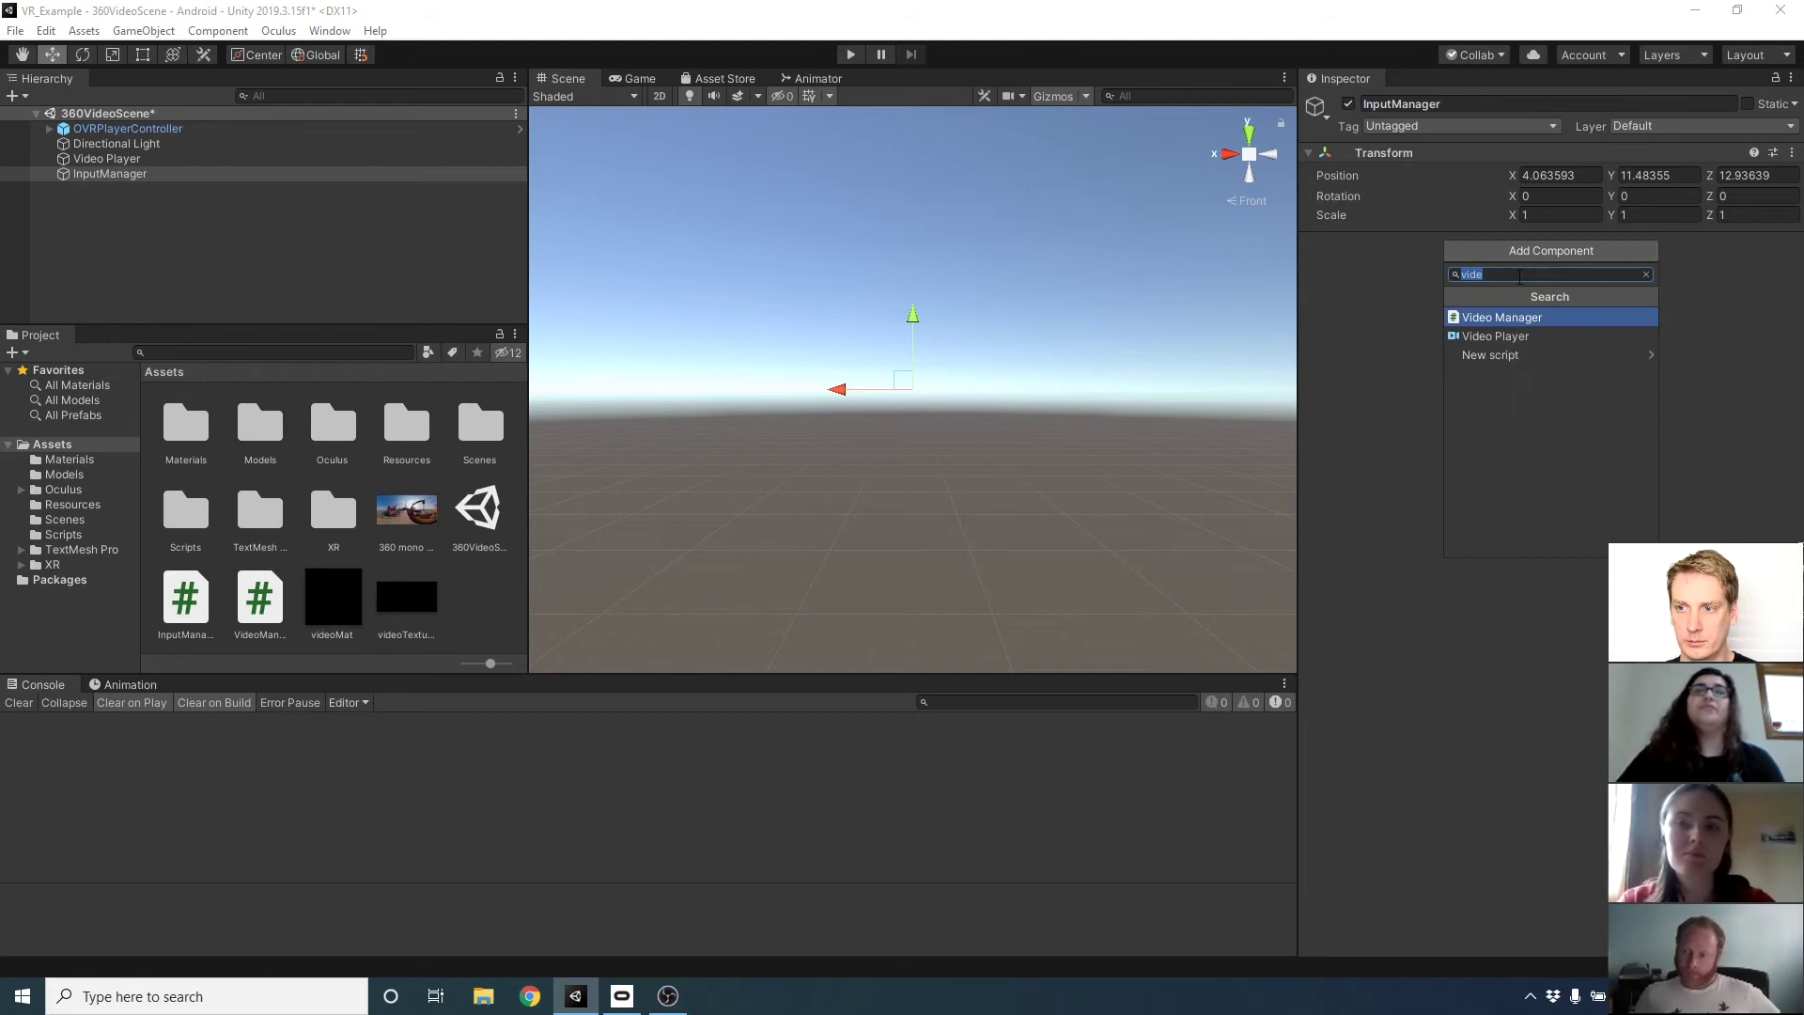
type("input")
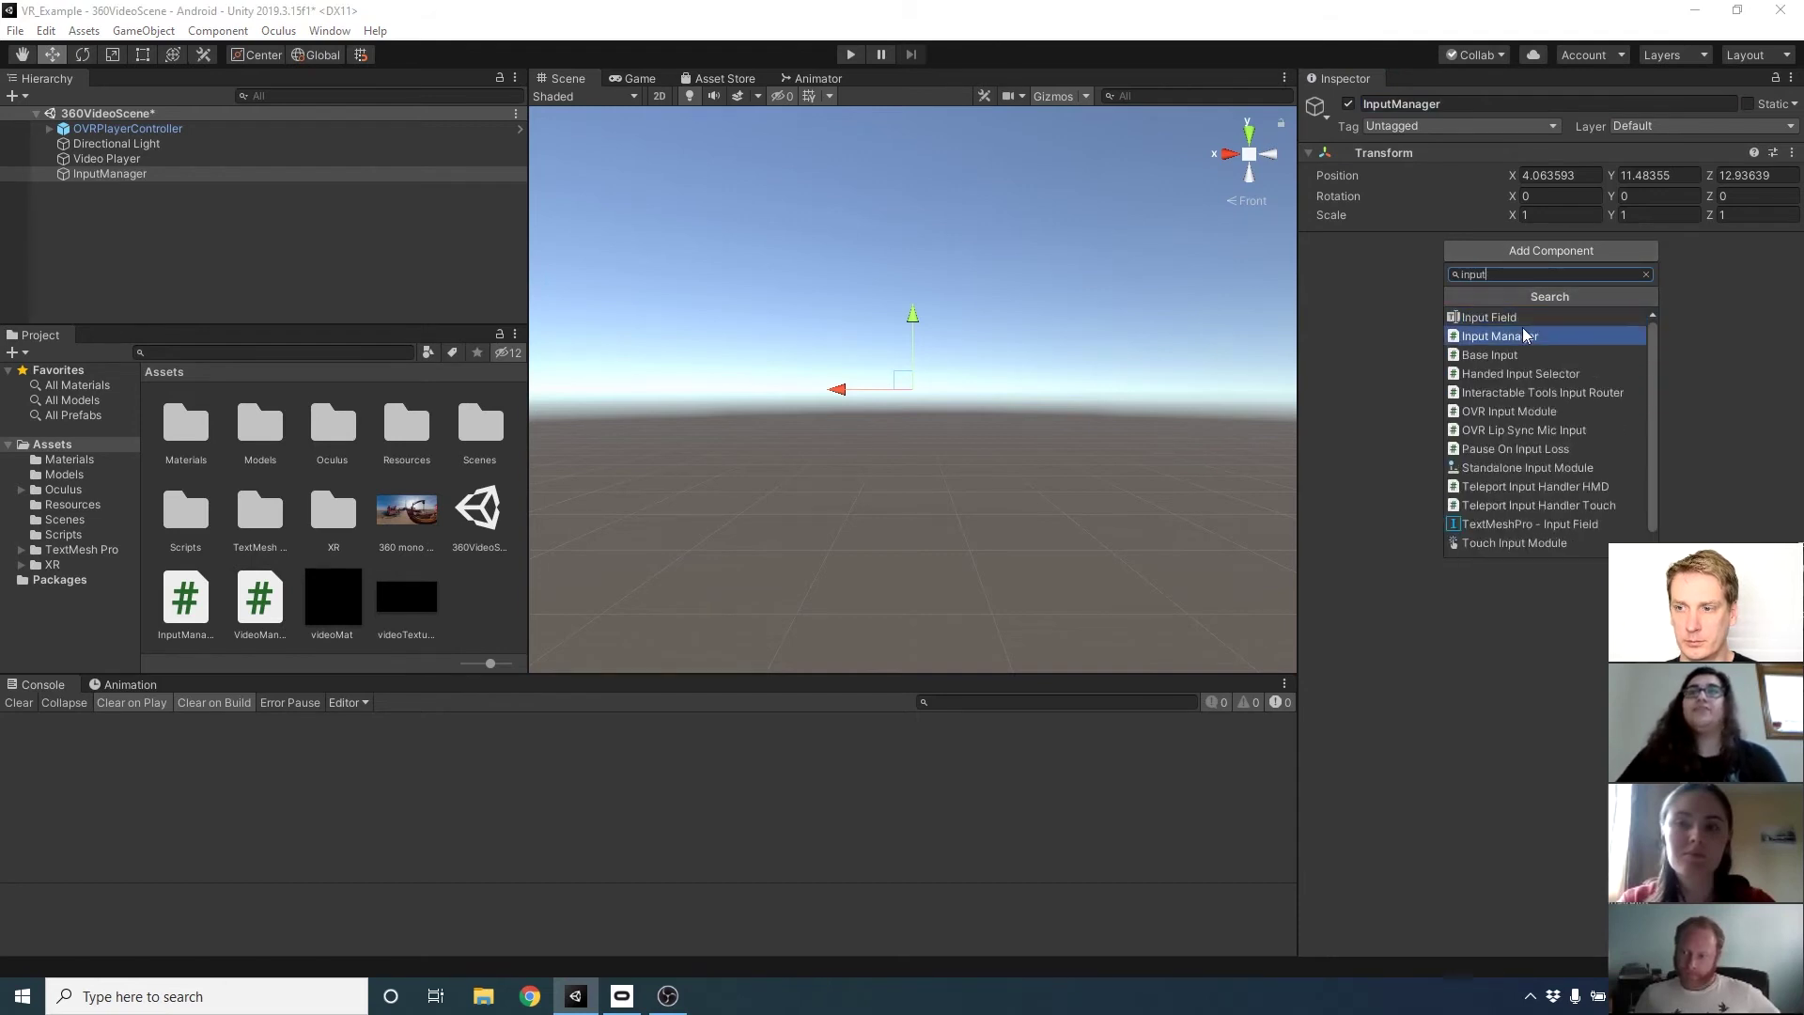
left_click(1522, 337)
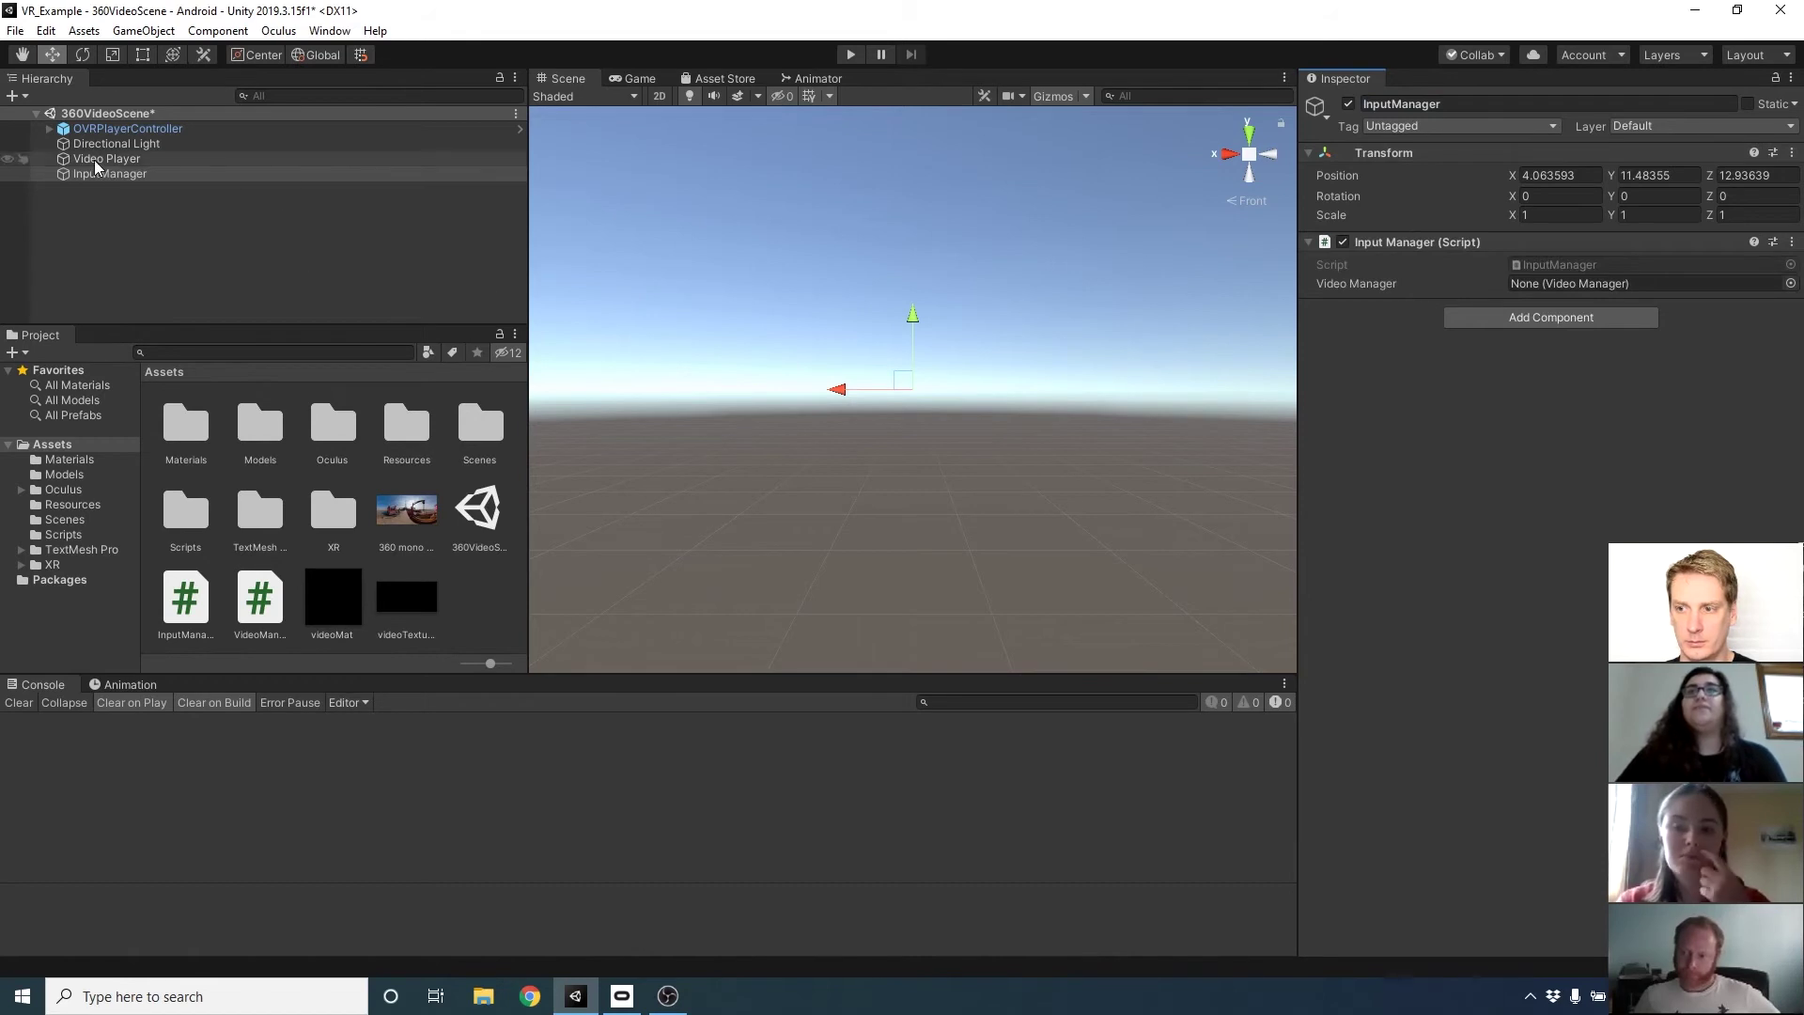
left_click_drag(91, 160, 1561, 282)
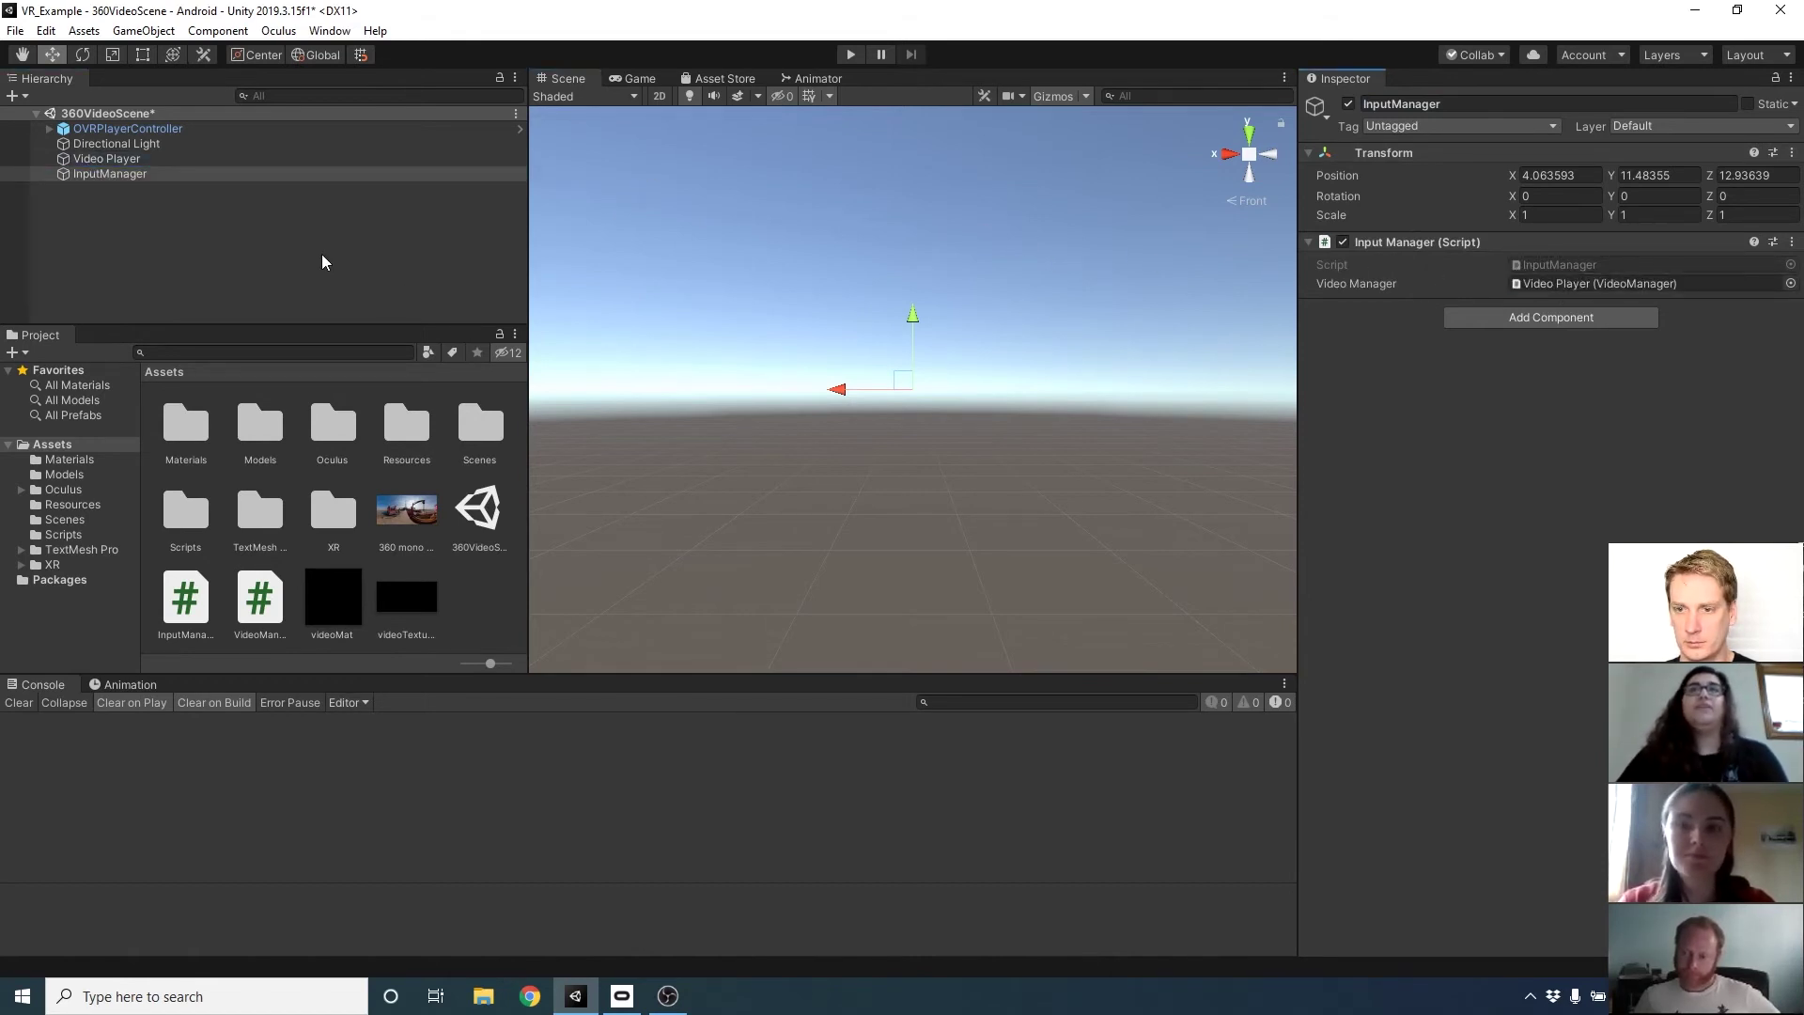
key("ctrl+s")
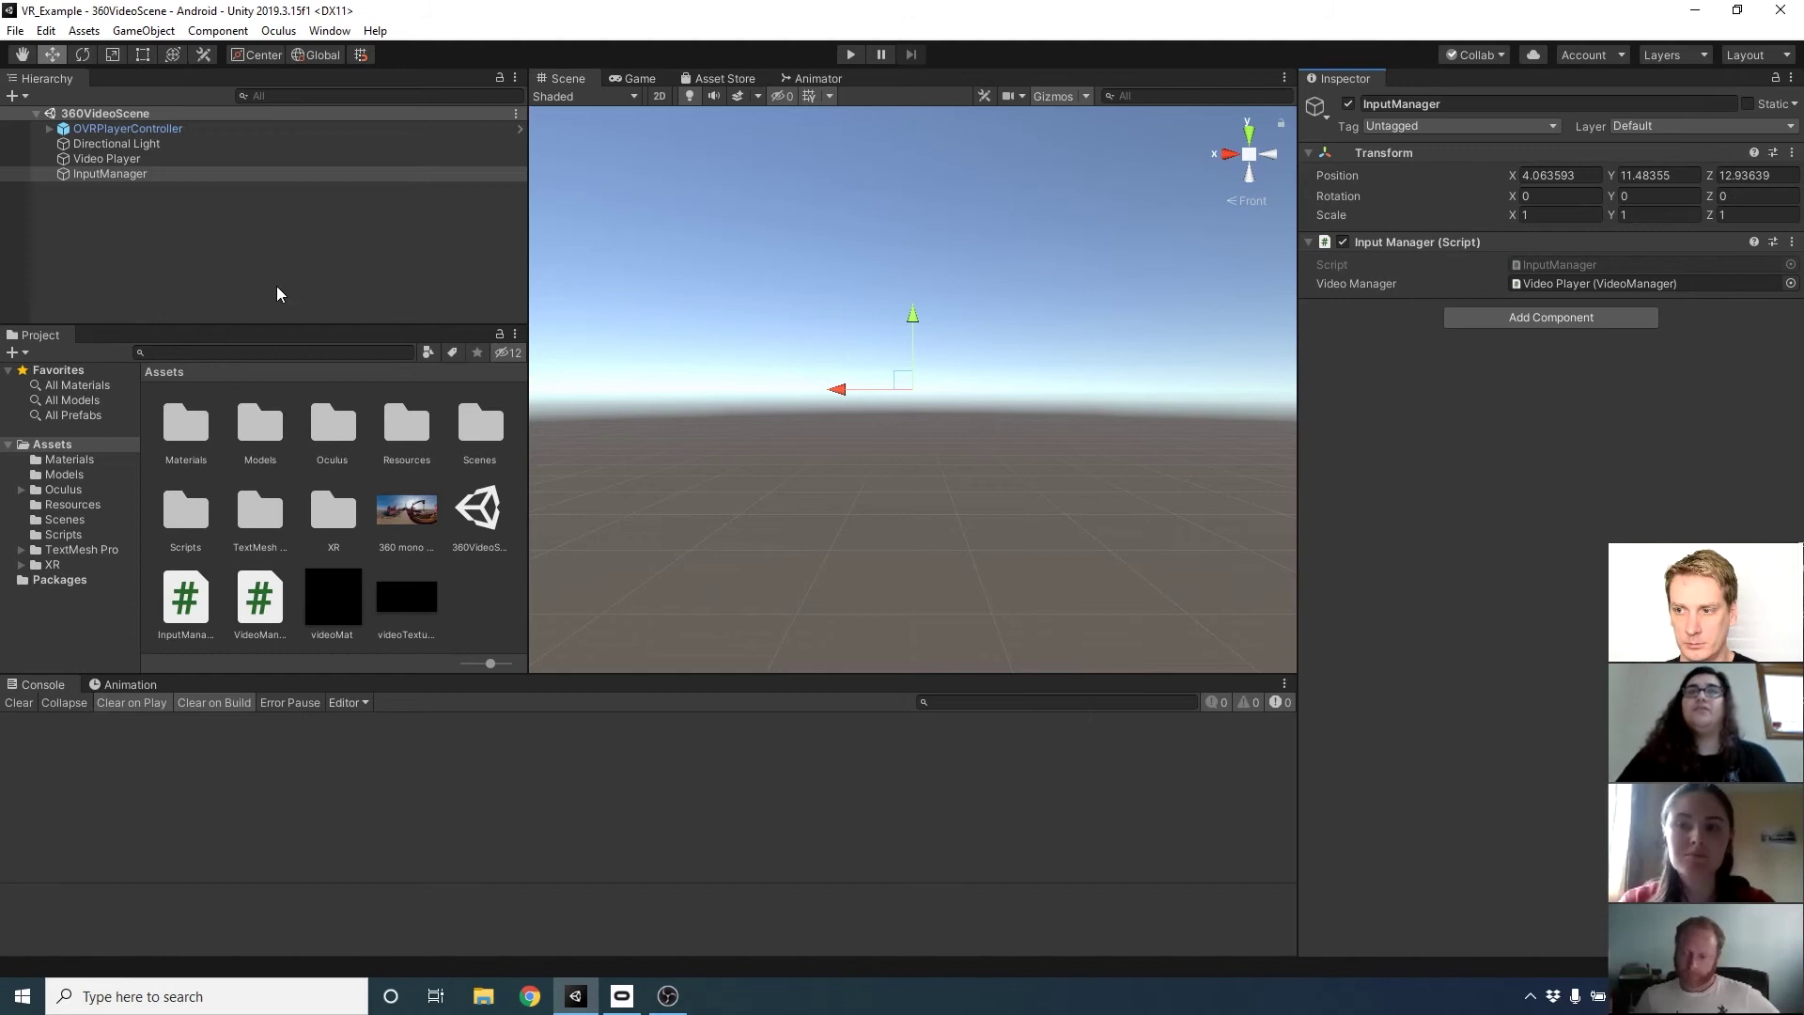
left_click_drag(528, 540, 553, 536)
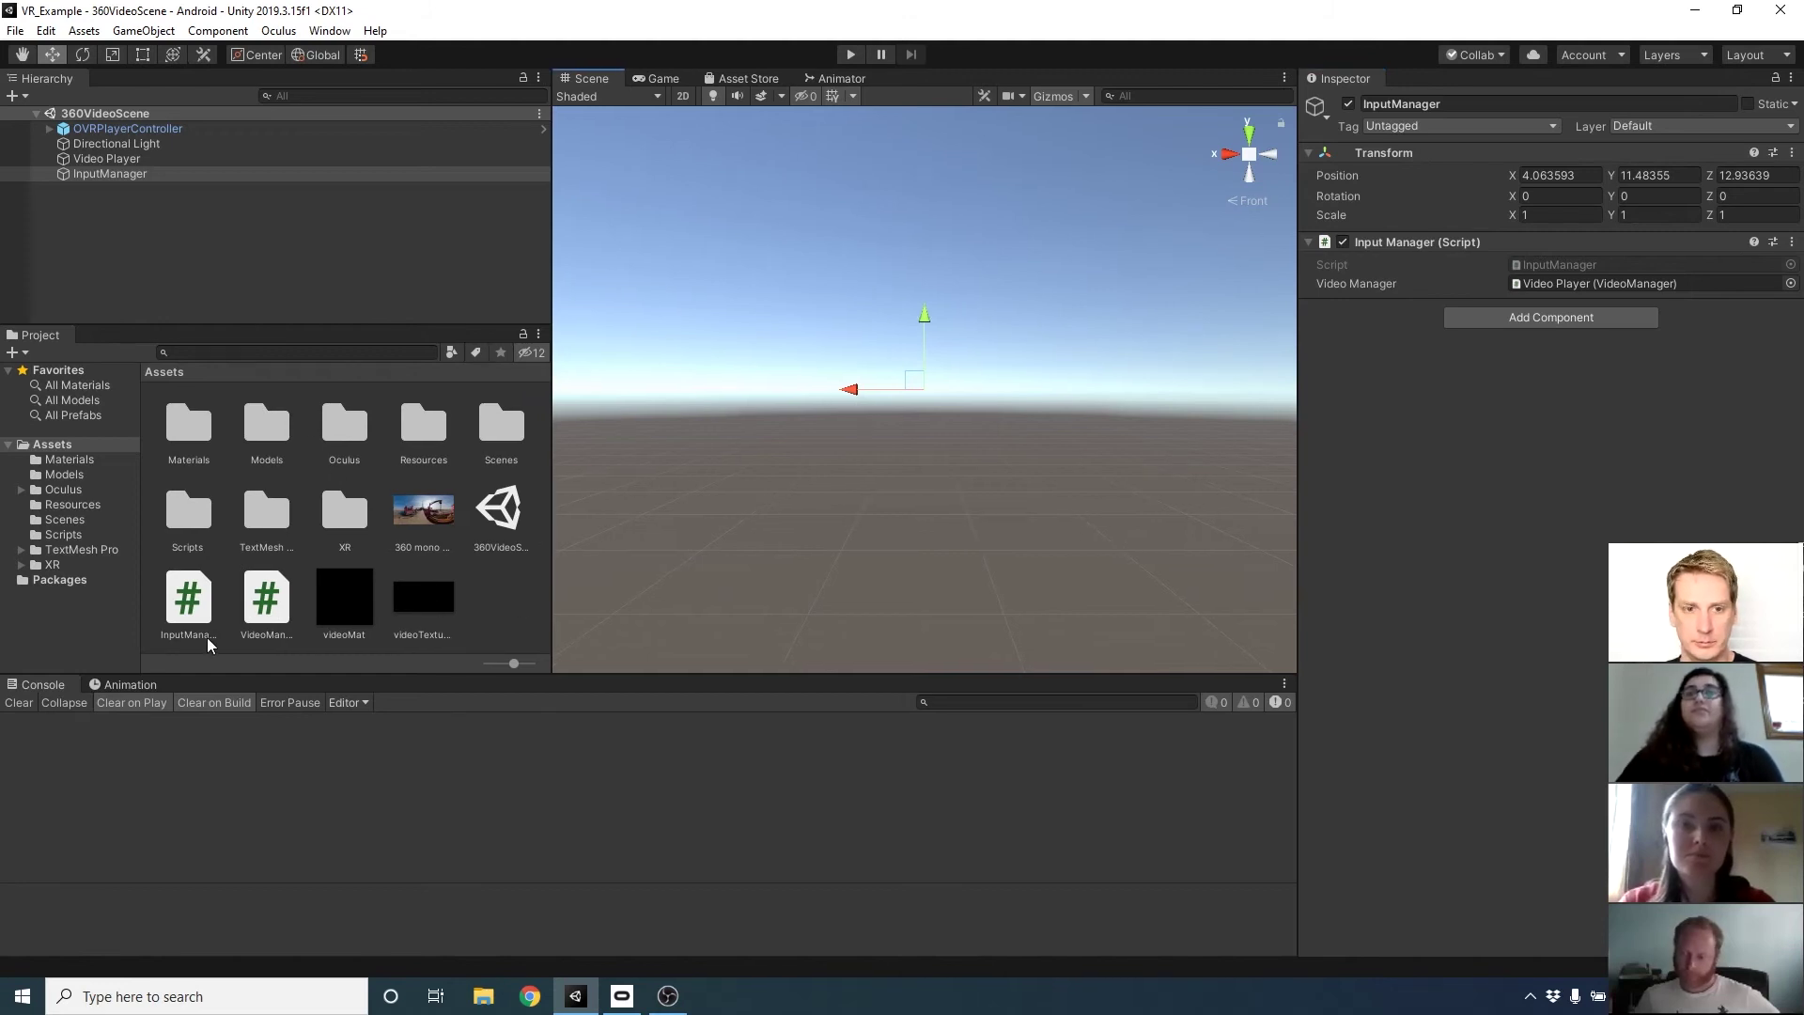
Open VideoManager.cs and InputManager.cs in Visual Studio Code and review both scripts.
double_click(267, 601)
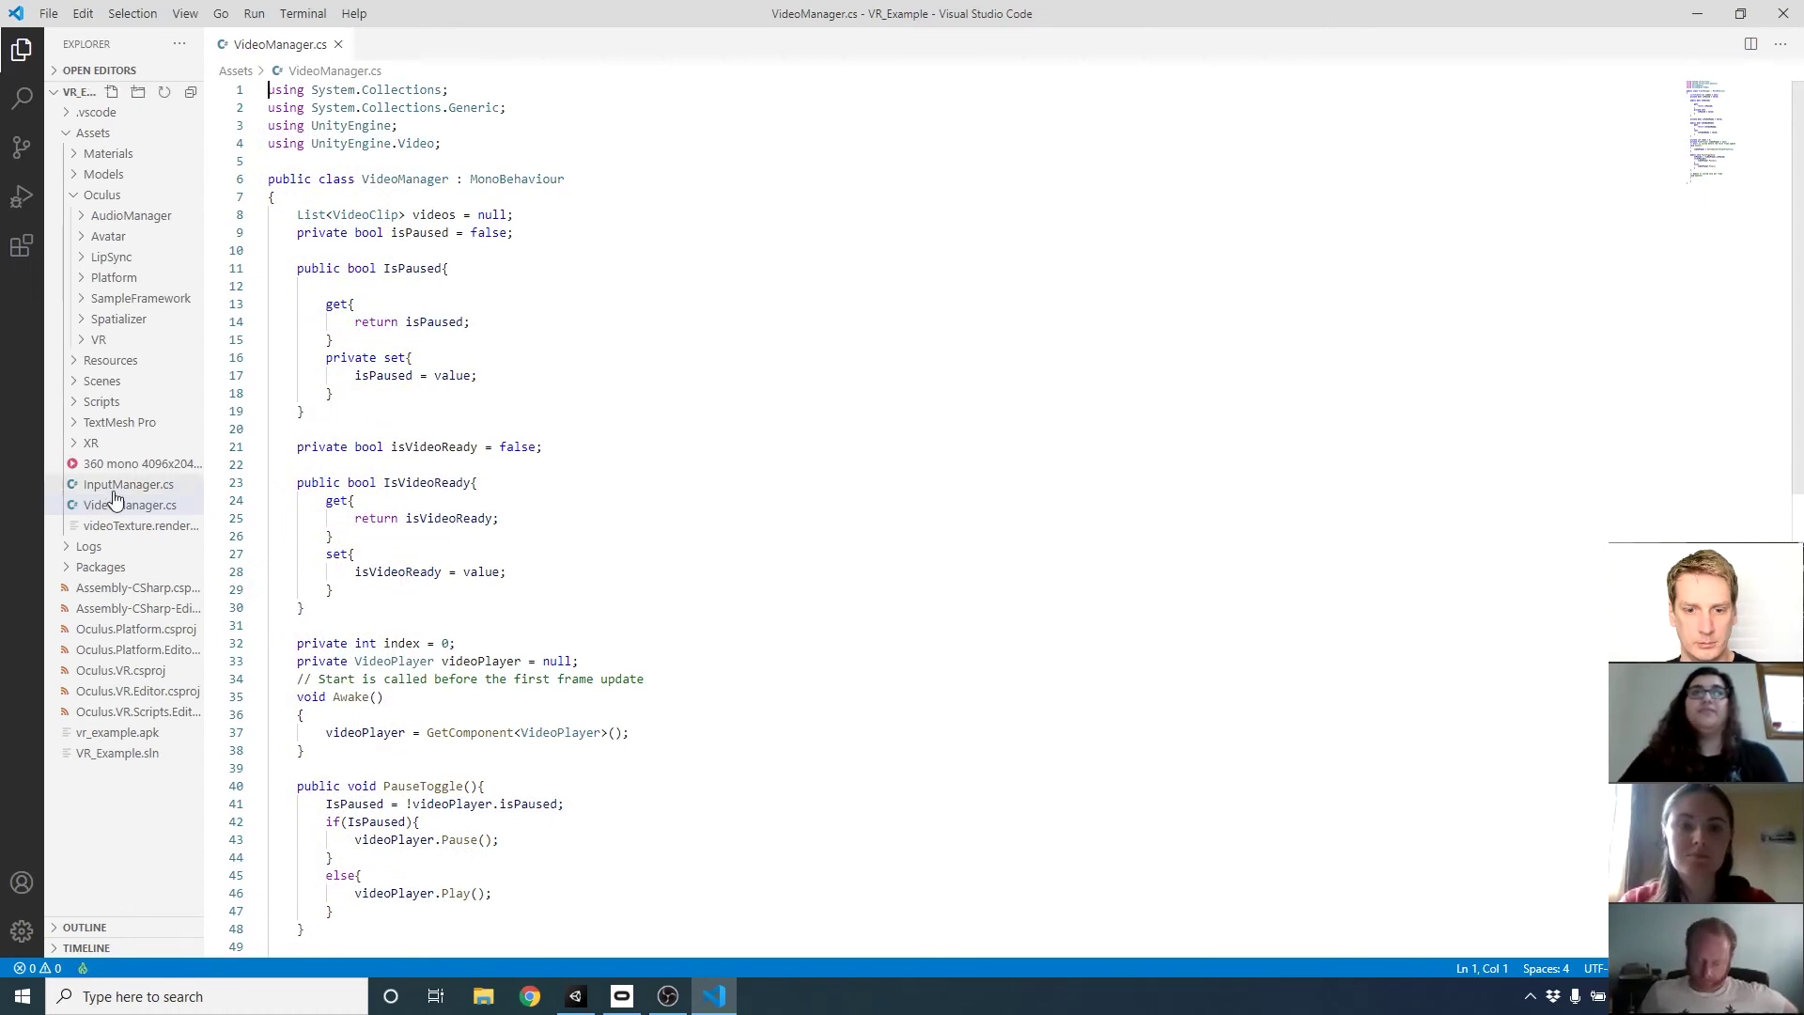
left_click(141, 485)
left_click(286, 45)
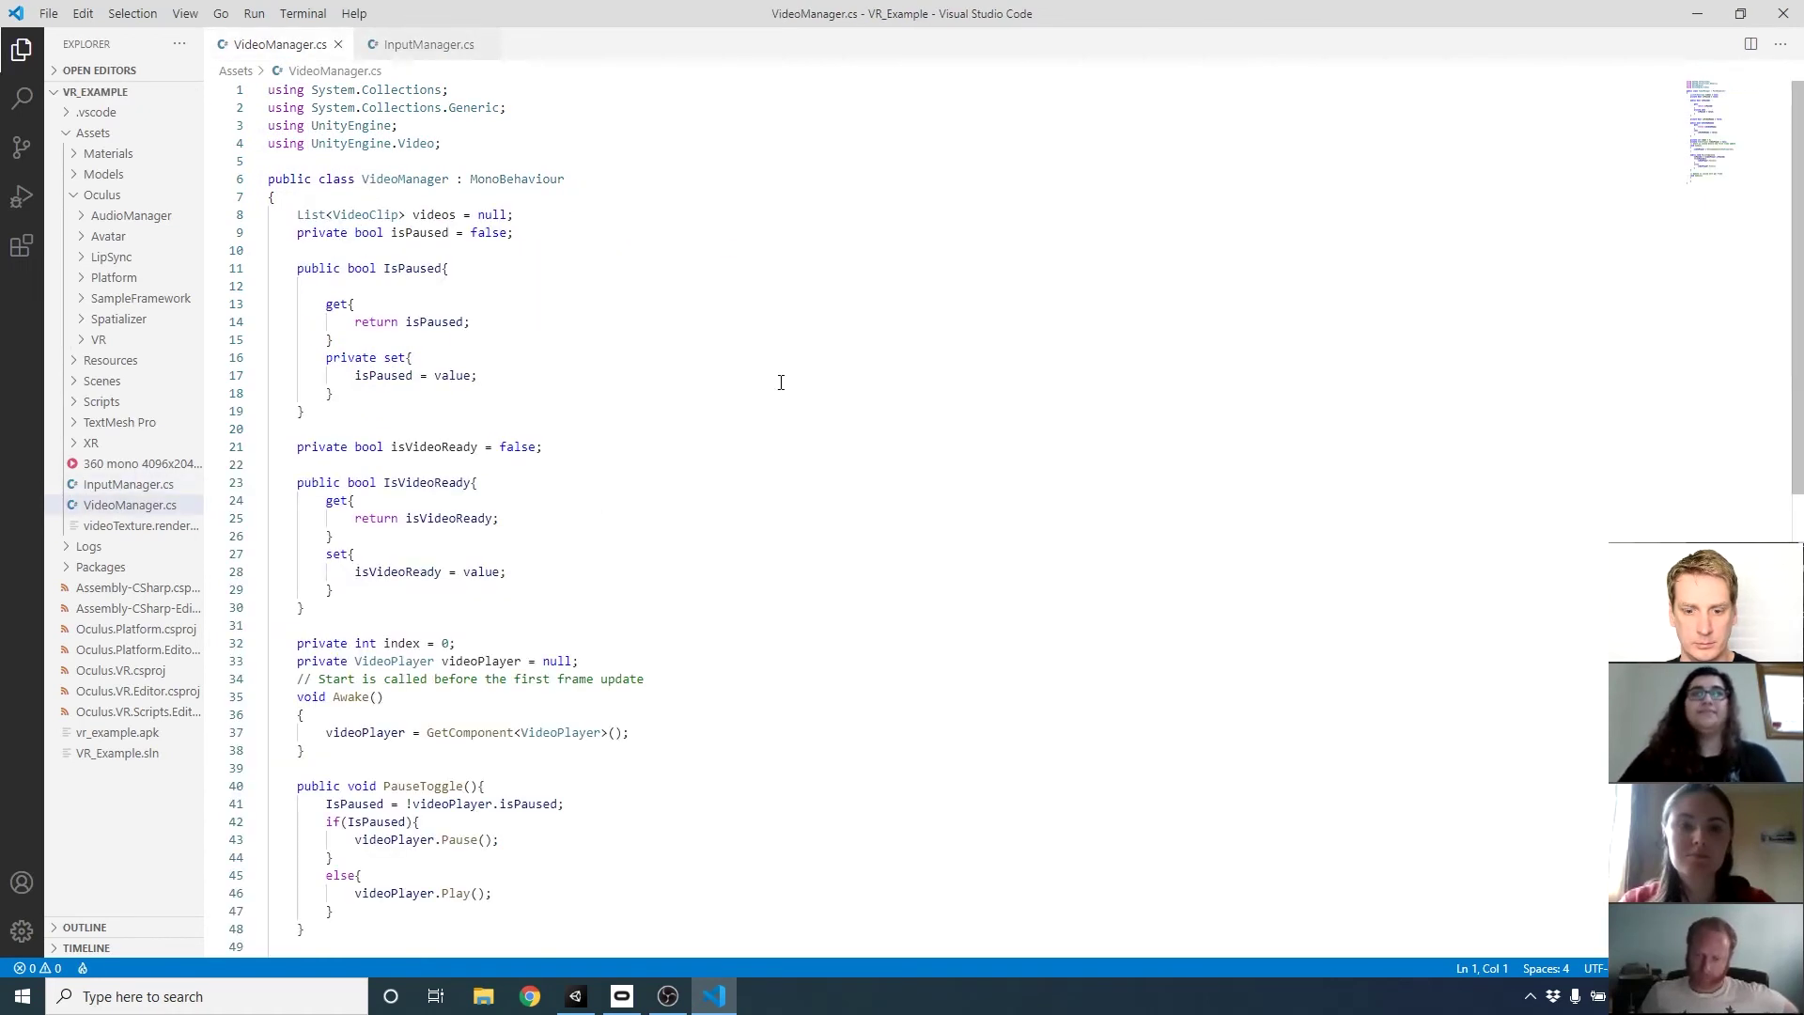
left_click(423, 45)
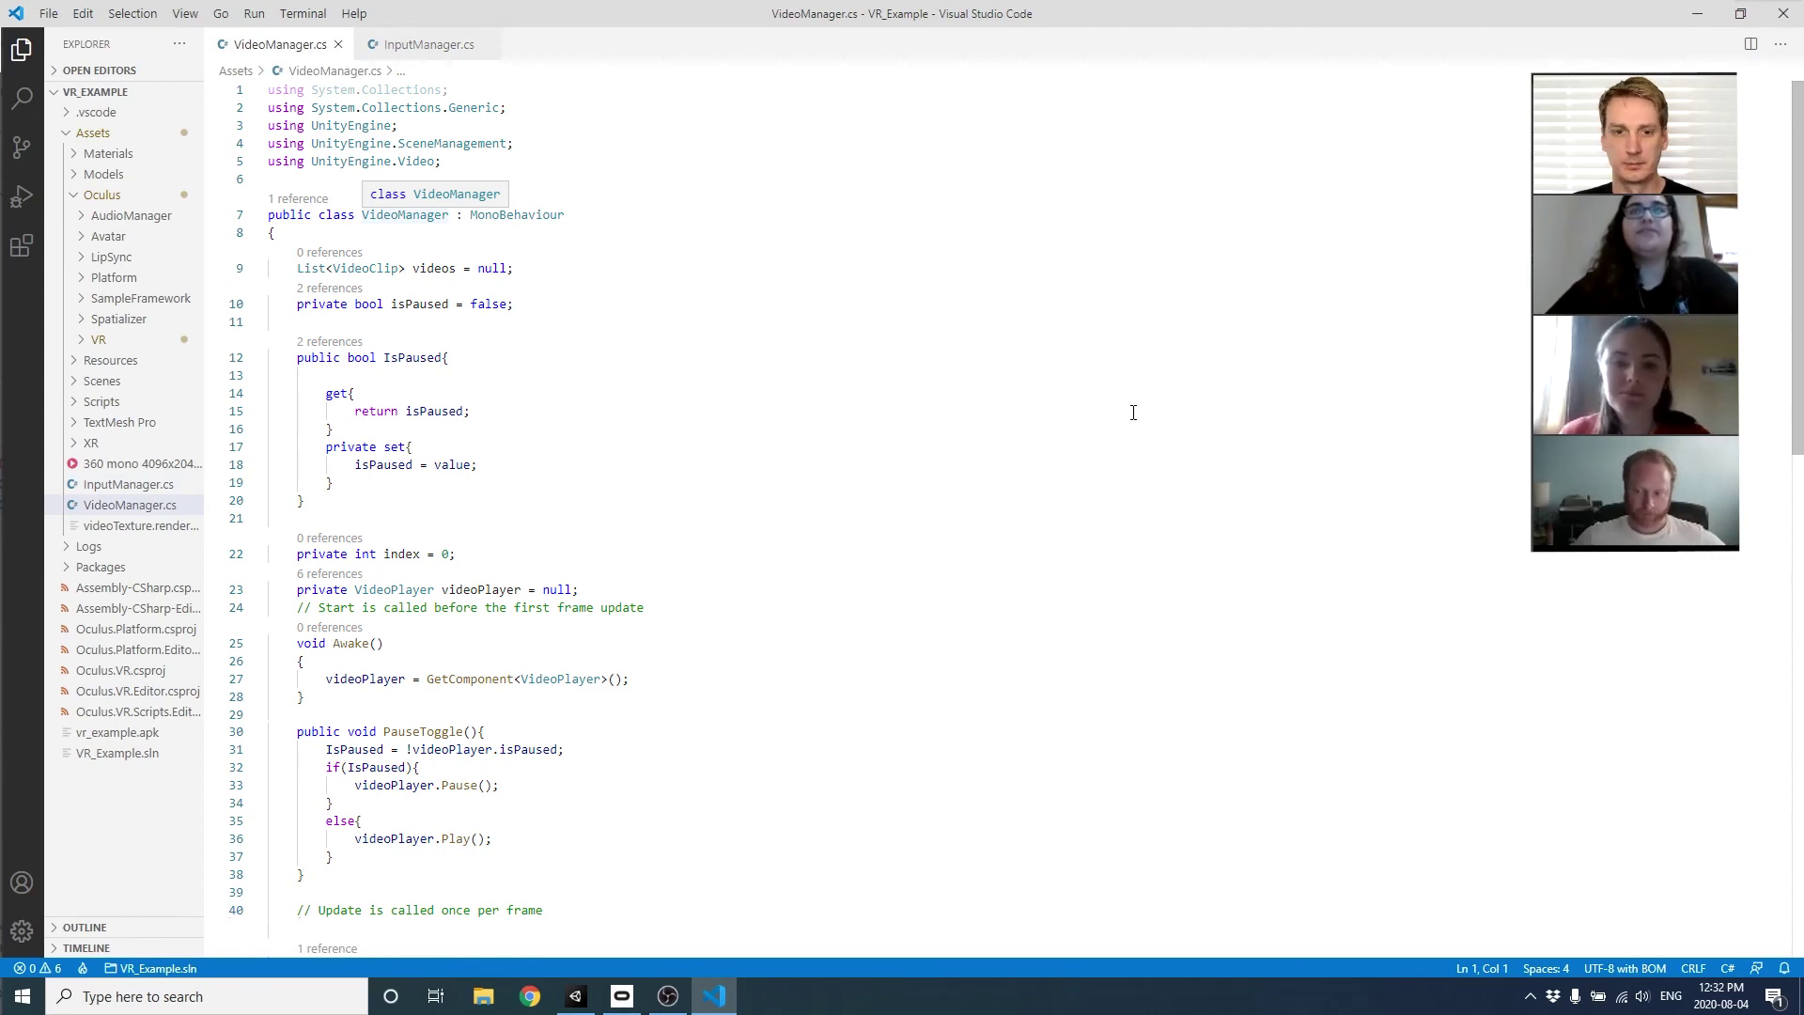
In Build Settings, add 360VideoScene, uncheck SampleScene, and Build And Run saving as vr_example.
left_click(575, 996)
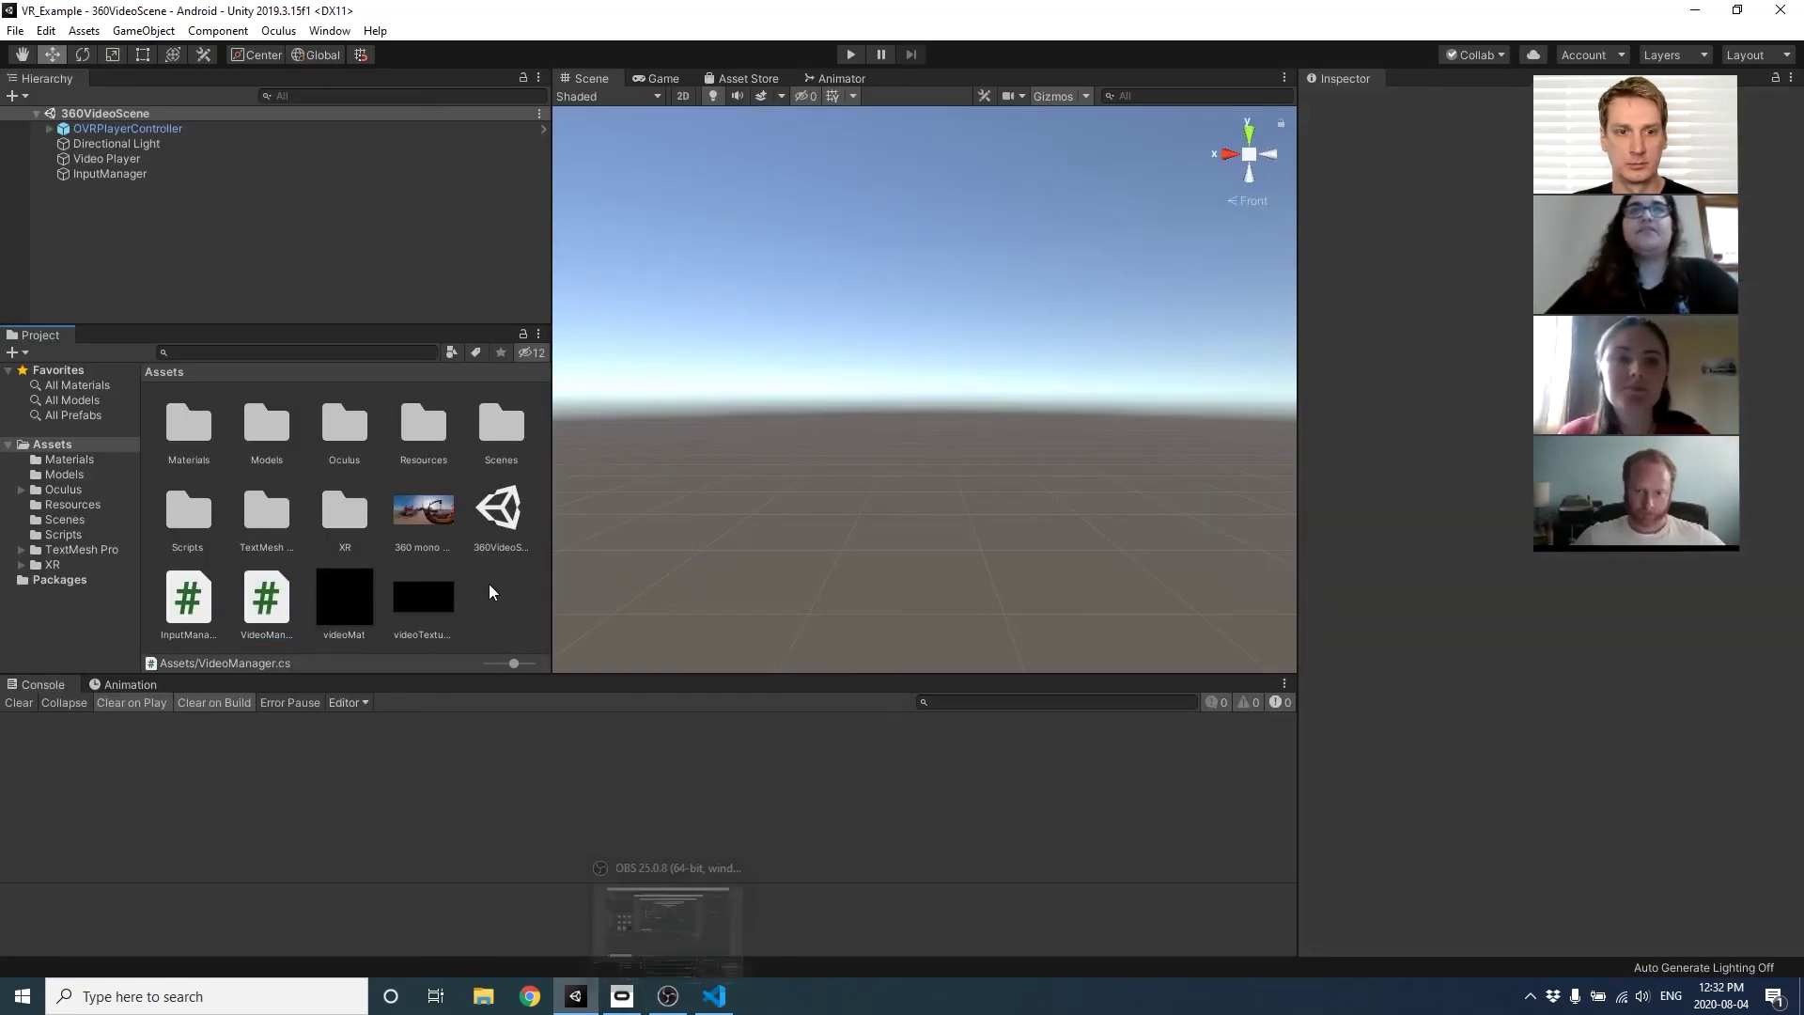
left_click(15, 30)
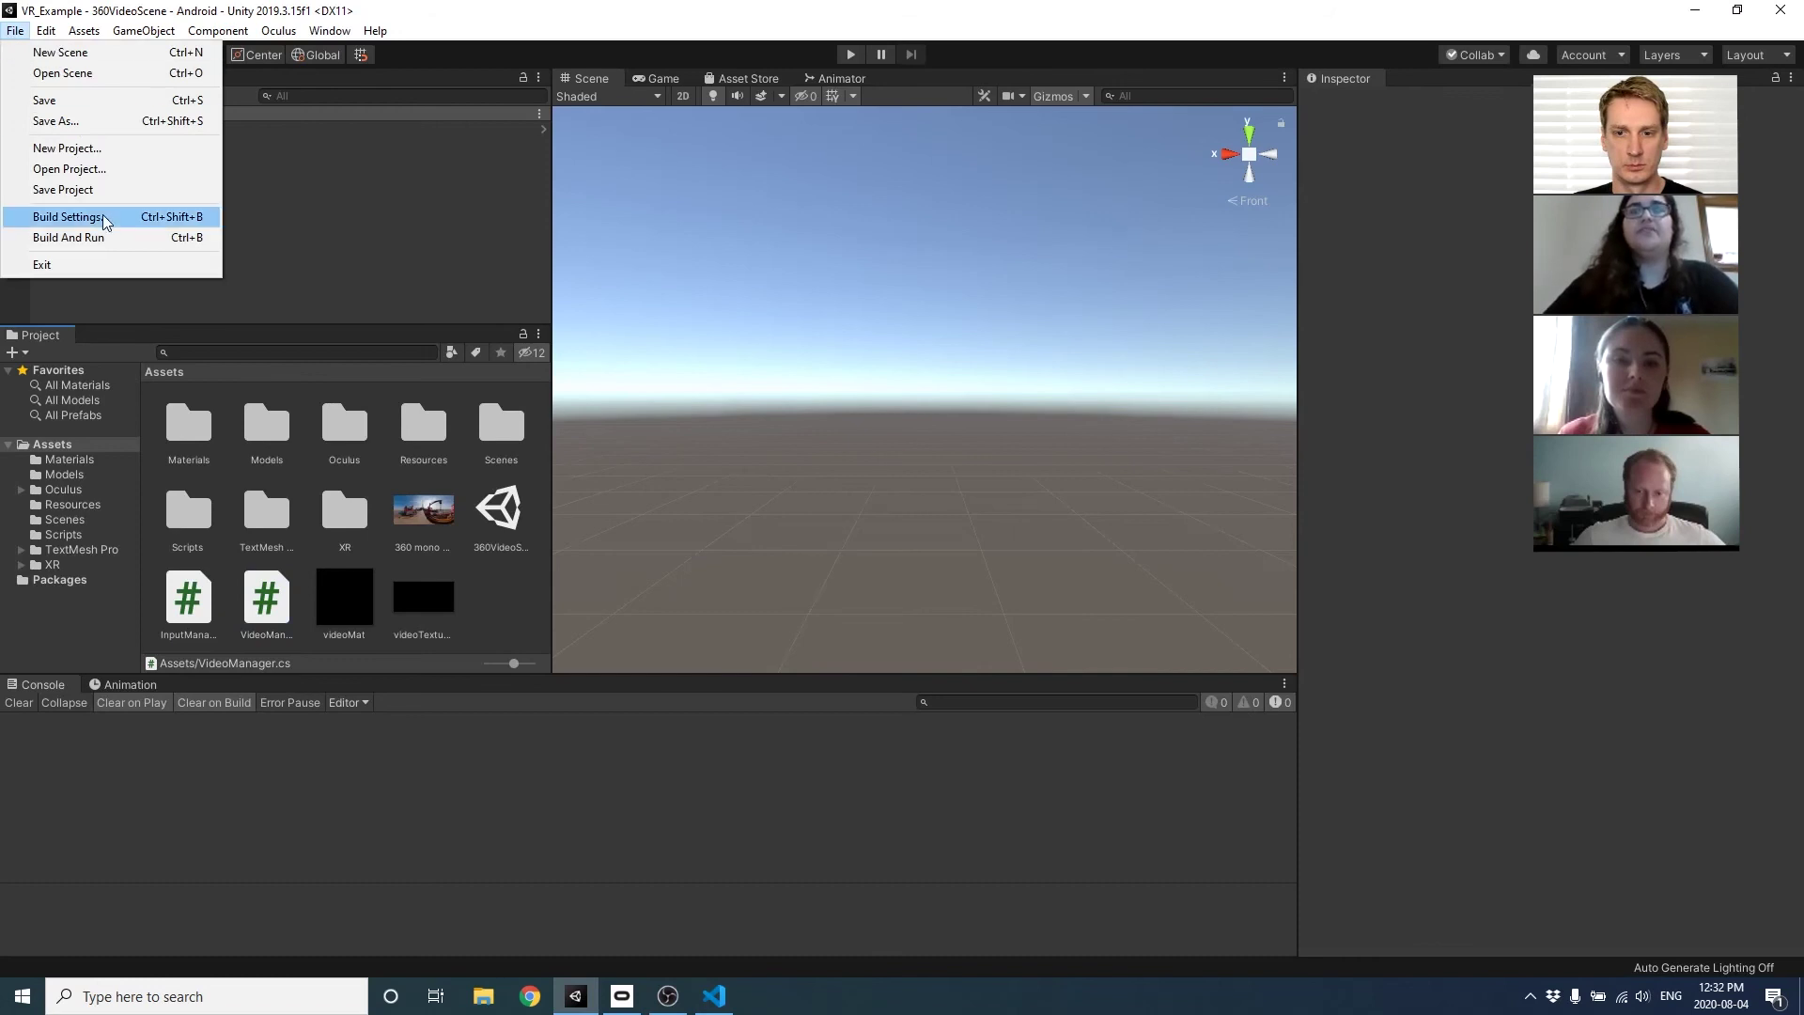
left_click(68, 216)
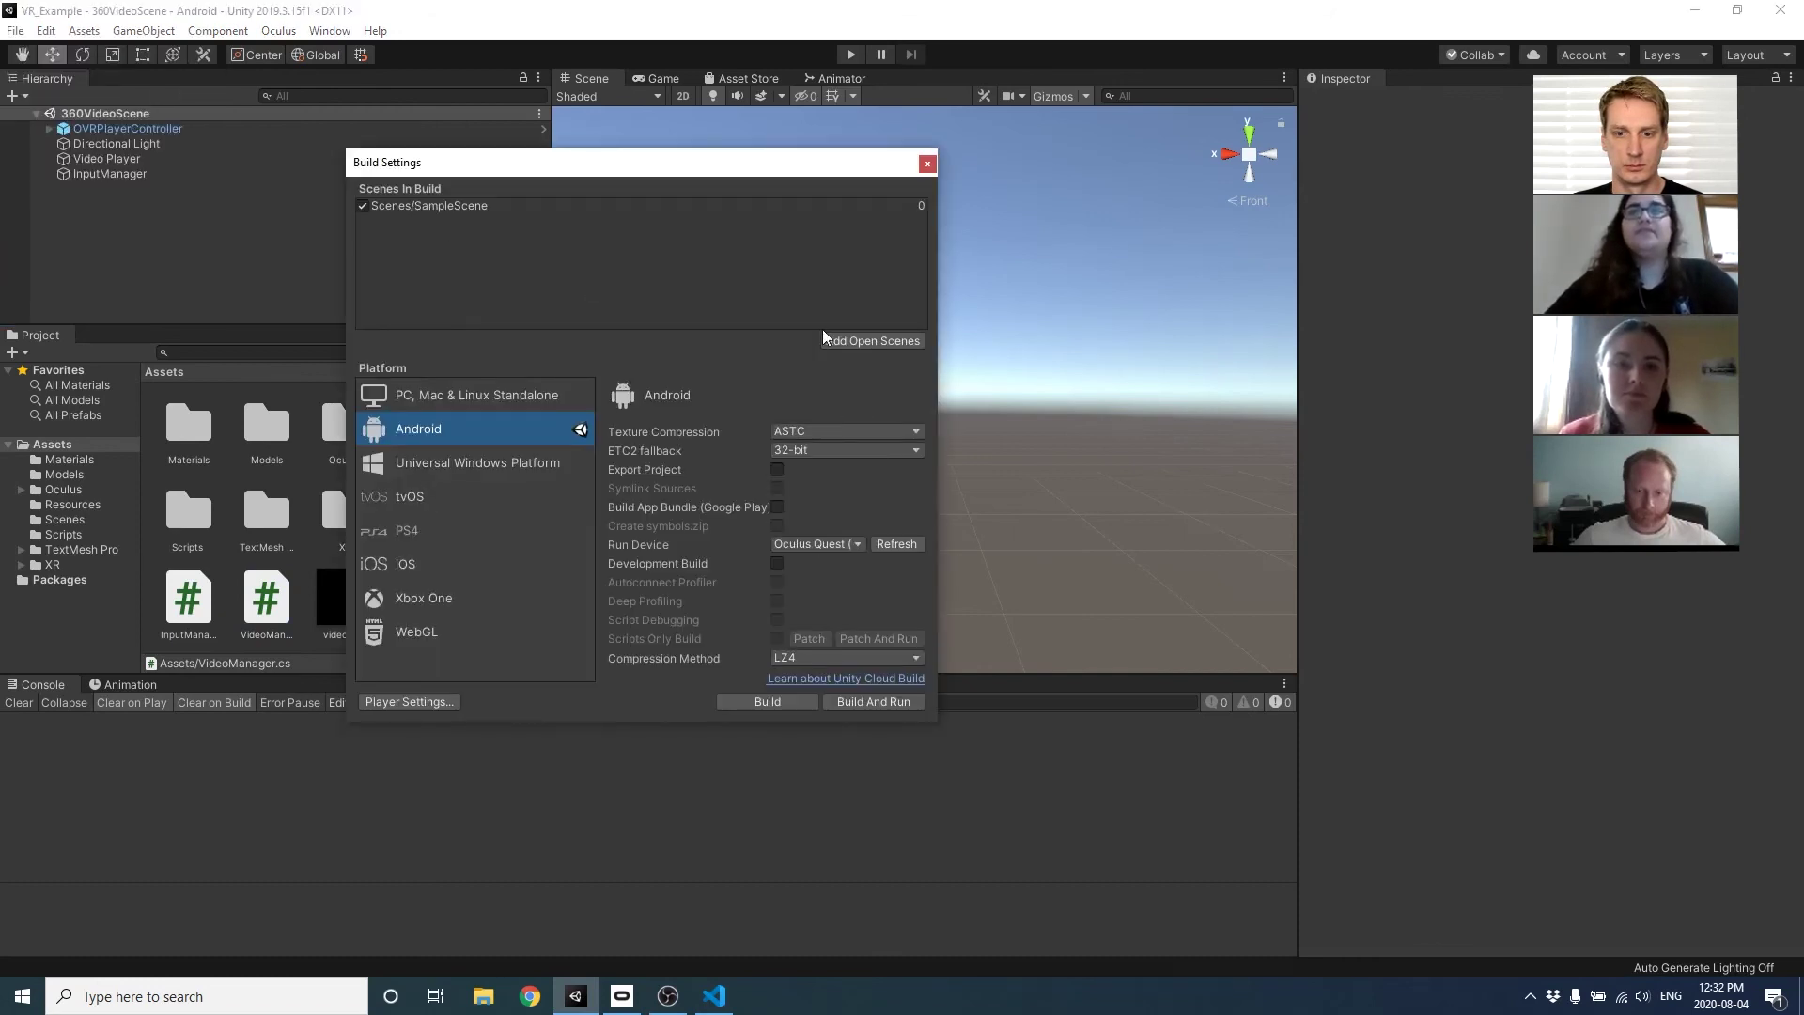
left_click(877, 343)
left_click(362, 205)
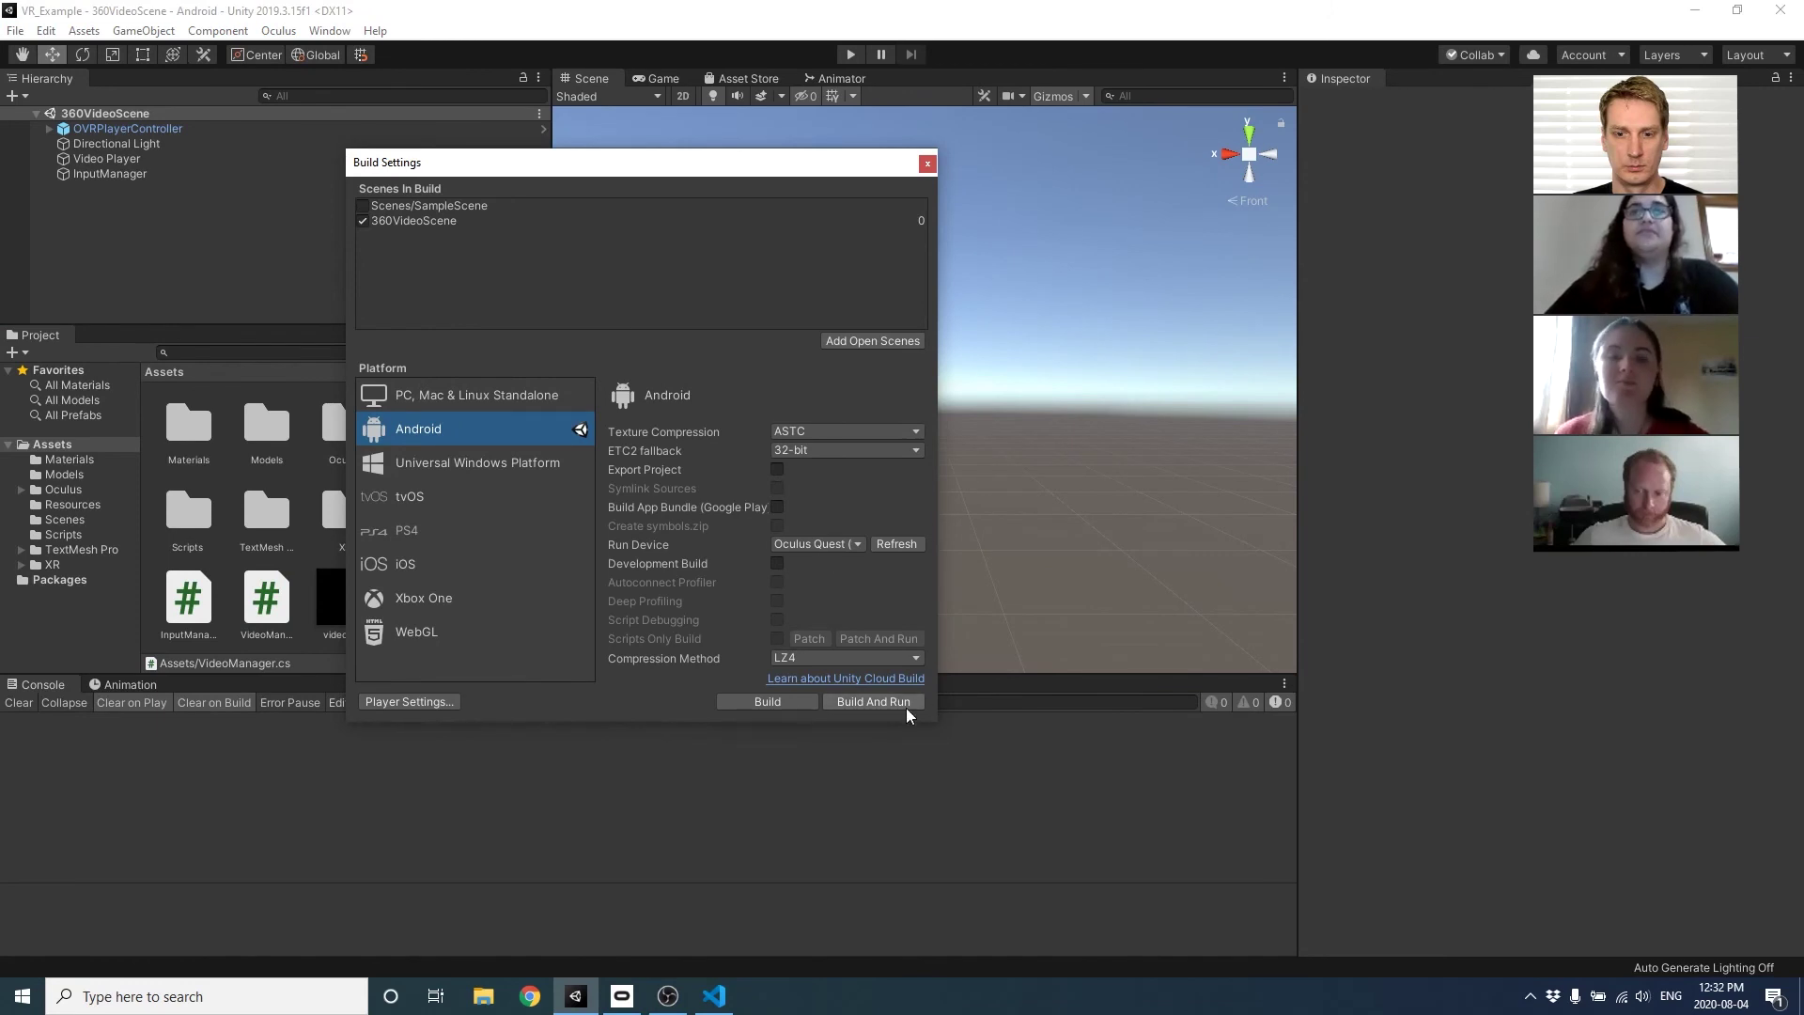
left_click(873, 701)
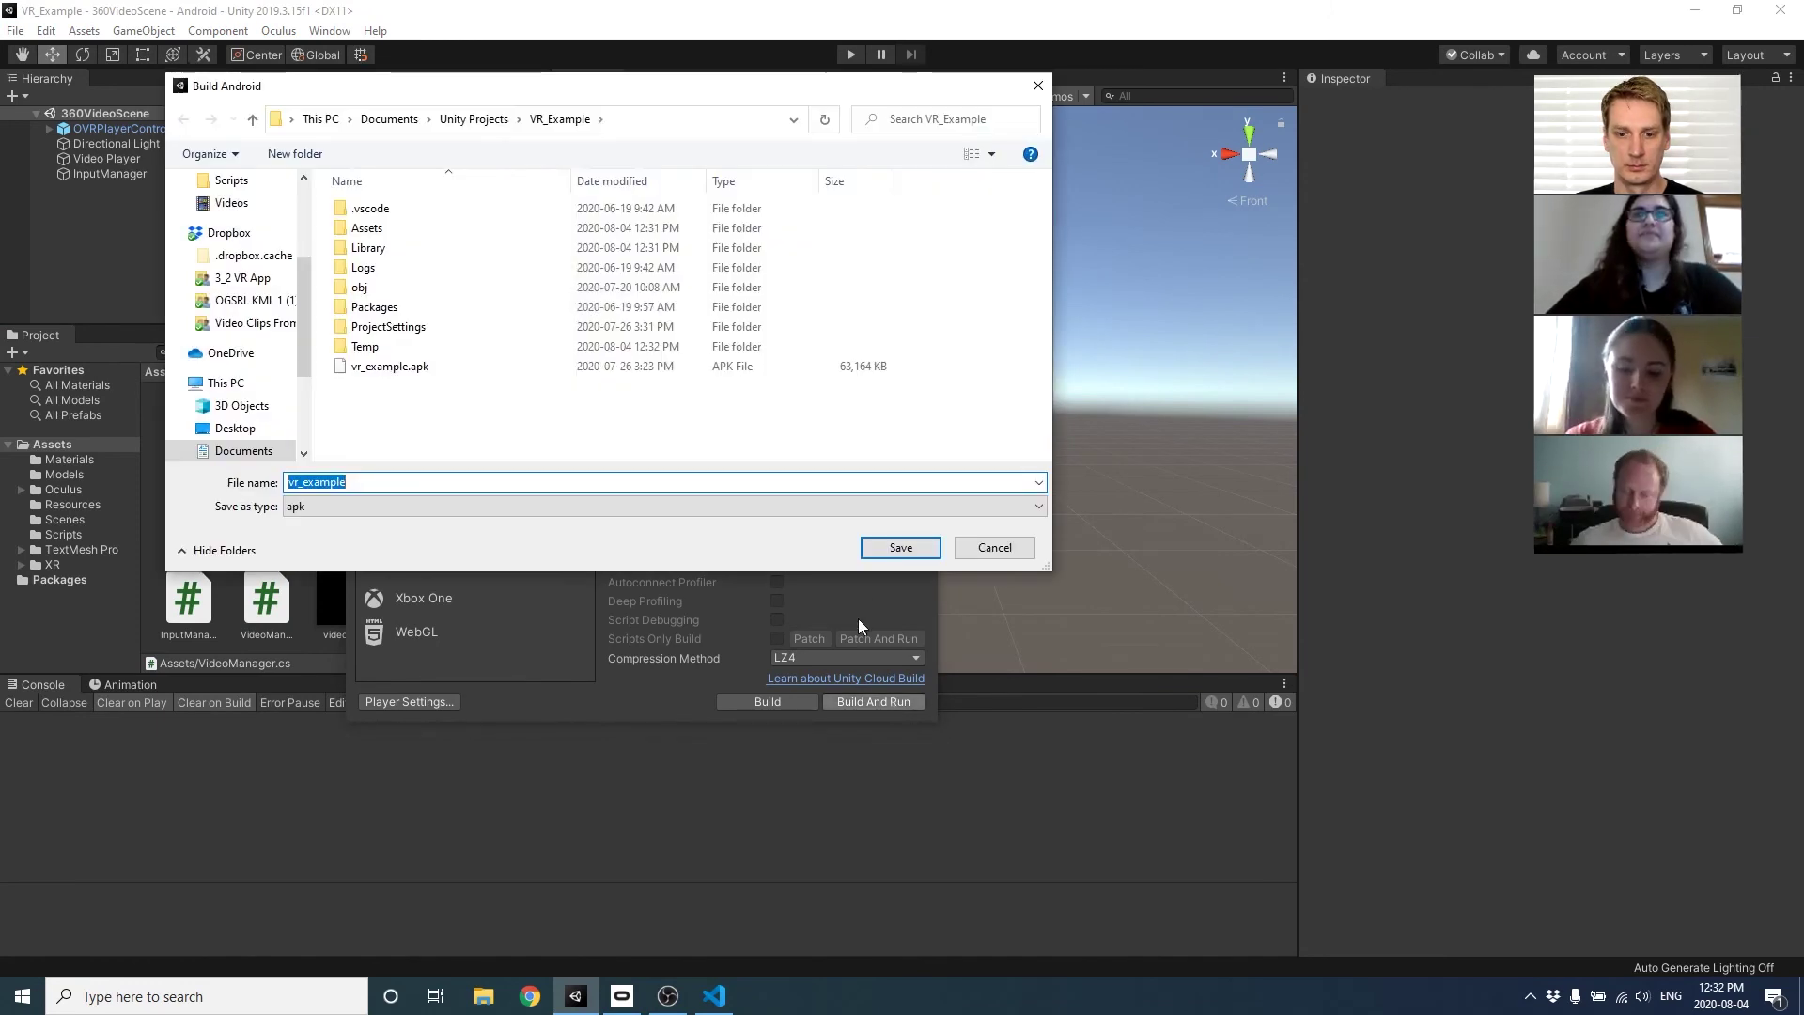
left_click(893, 549)
Confirm replacing the existing vr_example build so the Android build proceeds.
left_click(938, 496)
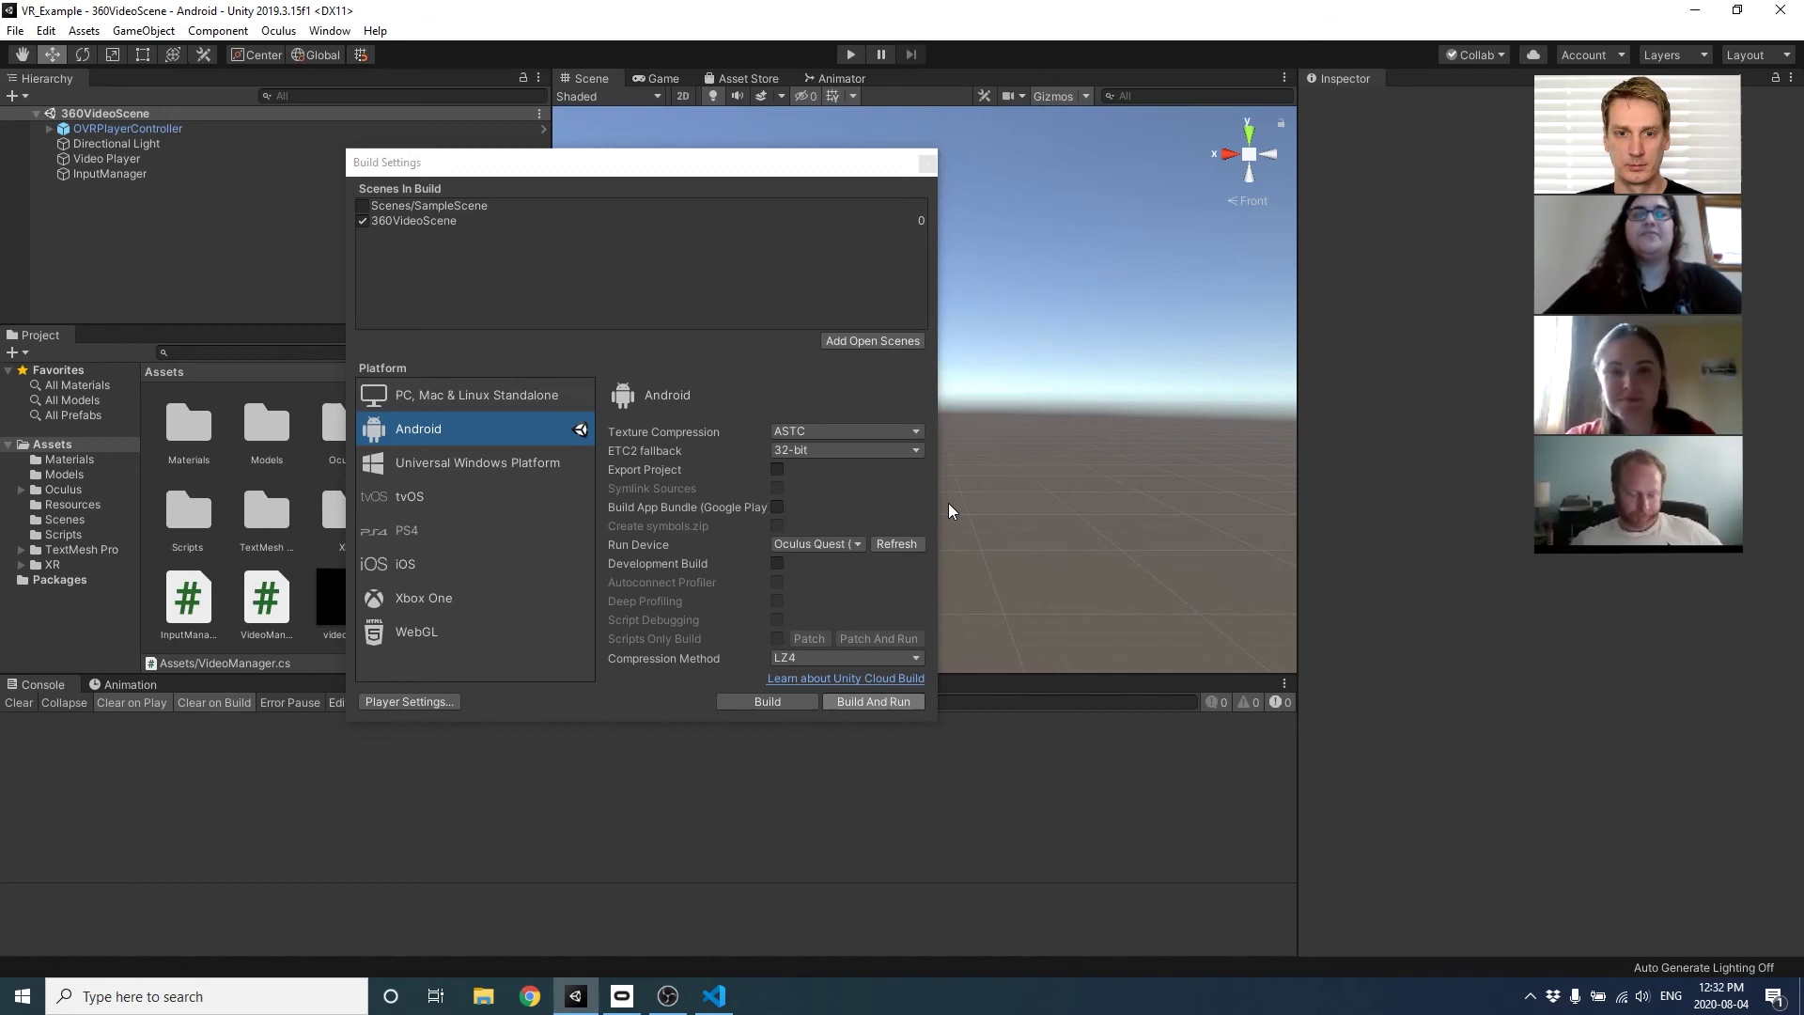